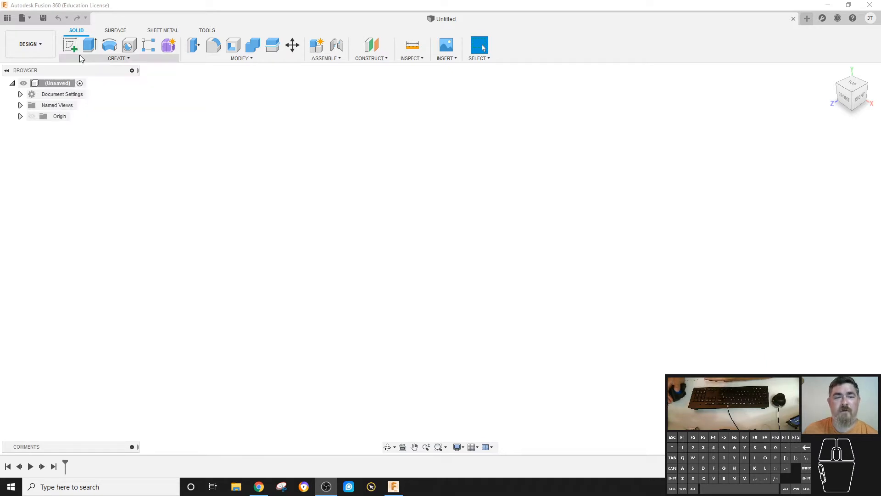
pyautogui.click(79, 58)
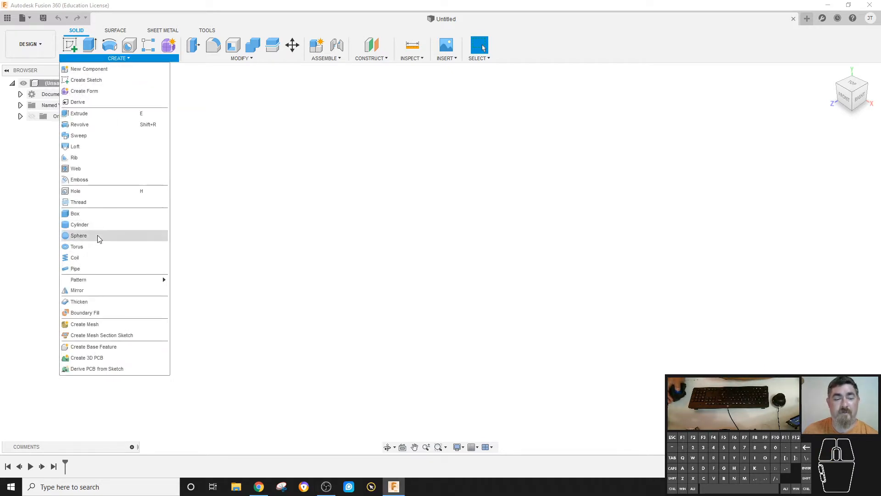
pyautogui.click(70, 46)
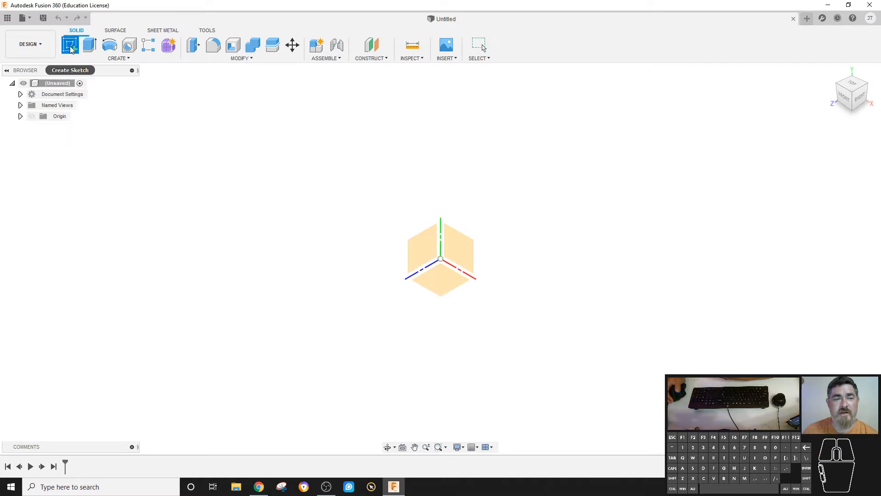
pyautogui.press('Escape')
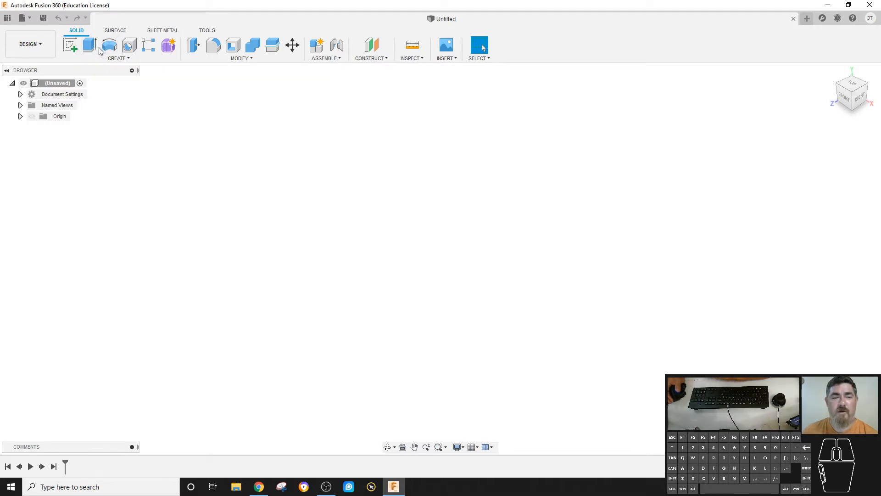
# - Start a sketch on an origin plane and finish it without drawing anything
pyautogui.click(88, 59)
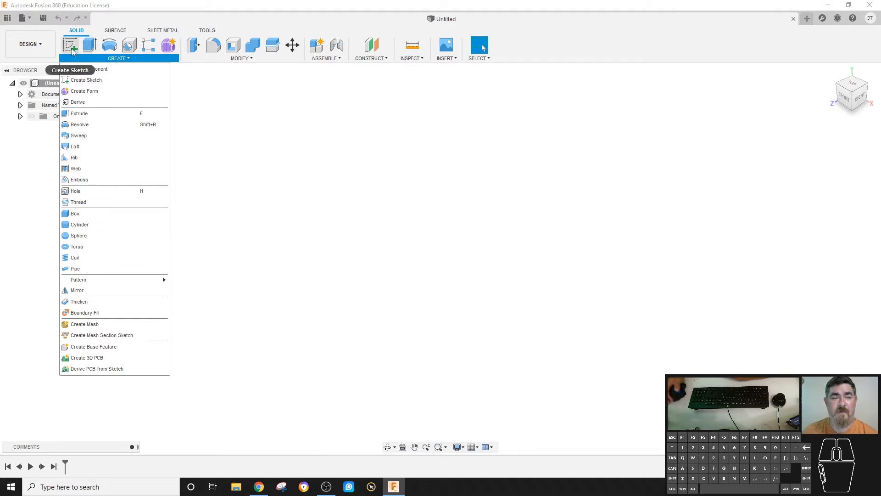
pyautogui.click(232, 108)
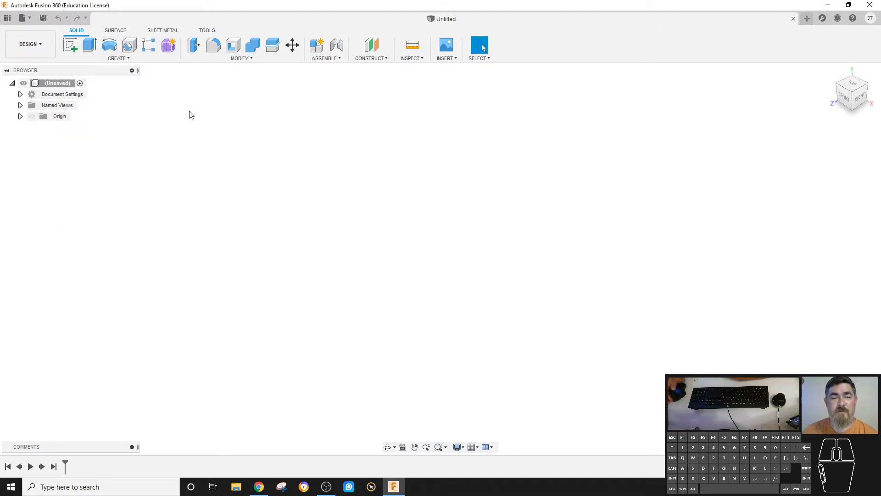
pyautogui.click(68, 48)
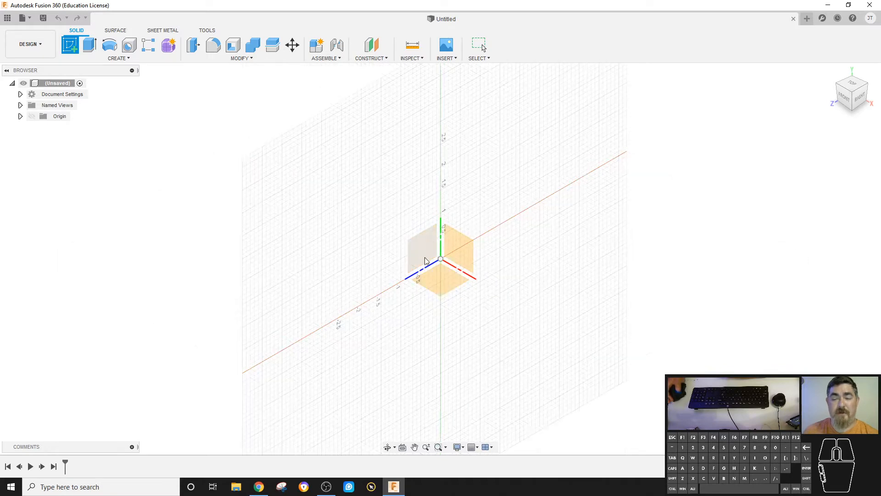
pyautogui.click(425, 238)
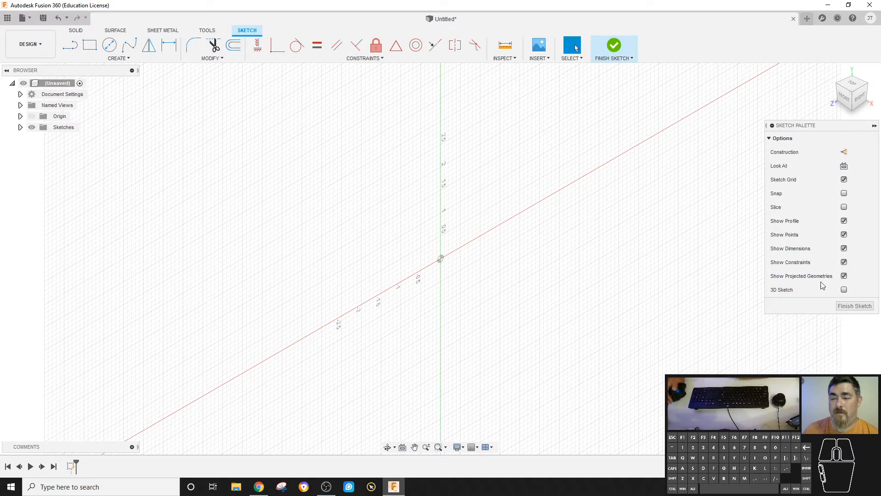
pyautogui.click(854, 305)
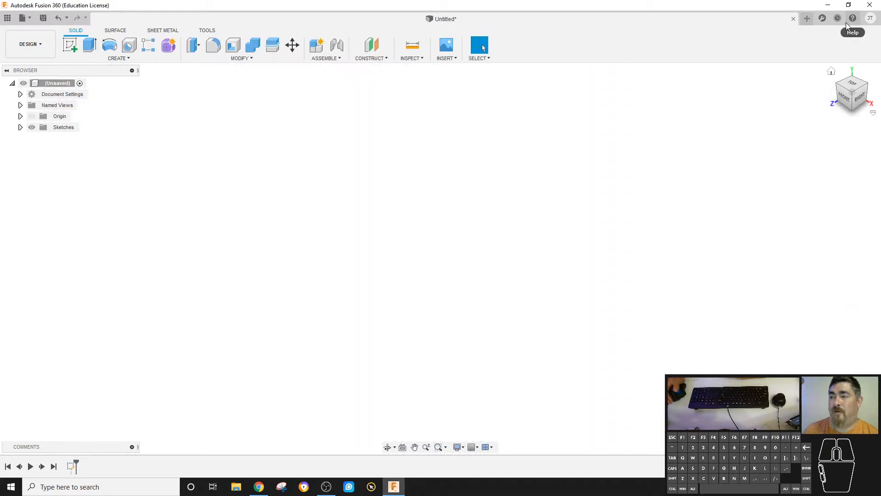
# - Enable Auto look at sketch in the general Design preferences and accept removing the design history
pyautogui.click(868, 18)
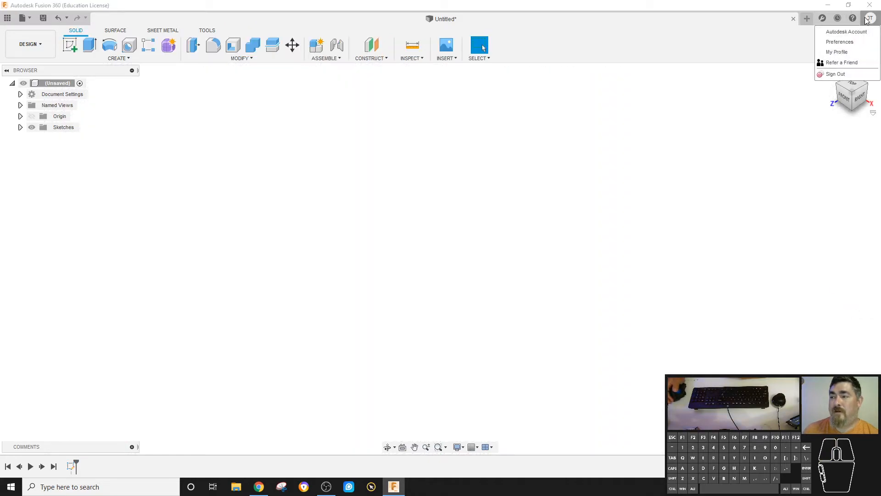
pyautogui.click(853, 43)
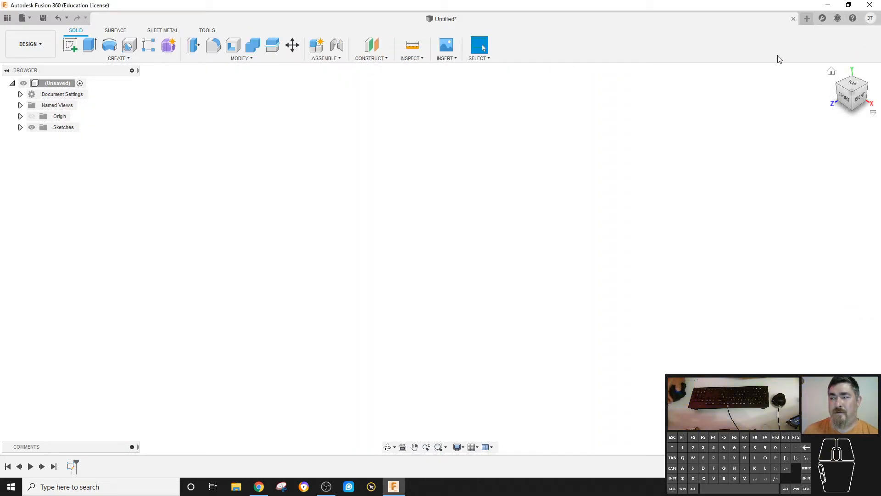
pyautogui.click(260, 142)
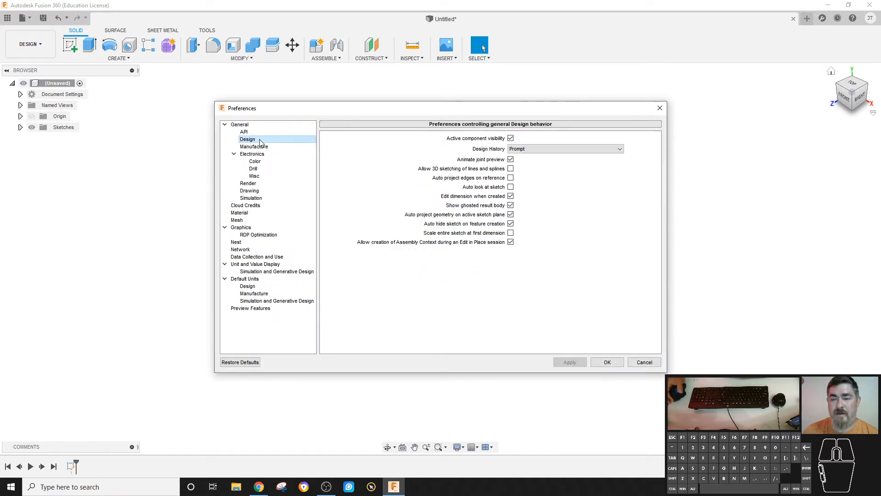
pyautogui.click(511, 187)
pyautogui.click(607, 362)
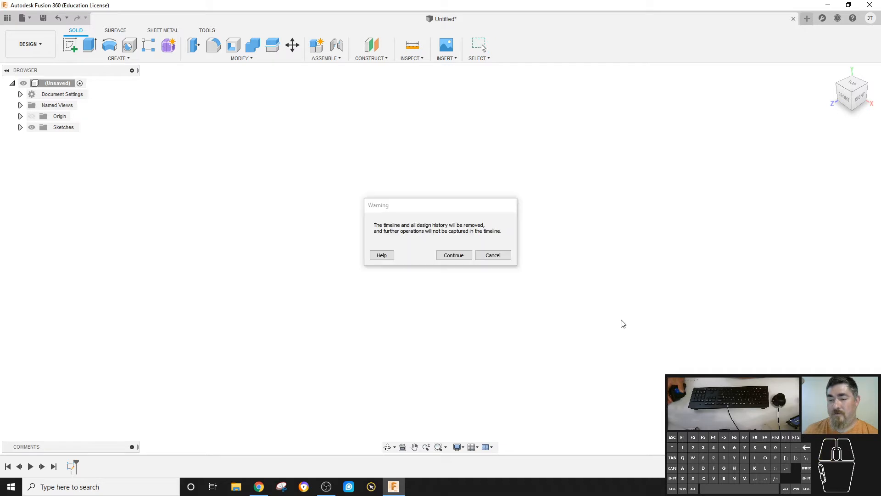
pyautogui.click(453, 257)
# - Start a new sketch on the front origin plane
pyautogui.click(70, 44)
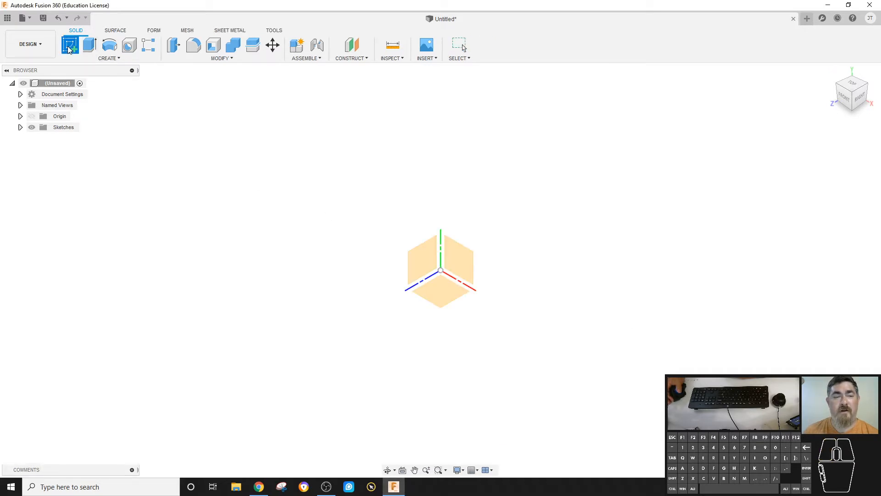
pyautogui.click(468, 253)
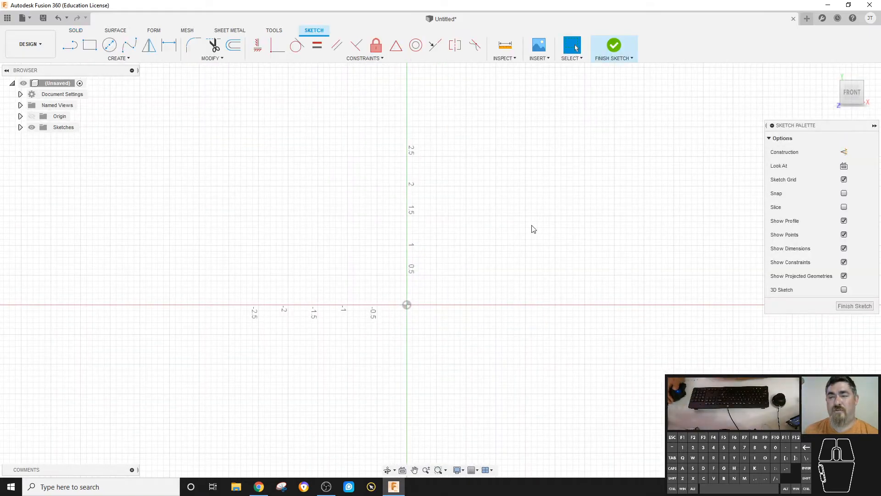
# - Make sure Auto look at sketch is enabled in the Design preferences and apply the change
pyautogui.click(870, 18)
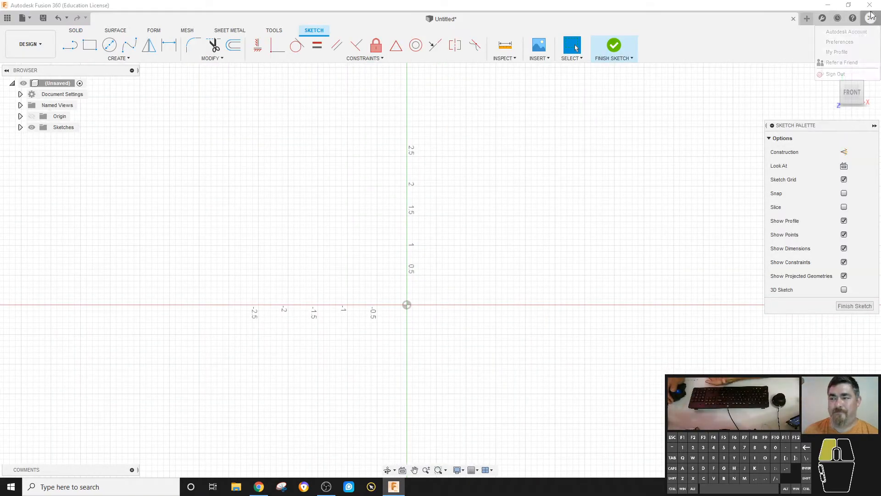
pyautogui.click(848, 42)
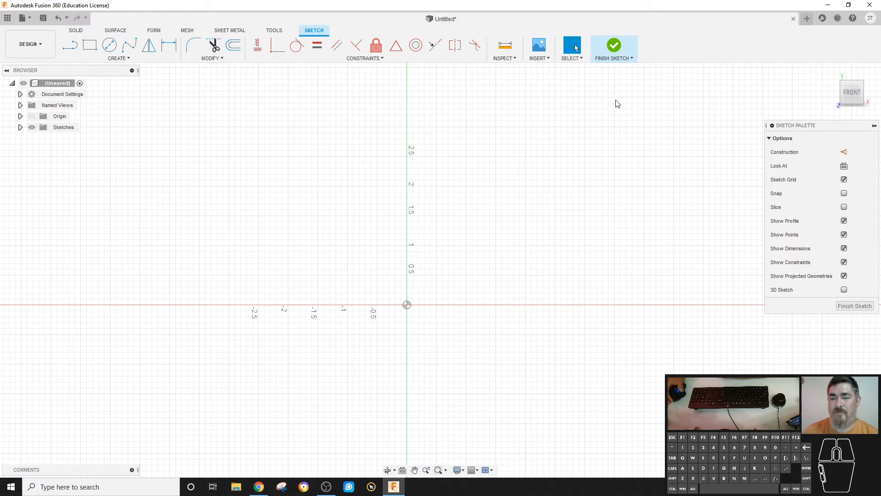
pyautogui.click(252, 140)
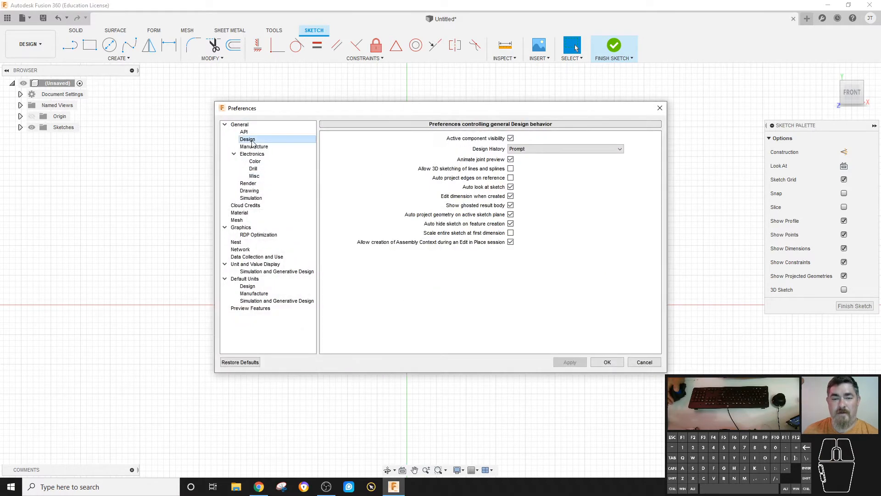
pyautogui.click(509, 187)
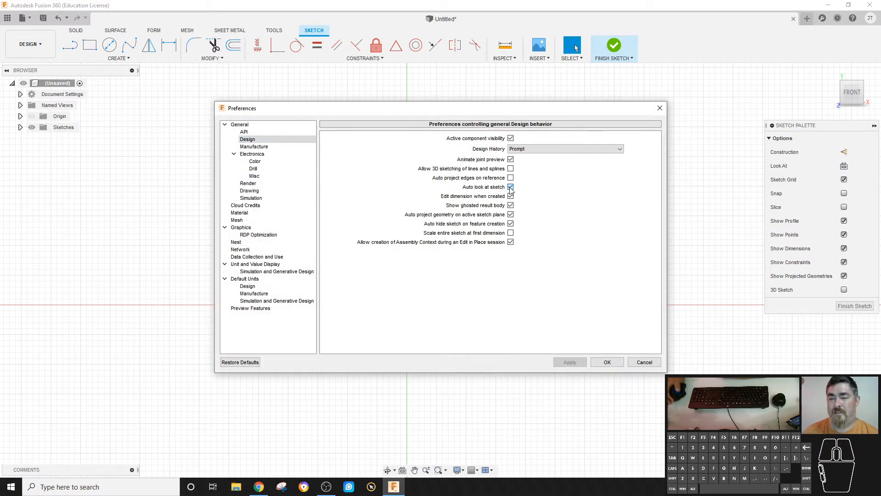
pyautogui.click(570, 362)
pyautogui.click(607, 362)
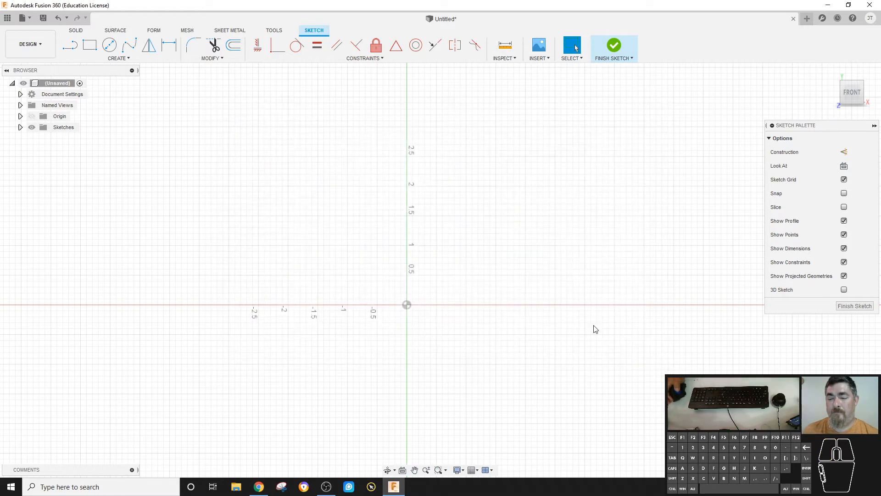
# - Draw a center-diameter circle at the origin and dimension its diameter to 3 in
pyautogui.keyDown('shift'); pyautogui.moveTo(594, 328); pyautogui.dragTo(577, 241, button='middle'); pyautogui.keyUp('shift')
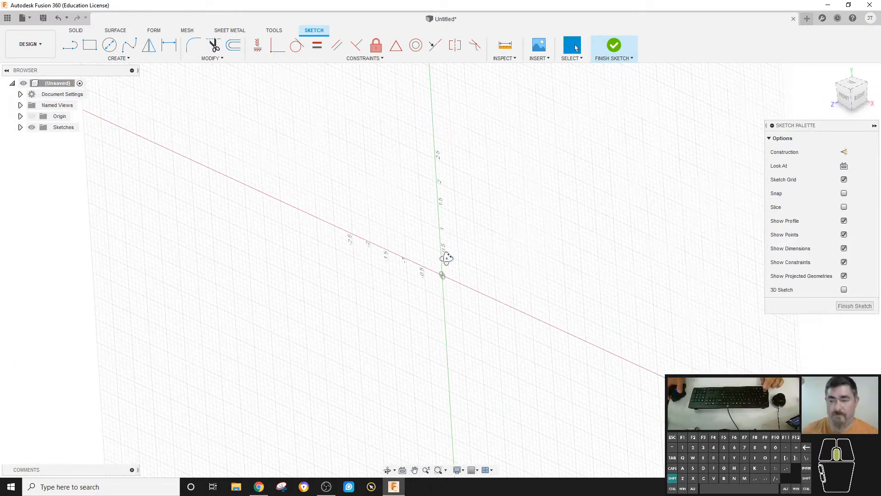
pyautogui.moveTo(446, 256)
pyautogui.keyDown('shift'); pyautogui.mouseDown(button='middle')
pyautogui.moveTo(455, 246)
pyautogui.moveTo(454, 255)
pyautogui.mouseUp(button='middle'); pyautogui.keyUp('shift')
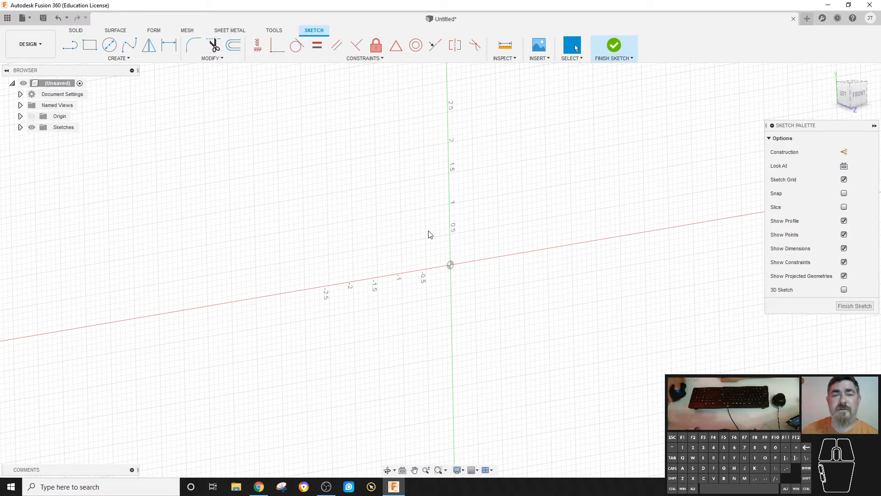
pyautogui.click(110, 46)
pyautogui.click(450, 265)
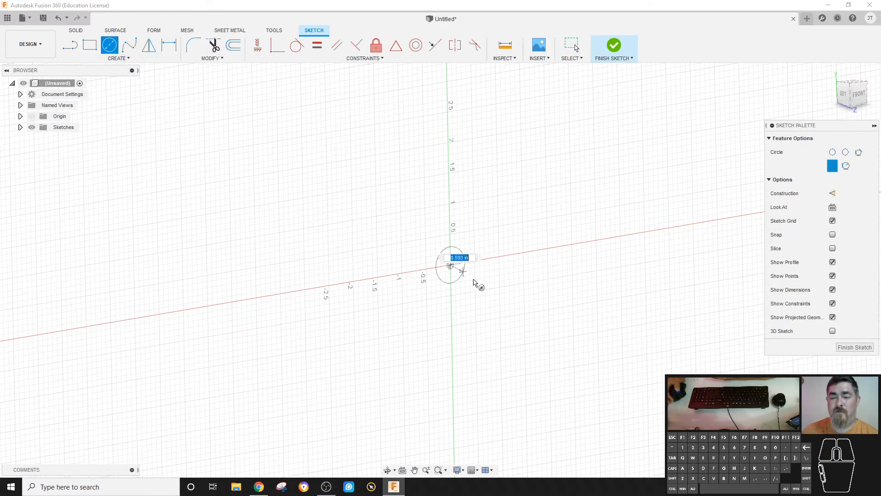
pyautogui.click(506, 299)
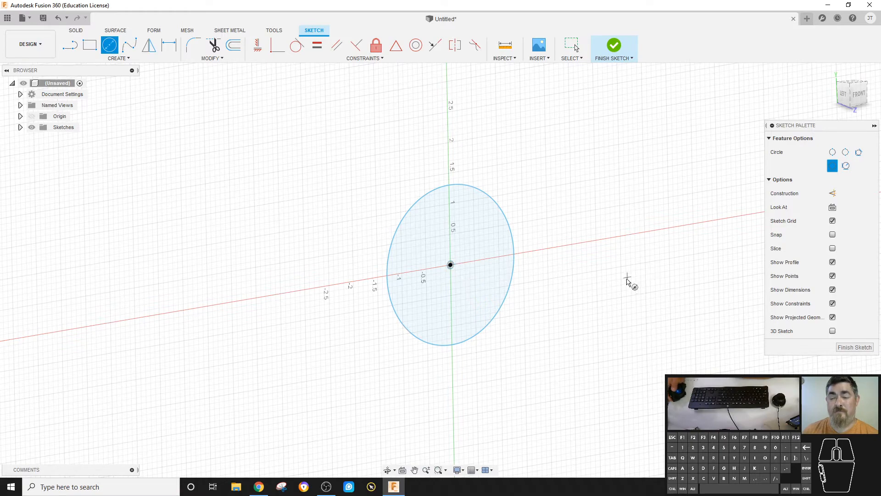
pyautogui.press('d')
pyautogui.click(509, 220)
pyautogui.click(549, 195)
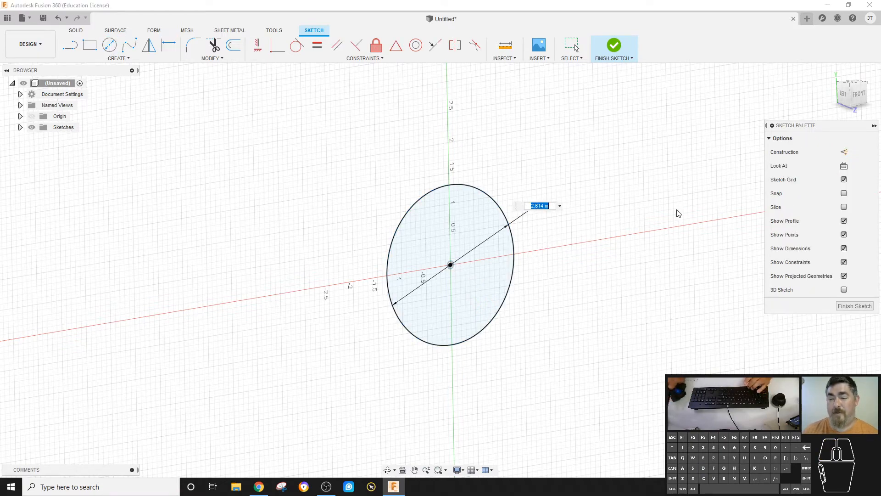
pyautogui.write('3')
pyautogui.press('Return')
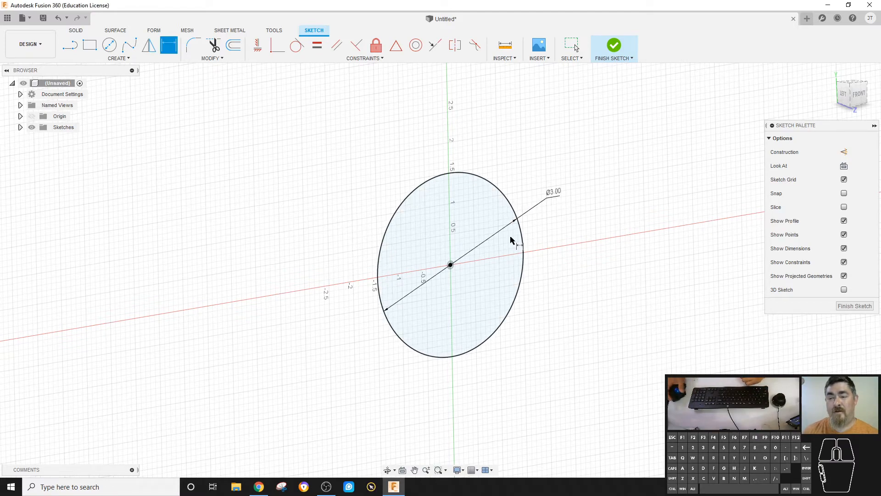
# - Select the circle and its dimension and delete them
pyautogui.press('Escape')
pyautogui.moveTo(572, 177); pyautogui.dragTo(512, 233)
pyautogui.press('Delete')
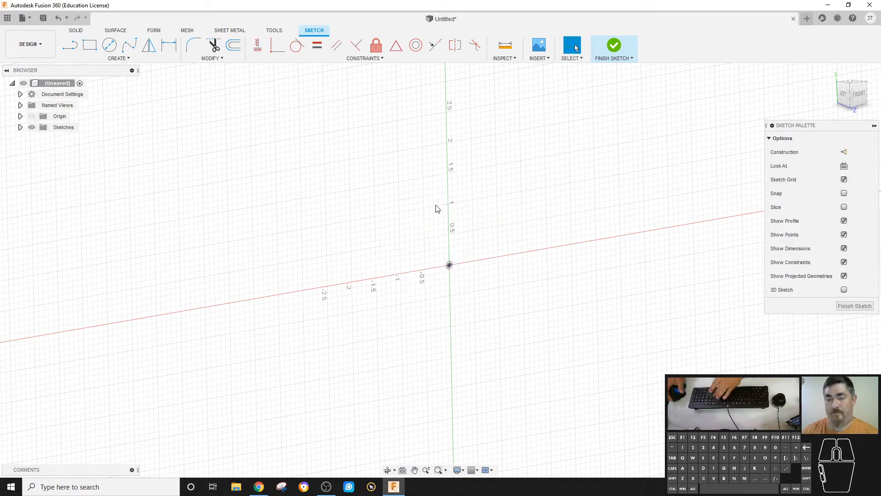
# - Redraw a circle centred at the origin, dimension its diameter to 3 in, and finish the sketch
pyautogui.press('c')
pyautogui.click(450, 265)
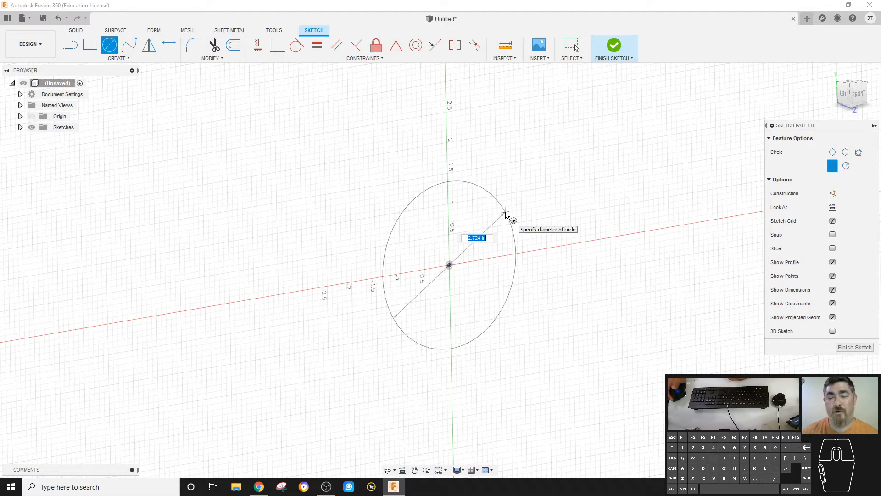
pyautogui.click(516, 210)
pyautogui.press('d')
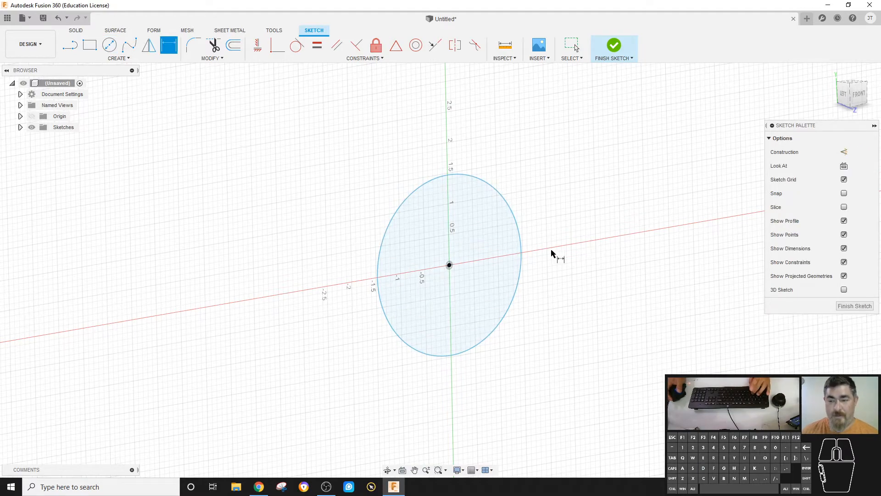
pyautogui.click(521, 244)
pyautogui.click(546, 217)
pyautogui.write('3')
pyautogui.press('Return')
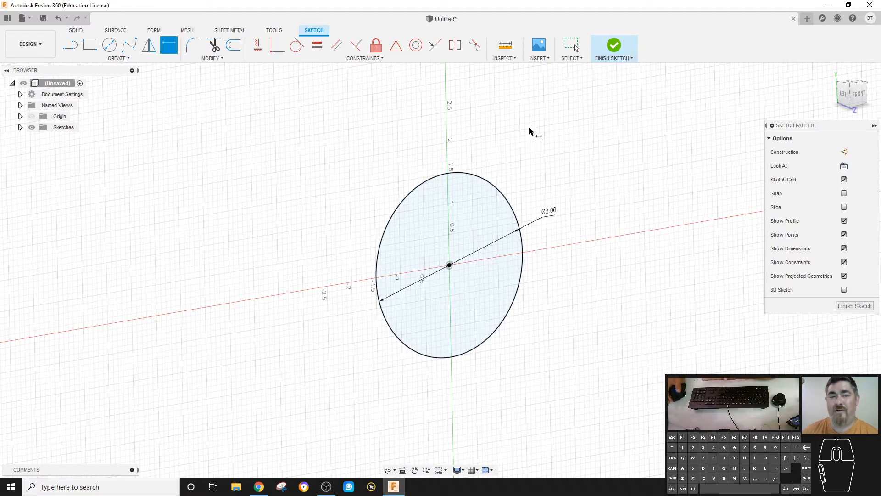
pyautogui.click(614, 46)
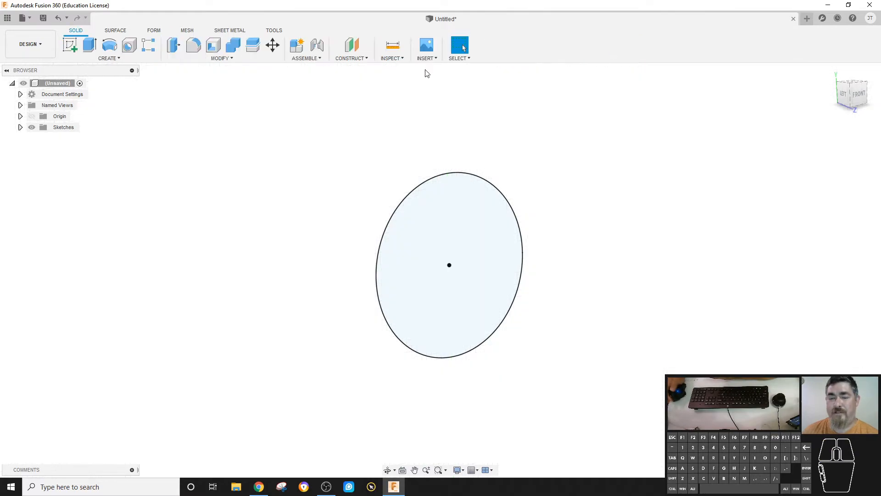
pyautogui.click(90, 44)
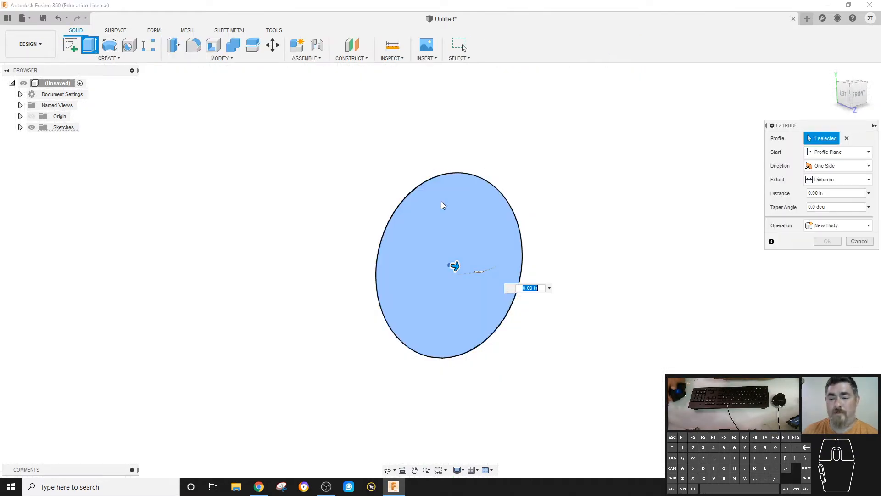
pyautogui.moveTo(456, 264); pyautogui.dragTo(645, 332)
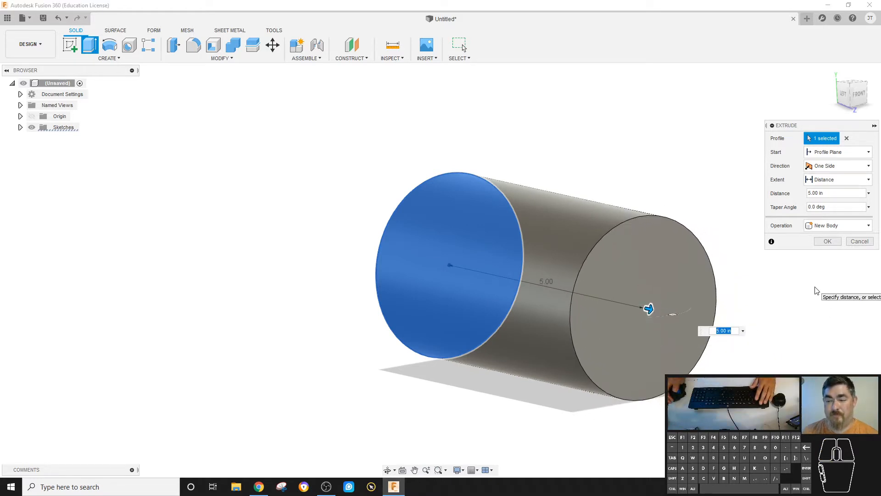
pyautogui.press('Escape')
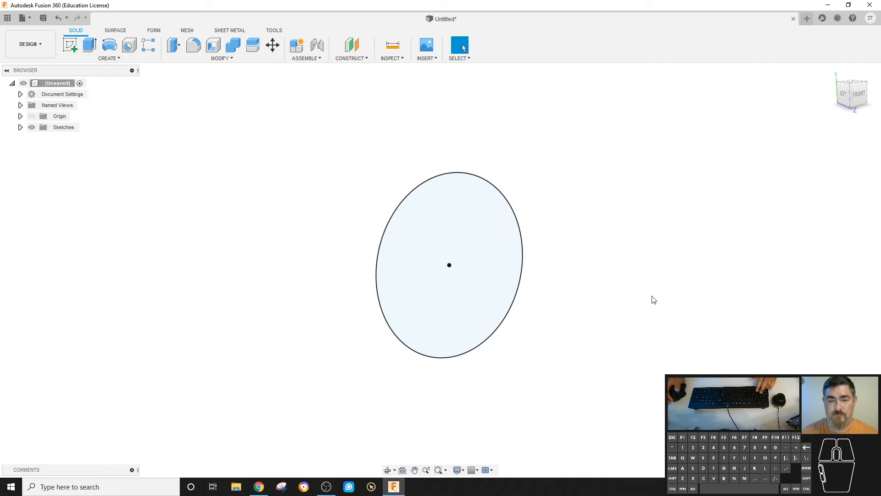
# - Extrude the circle profile about 3.4 in as a new body
pyautogui.click(89, 45)
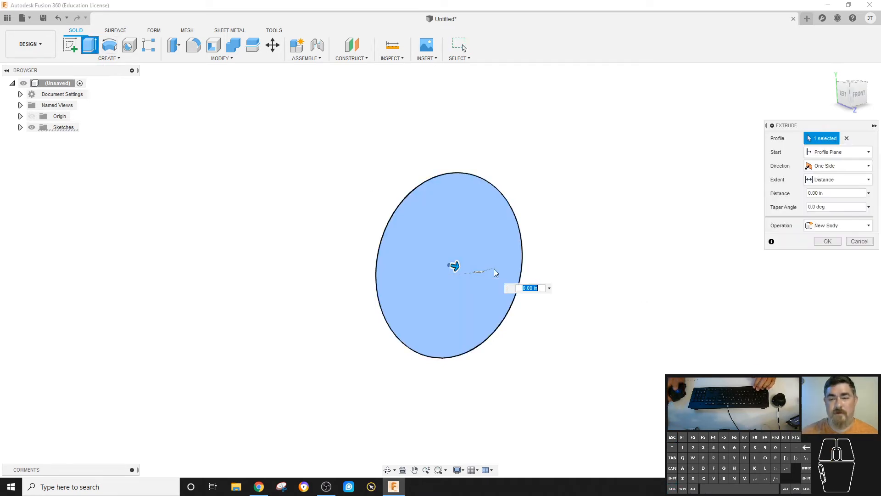
pyautogui.moveTo(457, 266); pyautogui.dragTo(592, 282)
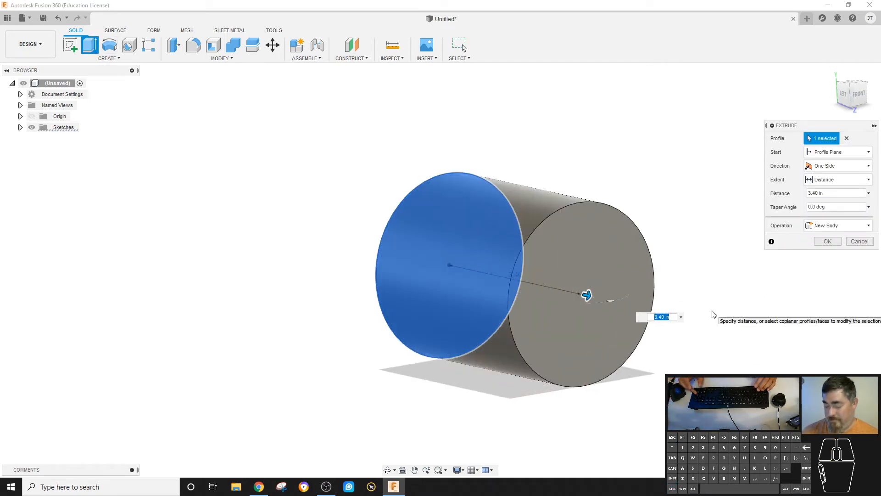
pyautogui.press('Return')
# - Start a new sketch on the cylinder's top circular face
pyautogui.keyDown('shift'); pyautogui.moveTo(713, 311); pyautogui.dragTo(227, 210, button='middle'); pyautogui.keyUp('shift')
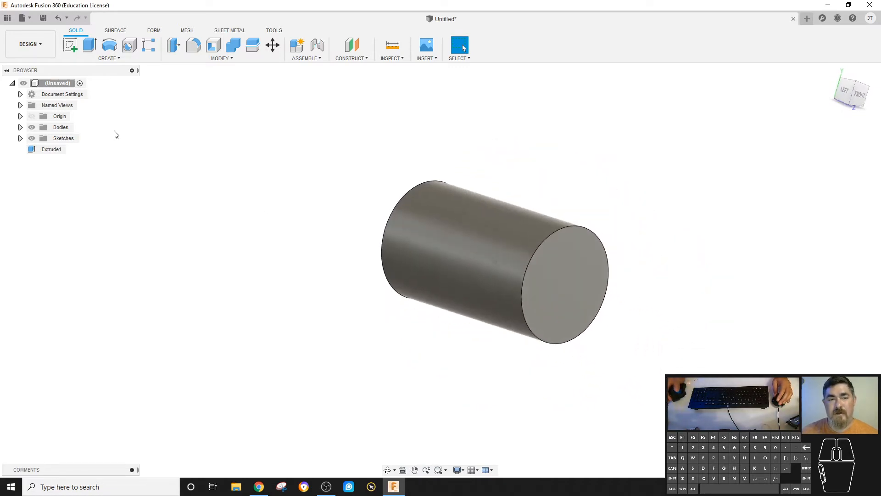
pyautogui.click(70, 47)
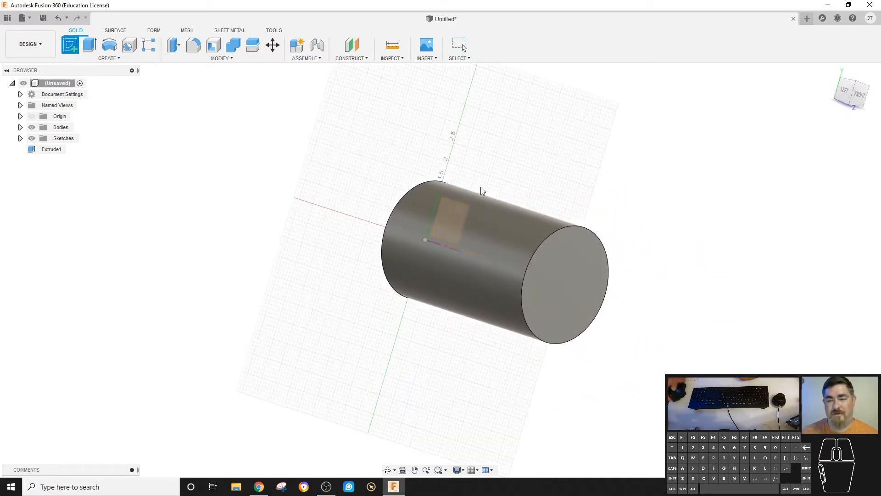
pyautogui.moveTo(466, 192)
pyautogui.keyDown('shift'); pyautogui.mouseDown(button='middle')
pyautogui.moveTo(500, 257)
pyautogui.moveTo(537, 286)
pyautogui.moveTo(508, 305)
pyautogui.moveTo(564, 262)
pyautogui.moveTo(580, 297)
pyautogui.moveTo(548, 270)
pyautogui.moveTo(401, 279)
pyautogui.moveTo(384, 271)
pyautogui.moveTo(470, 344)
pyautogui.mouseUp(button='middle'); pyautogui.keyUp('shift')
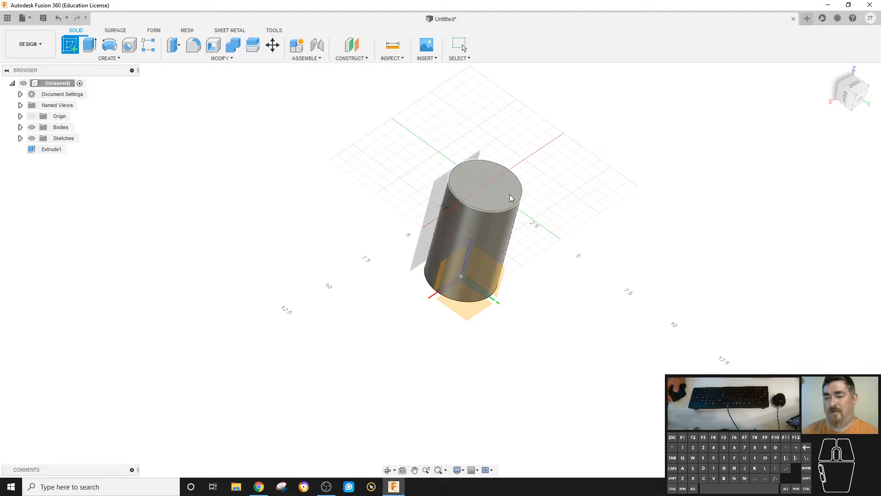
pyautogui.click(512, 195)
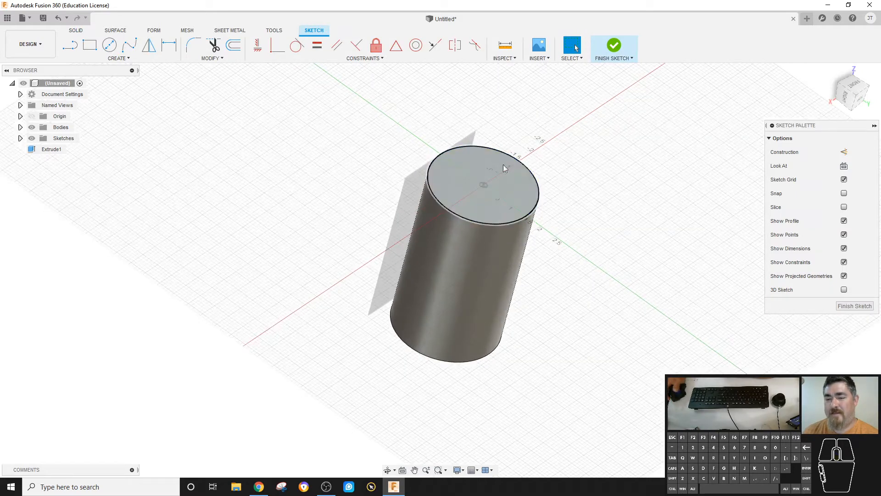
pyautogui.scroll(3, 534, 191)
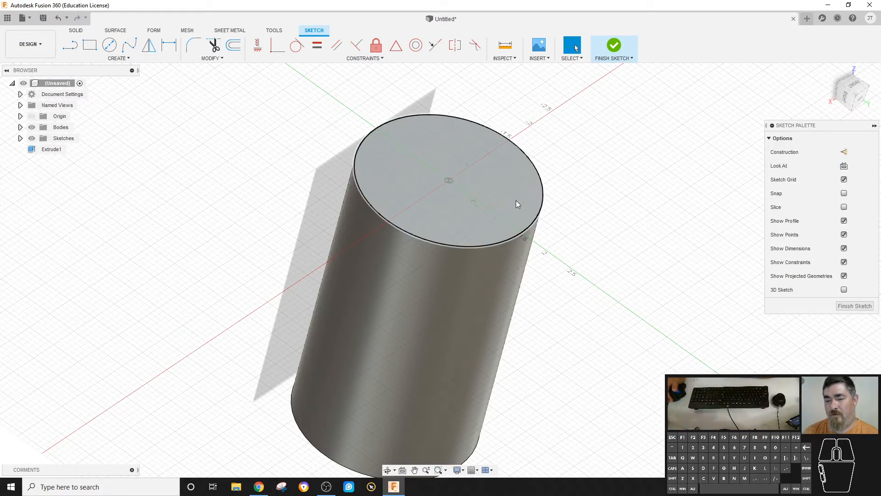
# - Draw a chain of connected lines on the top face ending on the circle's edge
pyautogui.click(70, 46)
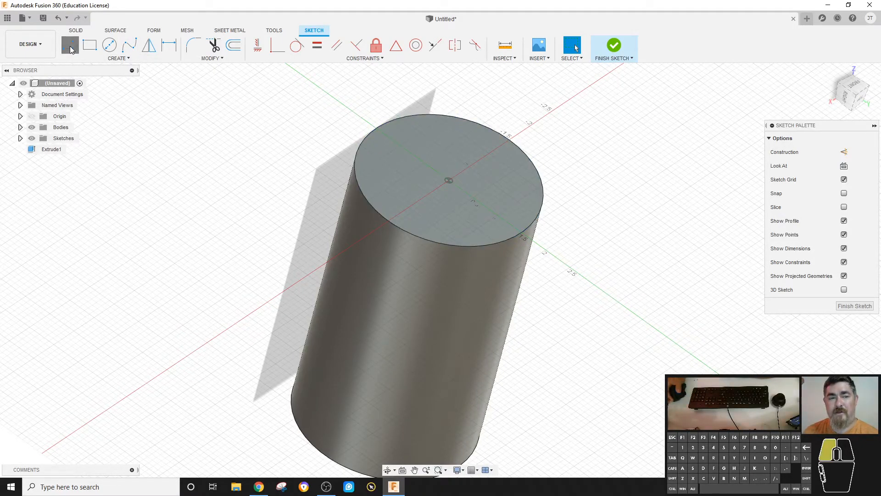
pyautogui.click(503, 241)
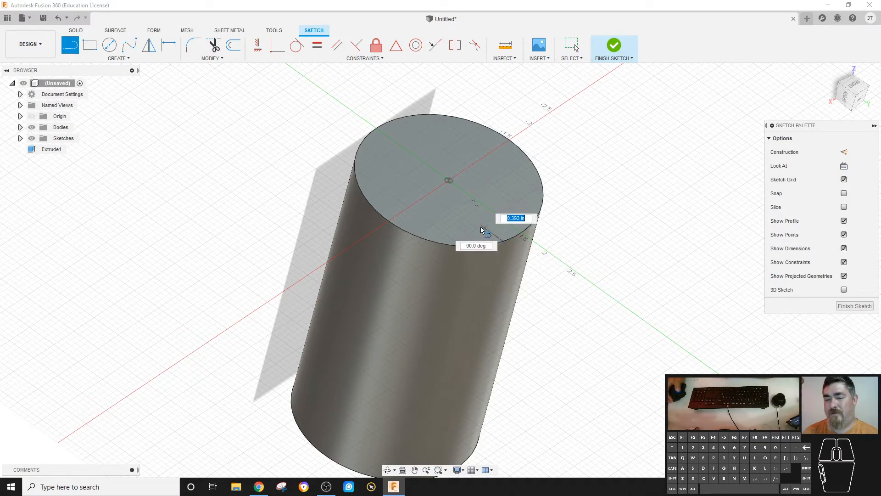
pyautogui.click(509, 200)
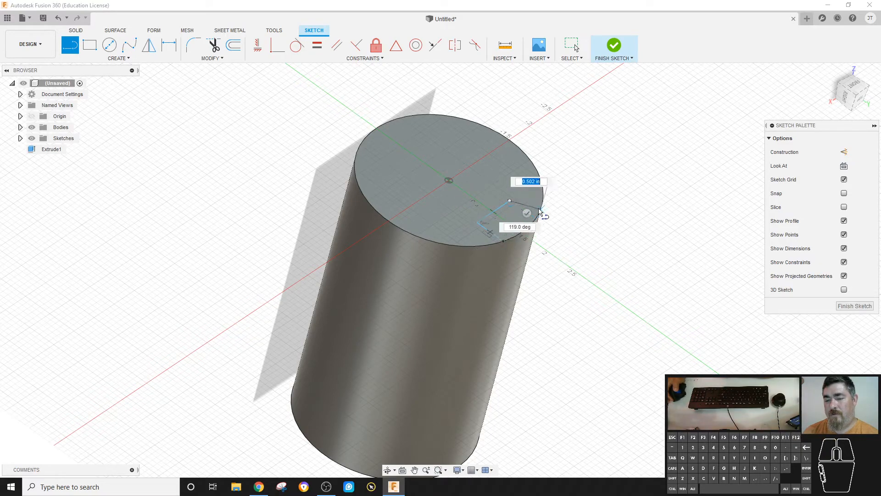
pyautogui.click(540, 211)
pyautogui.press('Escape')
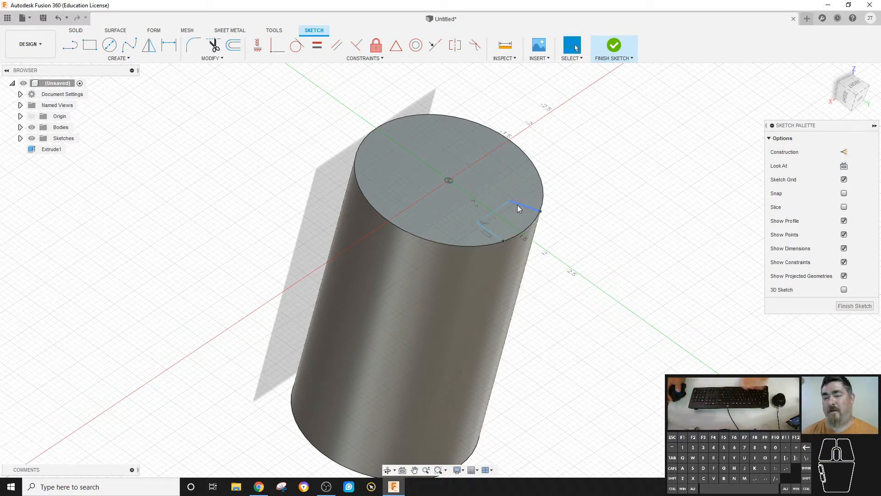
# - Draw another separate line on the top face near the first lines
pyautogui.scroll(3, 564, 198)
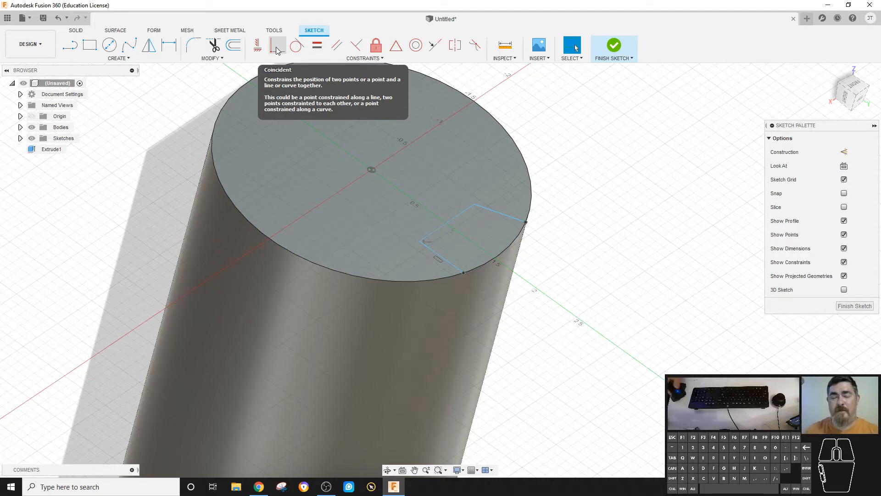
pyautogui.click(78, 48)
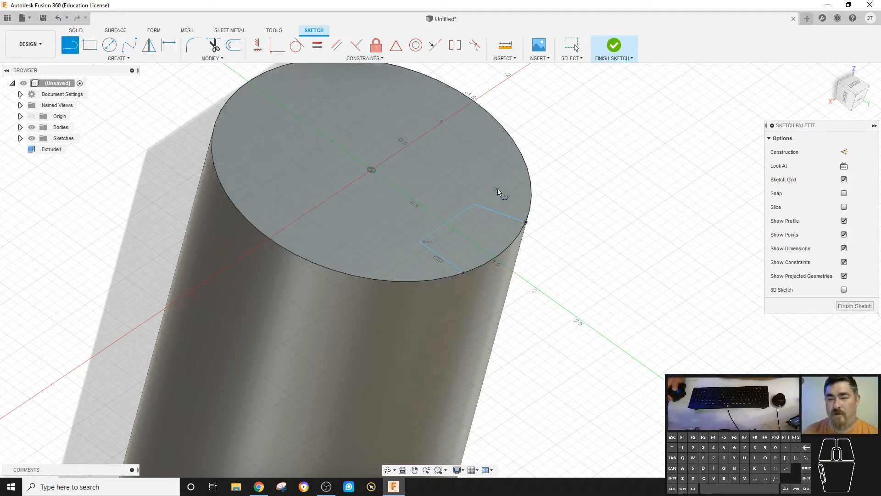
pyautogui.click(497, 189)
pyautogui.click(427, 151)
pyautogui.press('Escape')
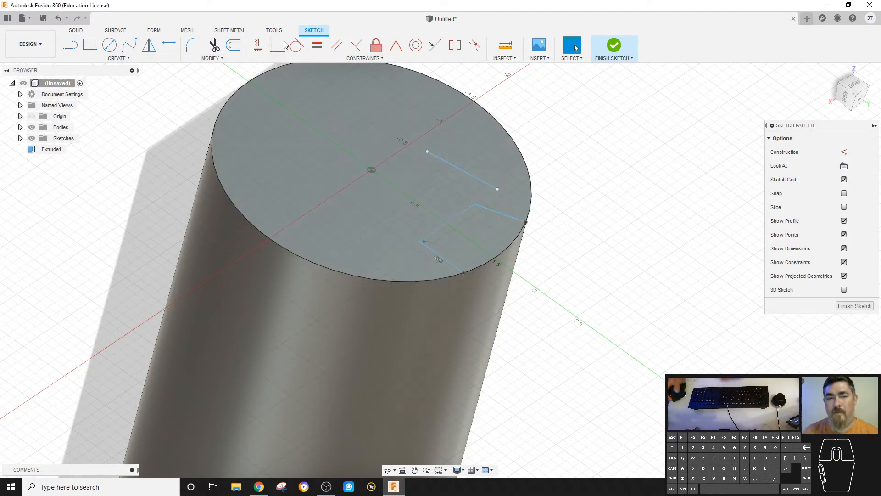
# - Try to make the new line's endpoint coincident with the chain's corner point, and undo it
pyautogui.click(281, 46)
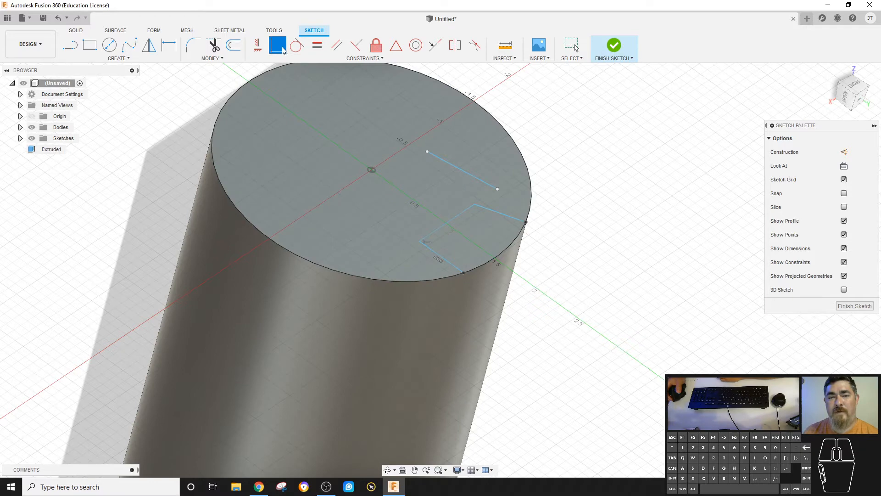
pyautogui.click(468, 212)
pyautogui.click(499, 189)
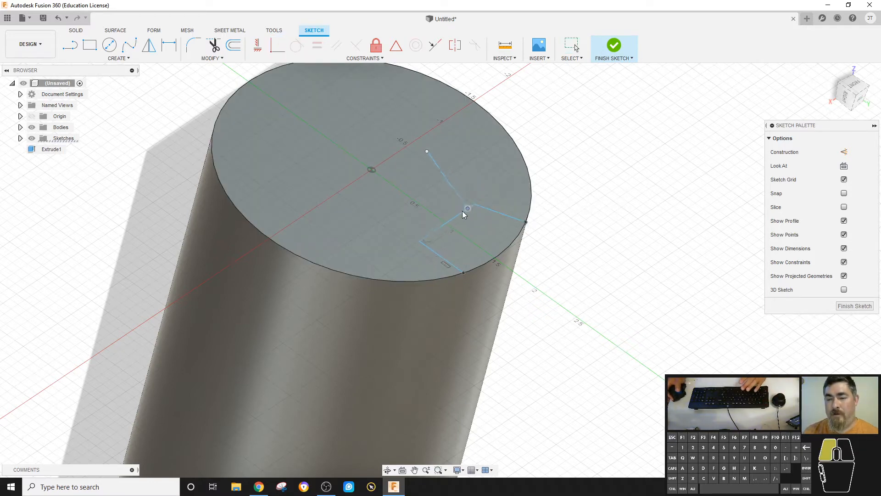
pyautogui.hotkey('ctrl', 'z')
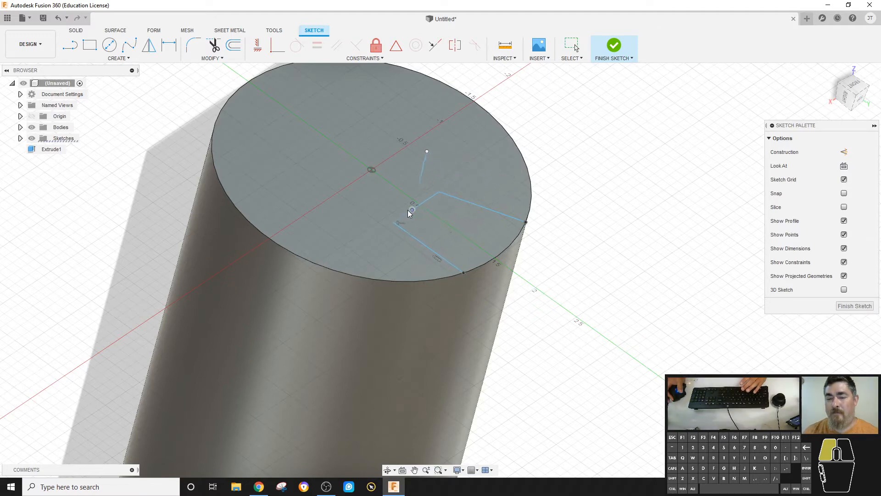
# - Make the separate line's endpoint coincident with the corner of the line chain
pyautogui.moveTo(470, 171); pyautogui.dragTo(497, 173)
pyautogui.click(481, 169)
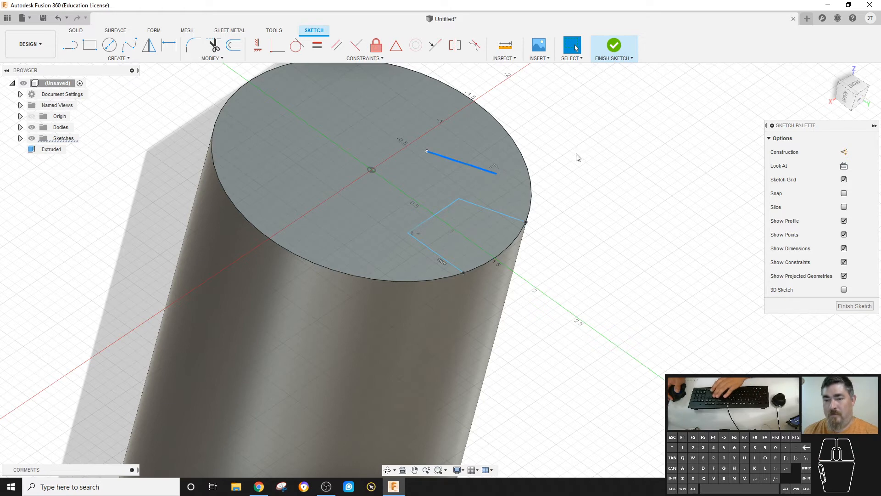
pyautogui.click(278, 45)
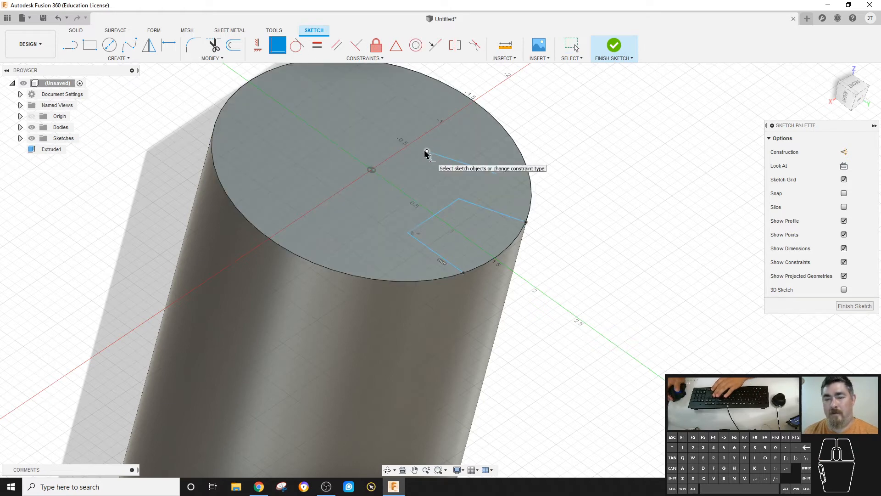
pyautogui.click(425, 151)
pyautogui.click(460, 199)
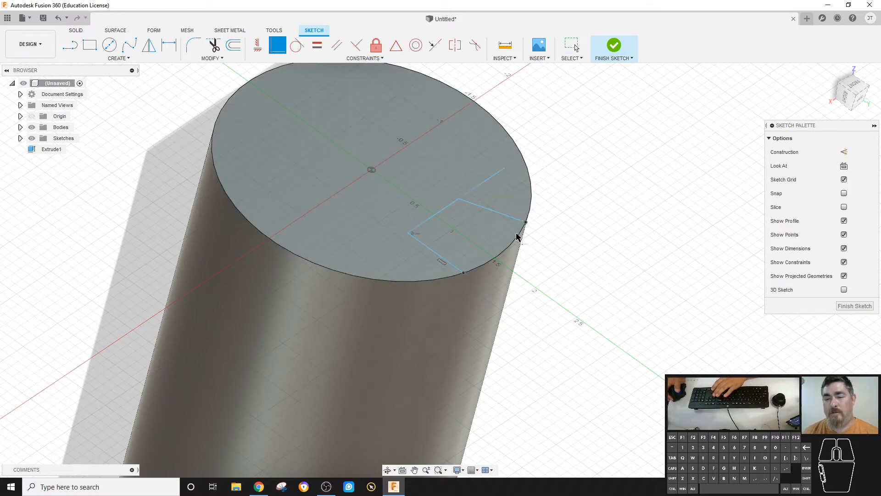
pyautogui.press('Escape')
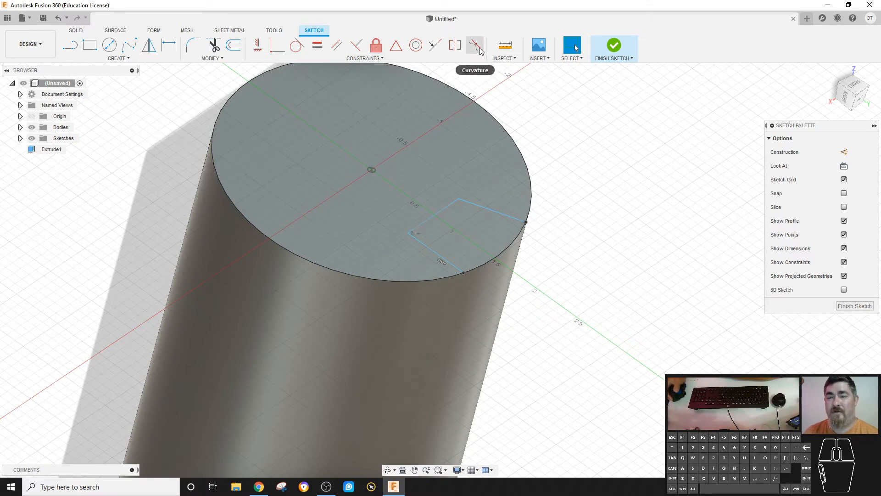
# - Apply a horizontal/vertical constraint to the line running to the circle's edge
pyautogui.moveTo(477, 48)
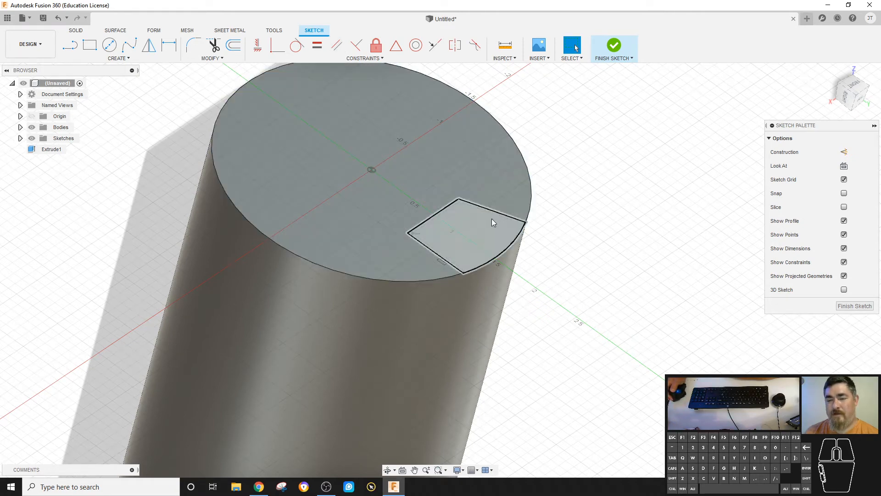
pyautogui.click(494, 212)
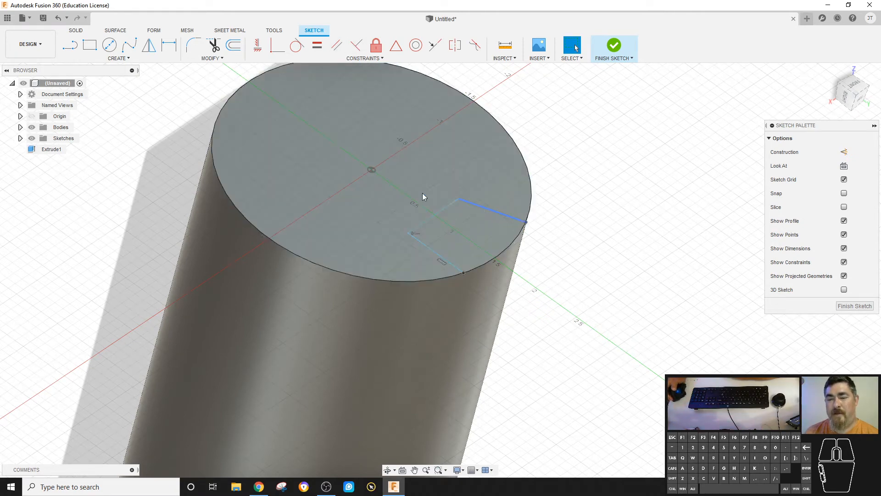
pyautogui.click(257, 45)
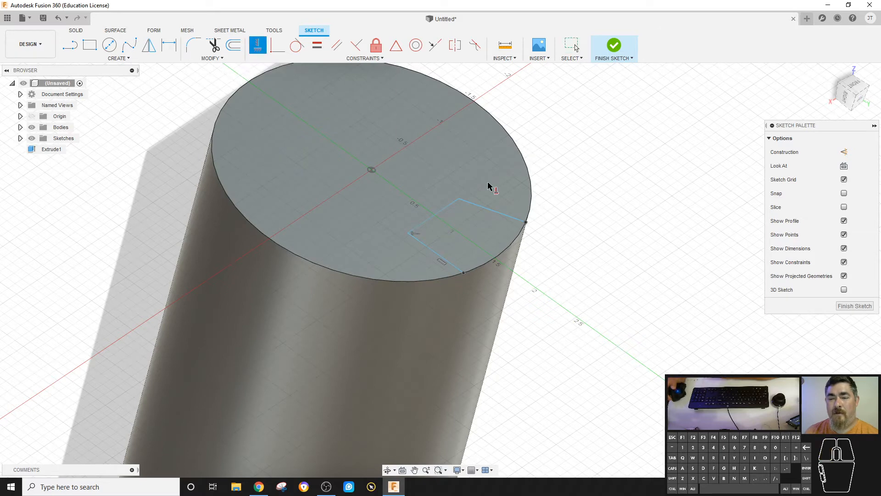
pyautogui.click(488, 210)
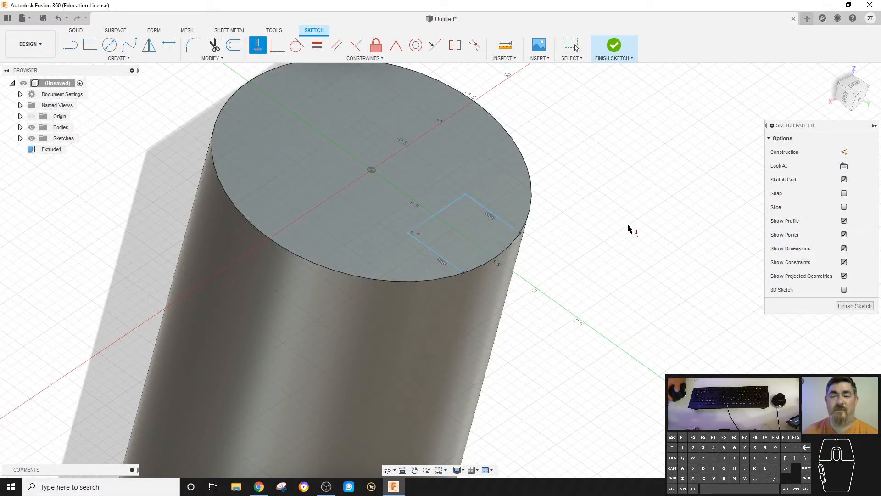
pyautogui.press('Escape')
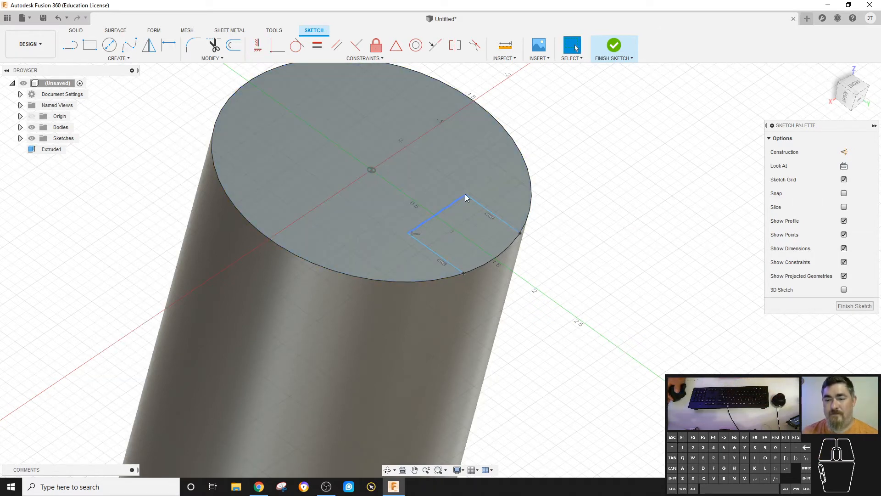
# - Drag the sketch line endpoints to reshape the outline on the top face
pyautogui.moveTo(465, 193)
pyautogui.mouseDown()
pyautogui.moveTo(469, 177)
pyautogui.moveTo(415, 167)
pyautogui.mouseUp()
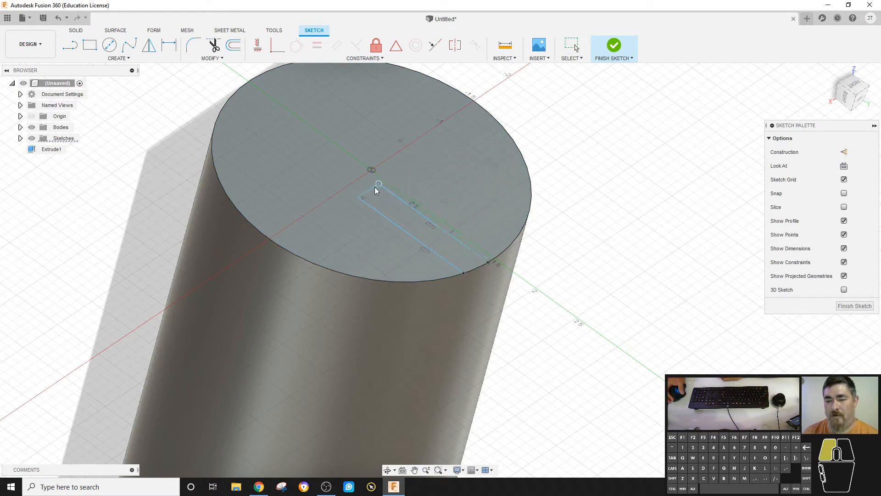
pyautogui.moveTo(490, 144); pyautogui.dragTo(483, 149)
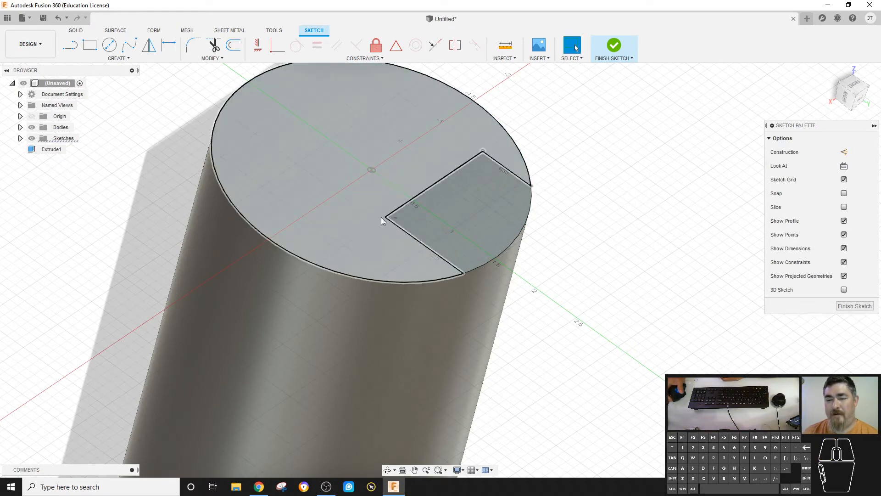
pyautogui.moveTo(382, 217); pyautogui.dragTo(404, 186)
pyautogui.moveTo(398, 225)
pyautogui.mouseDown()
pyautogui.moveTo(367, 237)
pyautogui.moveTo(386, 221)
pyautogui.moveTo(352, 219)
pyautogui.moveTo(352, 201)
pyautogui.moveTo(379, 250)
pyautogui.moveTo(348, 207)
pyautogui.moveTo(361, 245)
pyautogui.moveTo(368, 205)
pyautogui.moveTo(355, 233)
pyautogui.moveTo(376, 236)
pyautogui.moveTo(382, 209)
pyautogui.moveTo(366, 211)
pyautogui.moveTo(374, 204)
pyautogui.mouseUp()
pyautogui.click(351, 220)
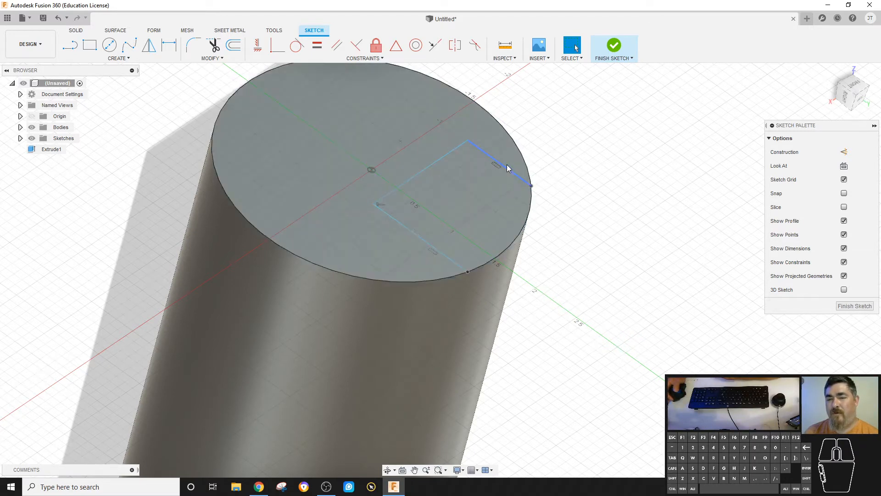
# - Constrain the outline's two side lines to be equal in length and drag its corner point to adjust it
pyautogui.click(507, 168)
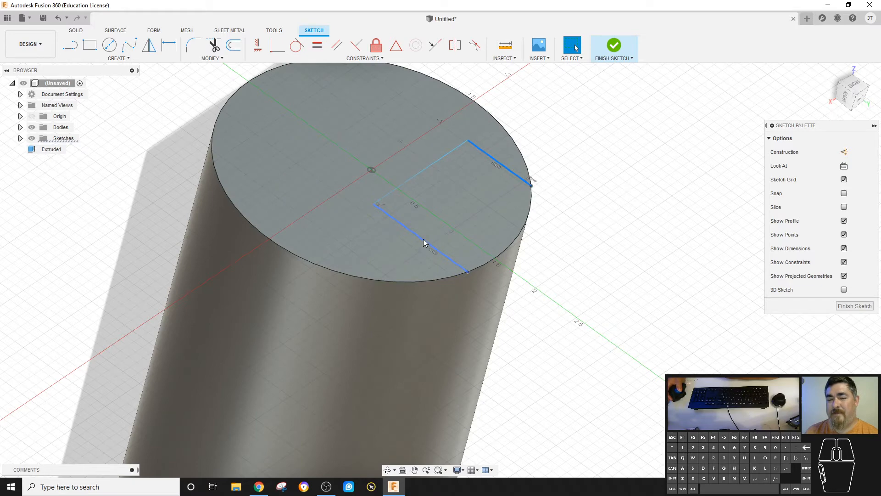
pyautogui.click(423, 239)
pyautogui.moveTo(468, 274); pyautogui.dragTo(417, 282)
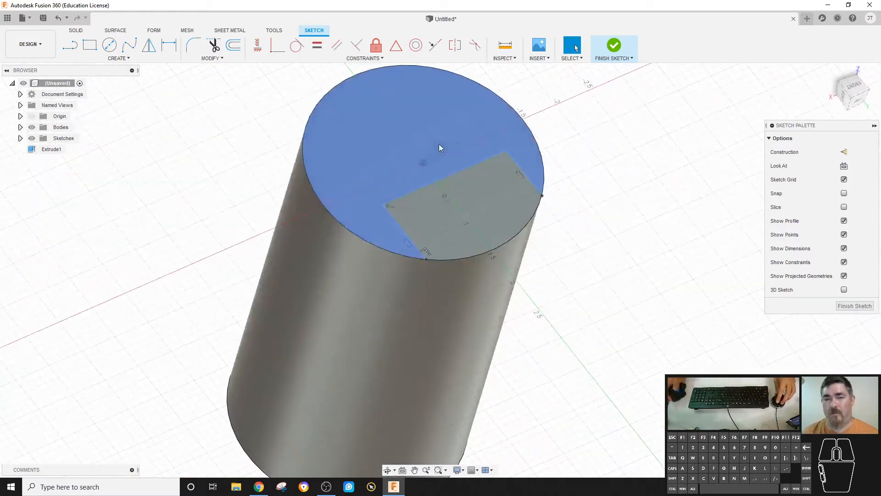
pyautogui.click(318, 48)
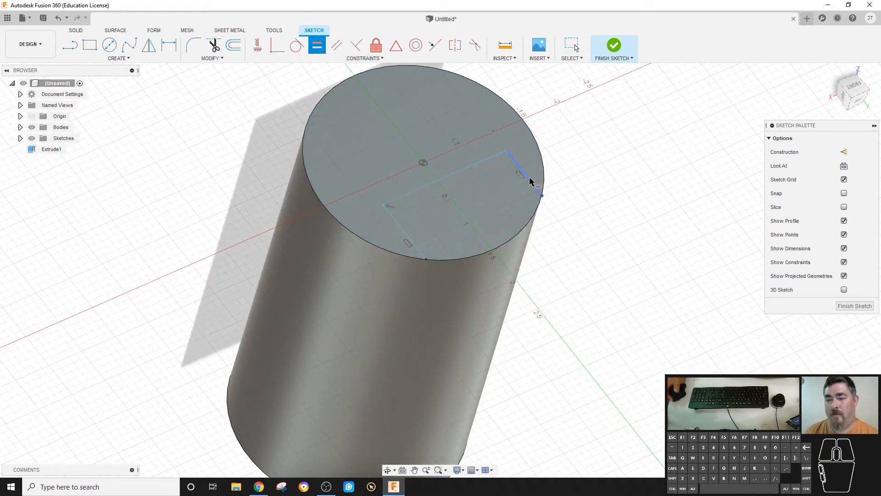
pyautogui.click(531, 181)
pyautogui.click(394, 225)
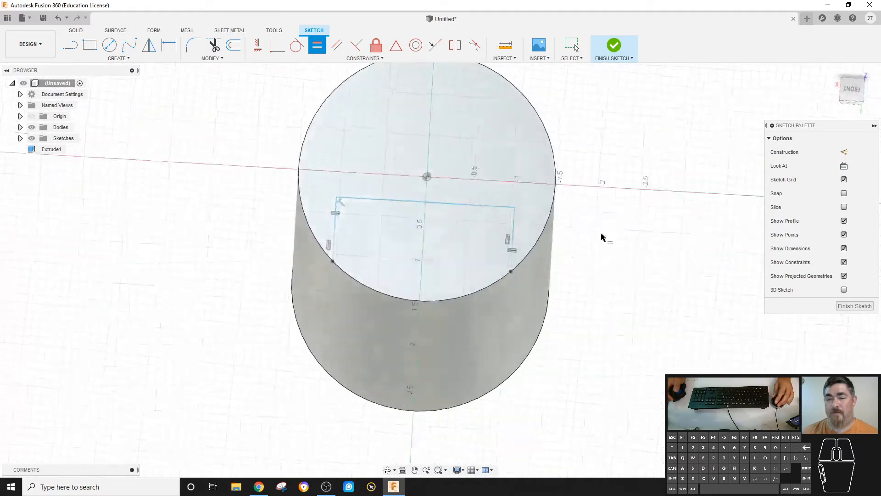
pyautogui.press('Escape')
pyautogui.click(496, 199)
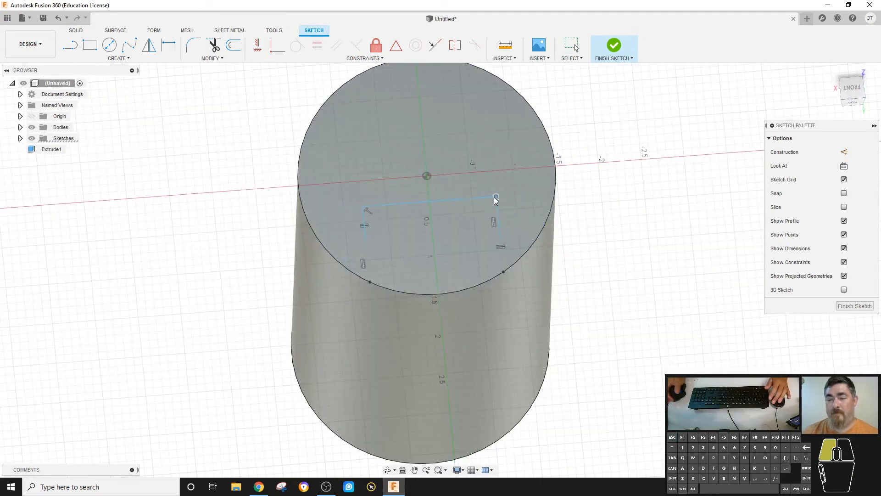
pyautogui.moveTo(496, 198)
pyautogui.mouseDown()
pyautogui.moveTo(436, 202)
pyautogui.moveTo(479, 190)
pyautogui.moveTo(514, 207)
pyautogui.moveTo(457, 211)
pyautogui.moveTo(463, 181)
pyautogui.moveTo(486, 193)
pyautogui.mouseUp()
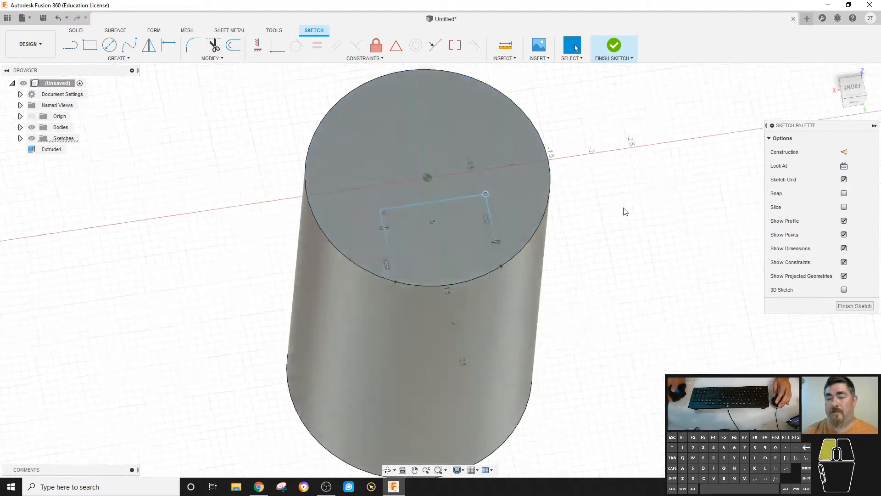
# - Drag the outline's upper corner point slightly so the outline closes into a profile on the top face
pyautogui.click(624, 208)
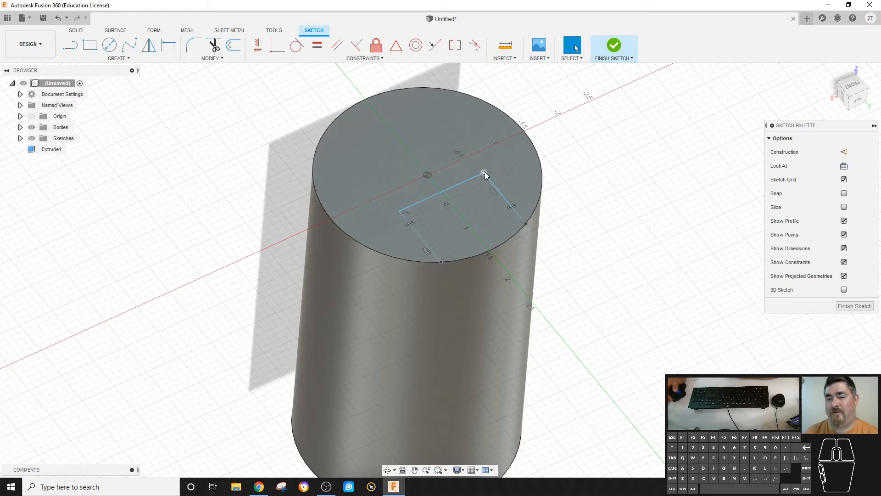
pyautogui.moveTo(485, 171)
pyautogui.mouseDown()
pyautogui.moveTo(516, 157)
pyautogui.moveTo(473, 188)
pyautogui.moveTo(488, 181)
pyautogui.mouseUp()
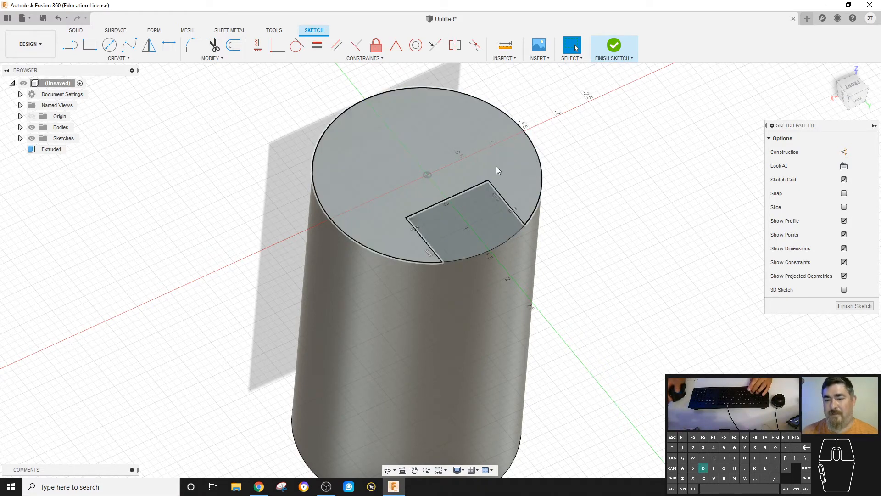
# - Dimension the length of the outline's inner line as 1 in
pyautogui.press('d')
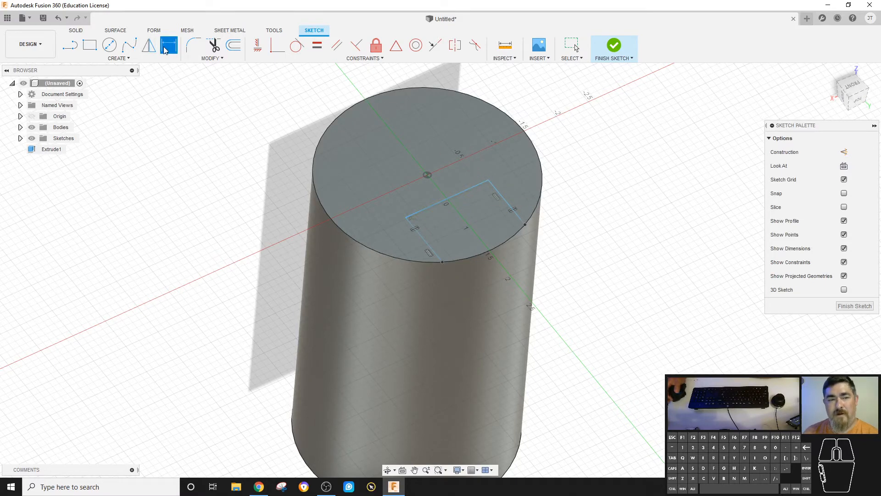
pyautogui.click(472, 190)
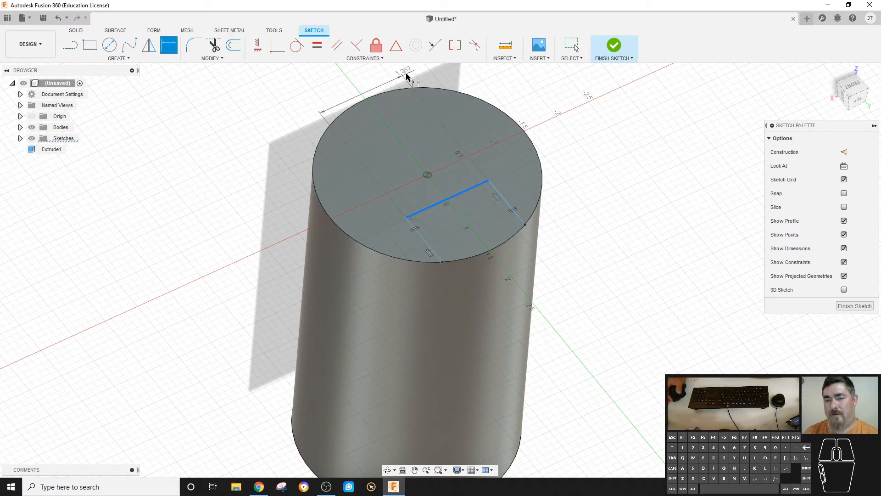
pyautogui.moveTo(396, 75); pyautogui.dragTo(415, 99, button='middle')
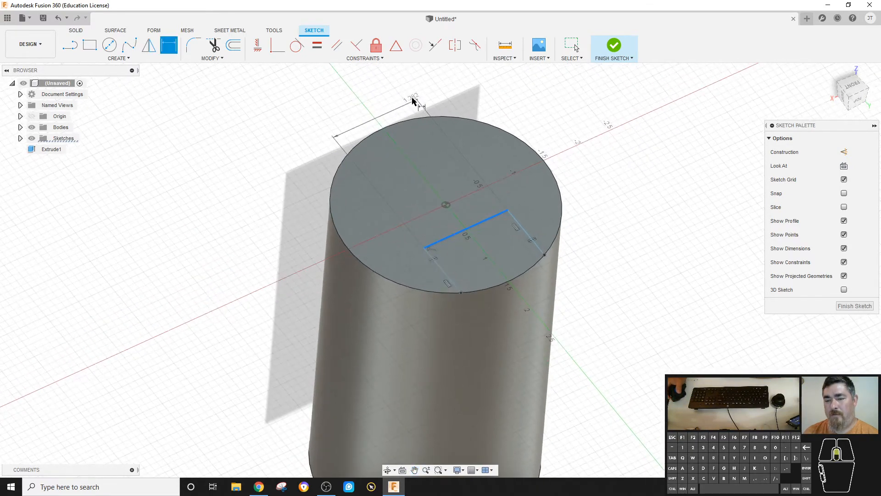
pyautogui.click(376, 94)
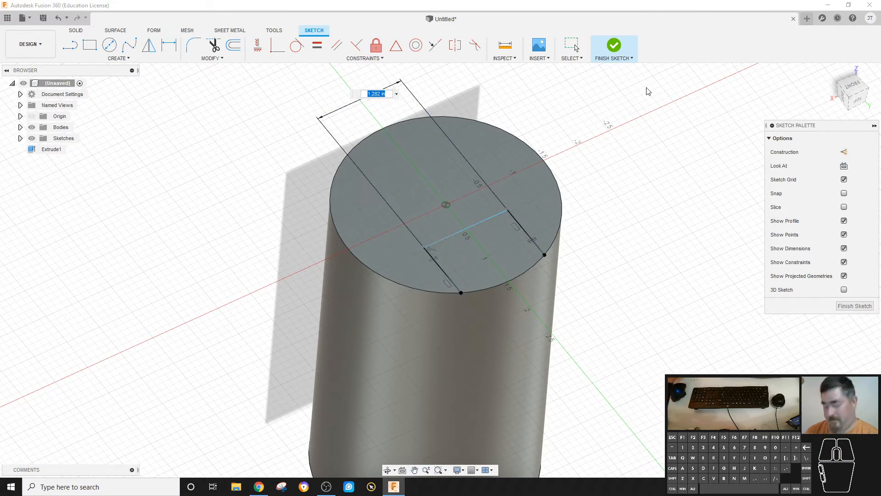
pyautogui.write('1')
pyautogui.press('Return')
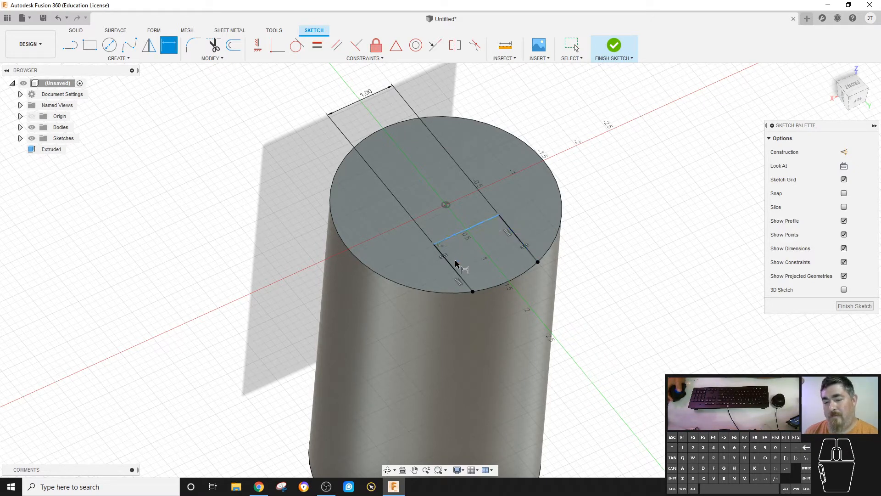
pyautogui.click(454, 272)
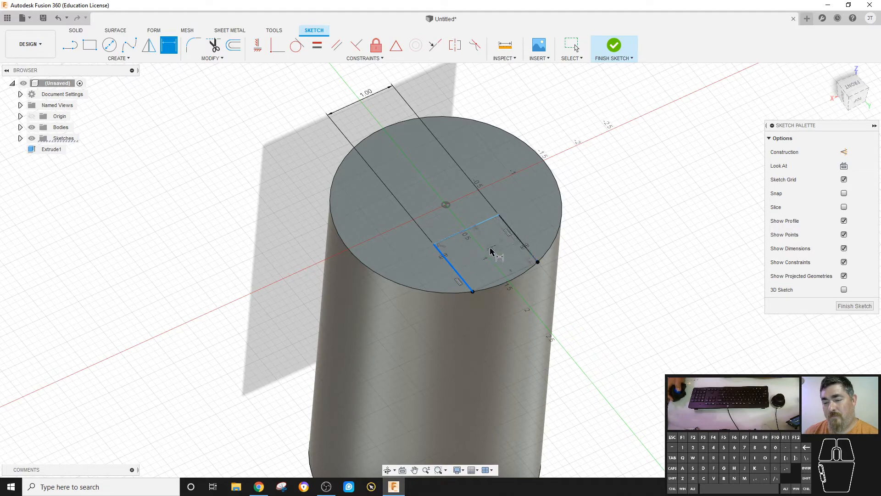
pyautogui.click(525, 265)
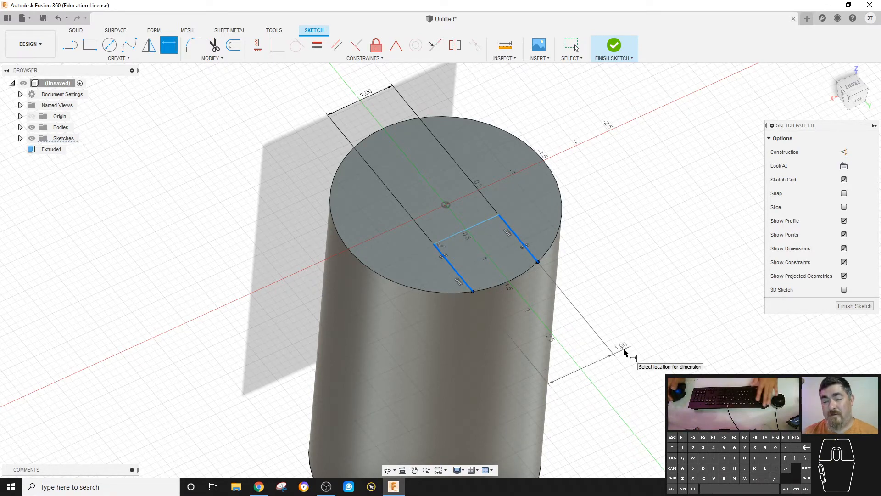
pyautogui.press('Escape')
pyautogui.click(487, 220)
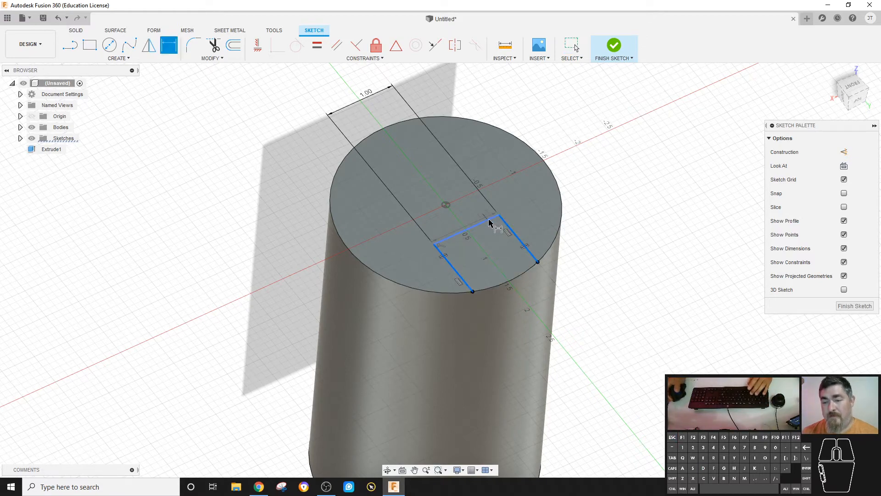
pyautogui.click(511, 229)
pyautogui.press('Escape')
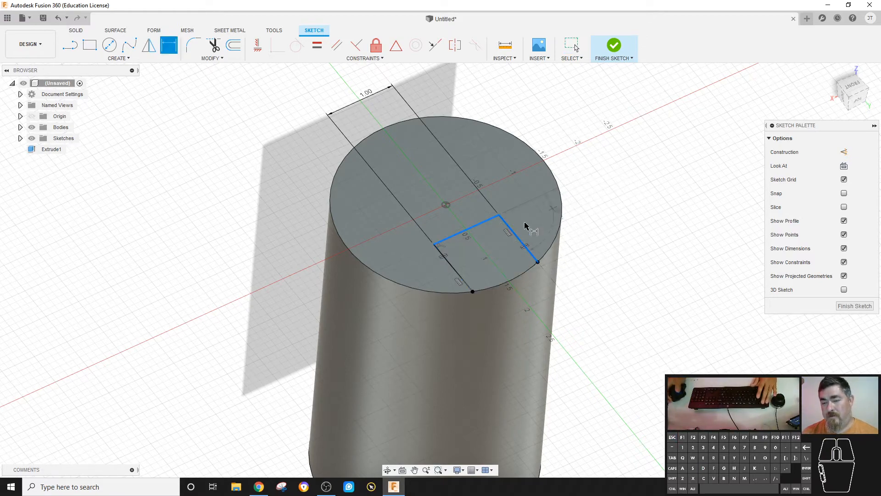
pyautogui.click(519, 236)
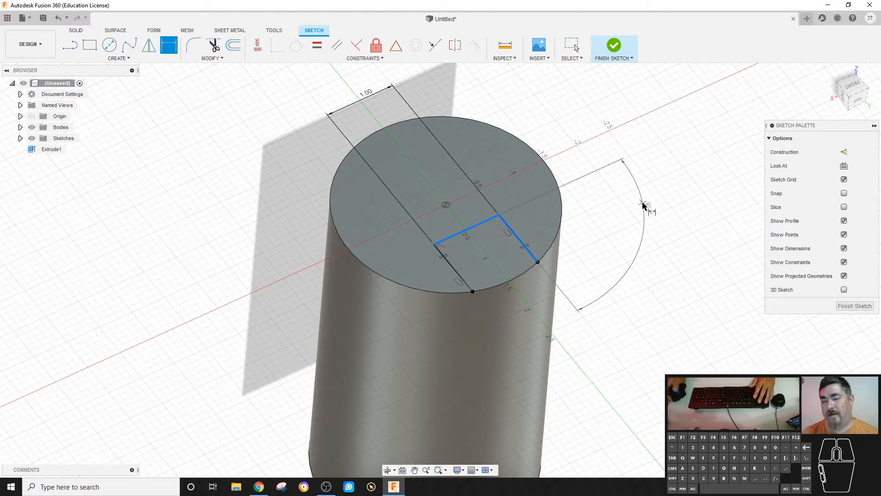
pyautogui.press('Escape')
pyautogui.press('Escape')
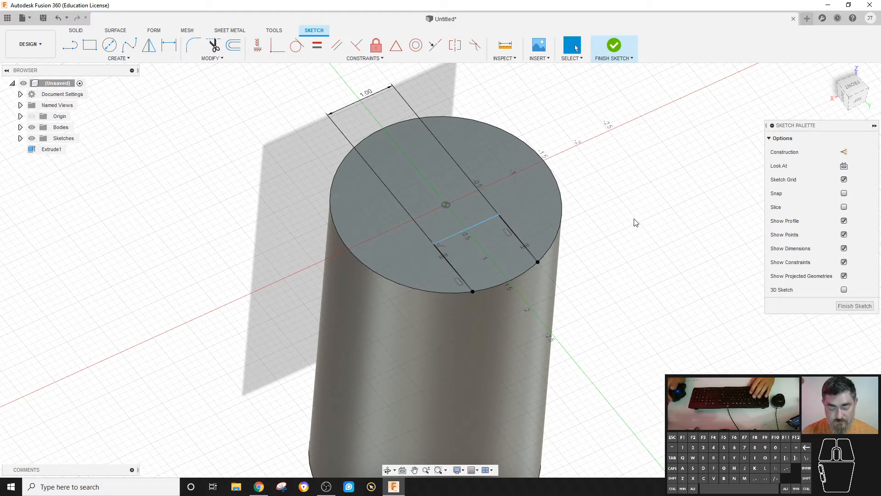
pyautogui.press('d')
pyautogui.click(490, 220)
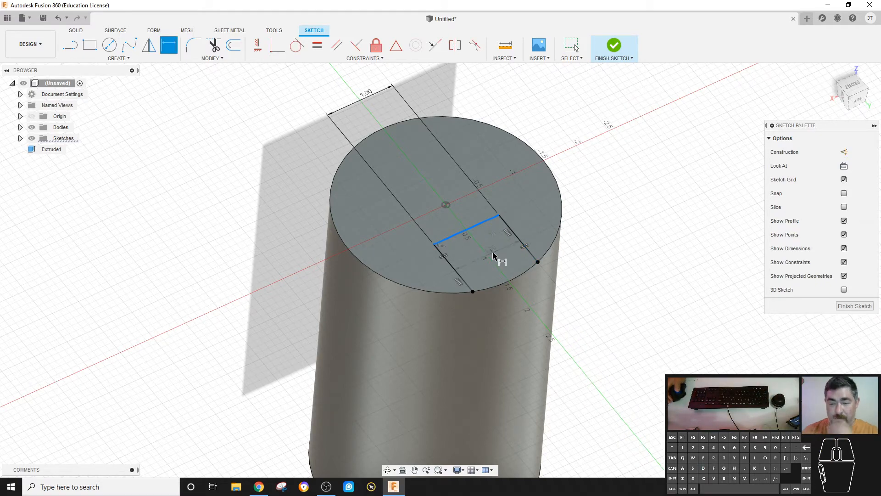
pyautogui.click(520, 279)
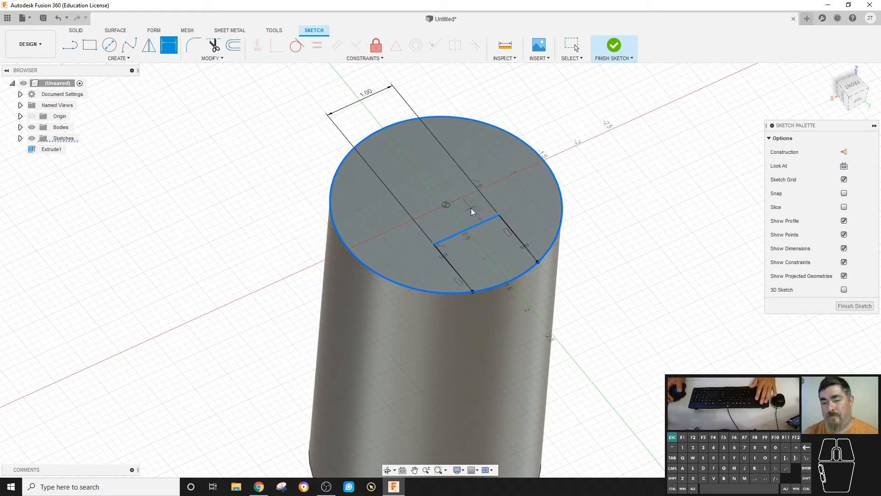
pyautogui.press('Escape')
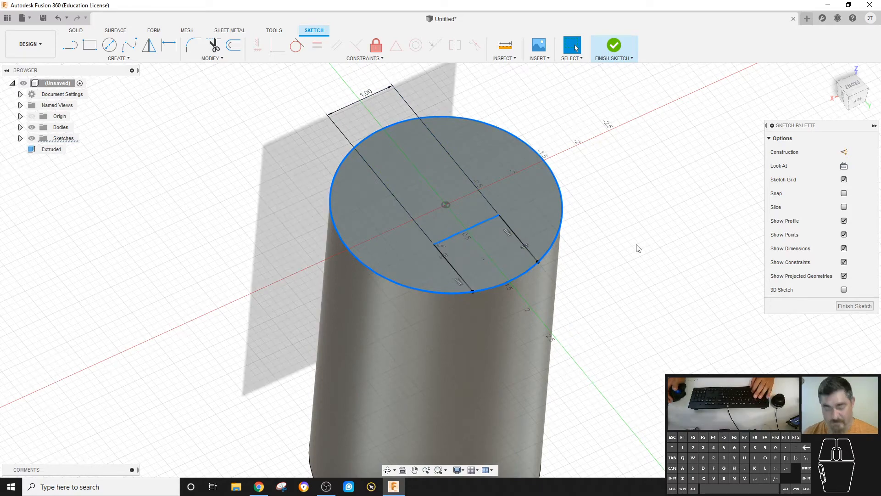
# - Dimension the distance from the inner line to the tangent of the circle's edge as 0.25 in
pyautogui.press('d')
pyautogui.click(490, 220)
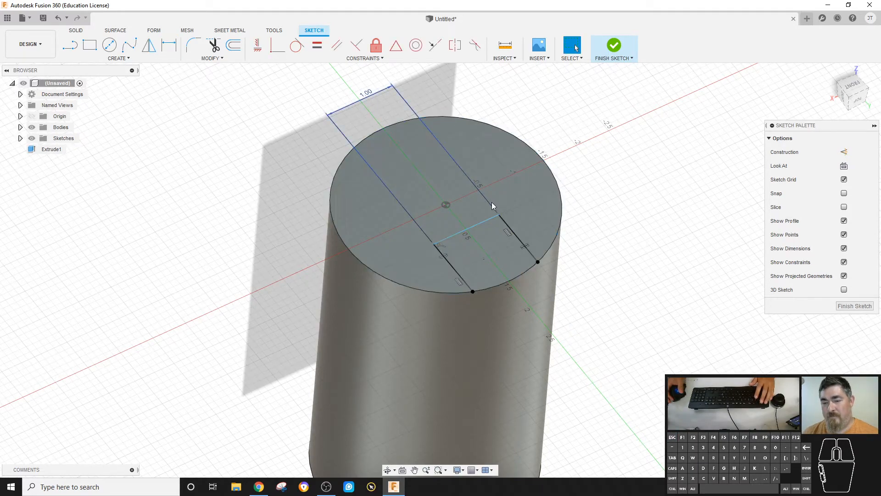
pyautogui.rightClick(494, 238)
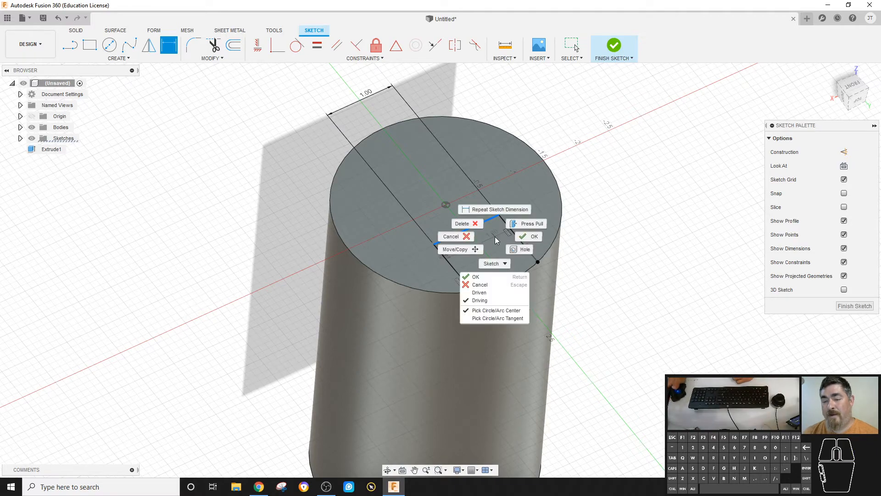
pyautogui.click(494, 319)
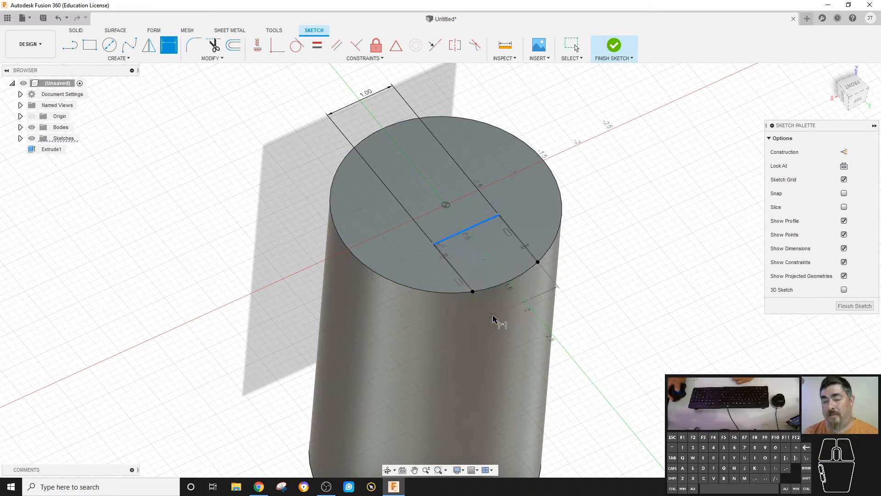
pyautogui.click(513, 280)
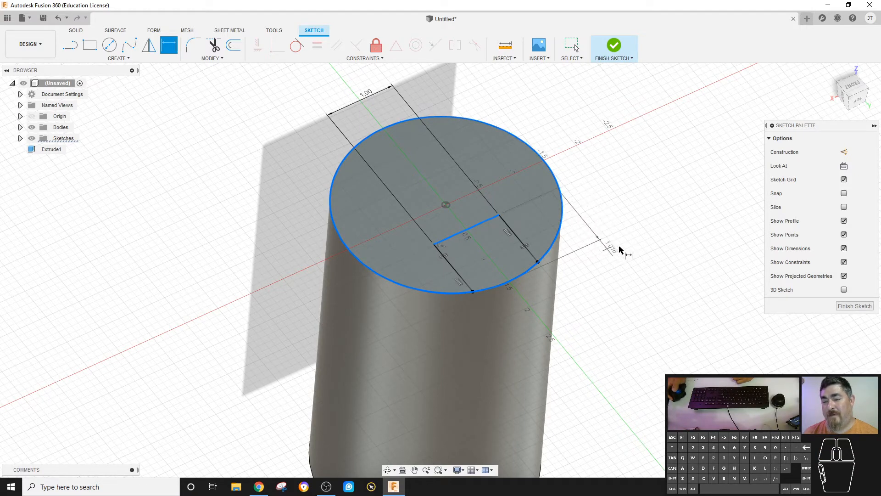
pyautogui.click(627, 254)
pyautogui.write('.25')
pyautogui.press('Return')
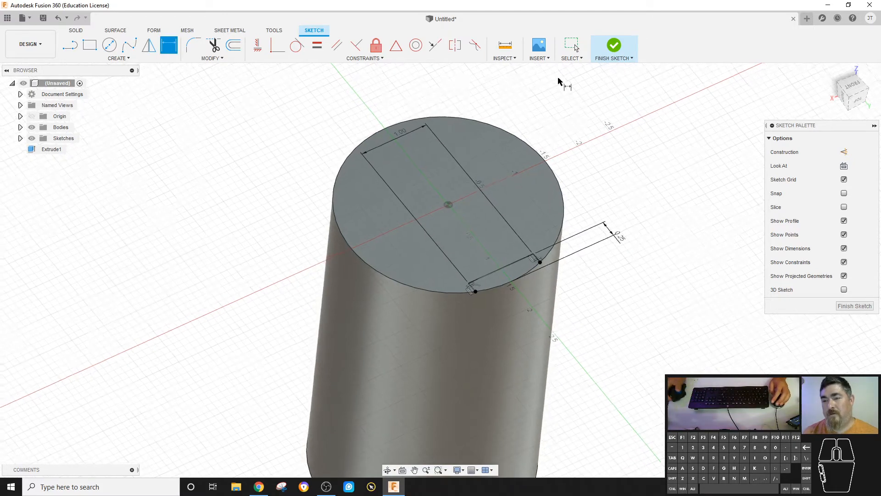
# - Finish the sketch and extrude the new profile downward as a cut about 1.20 in deep
pyautogui.click(613, 46)
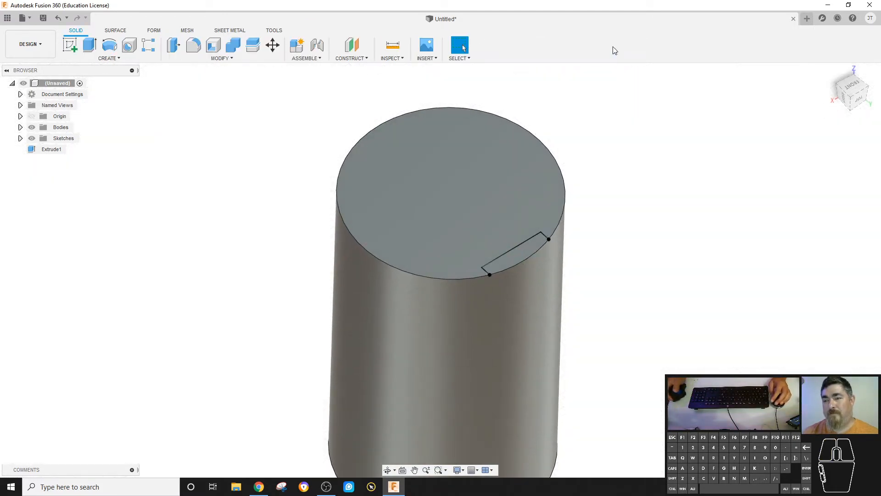
pyautogui.click(89, 44)
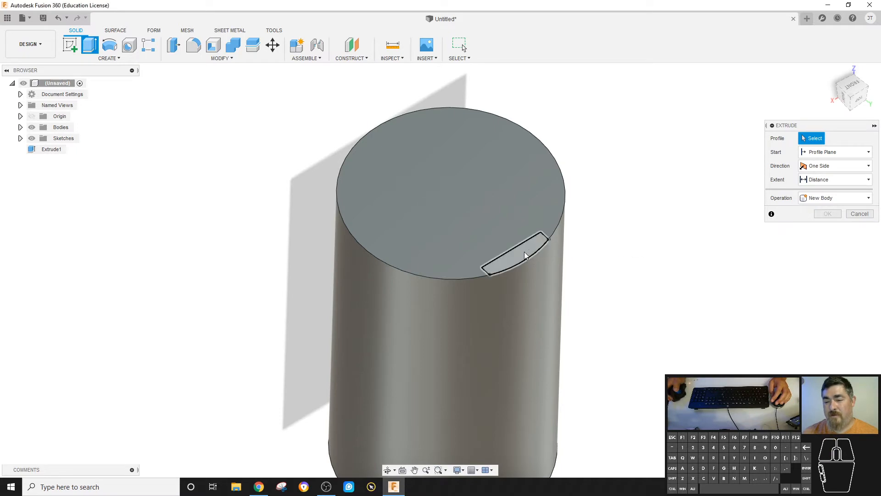
pyautogui.click(524, 261)
pyautogui.moveTo(519, 250); pyautogui.dragTo(518, 321)
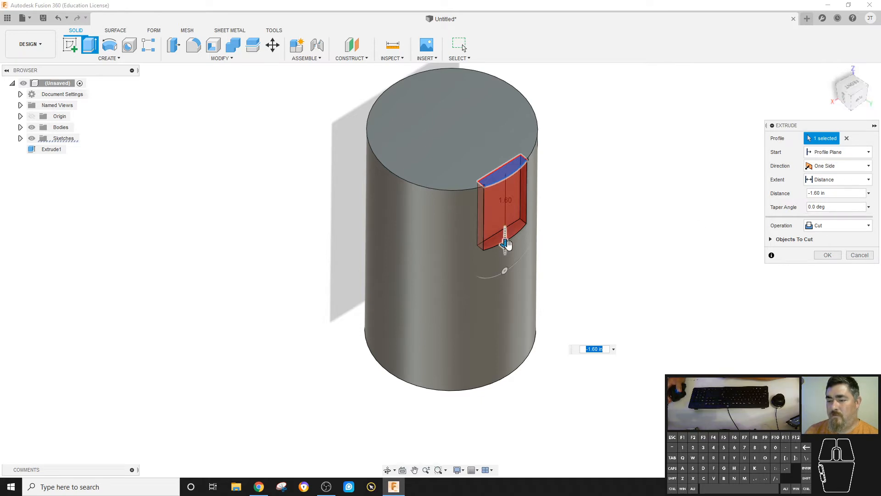
pyautogui.moveTo(507, 244); pyautogui.dragTo(506, 111)
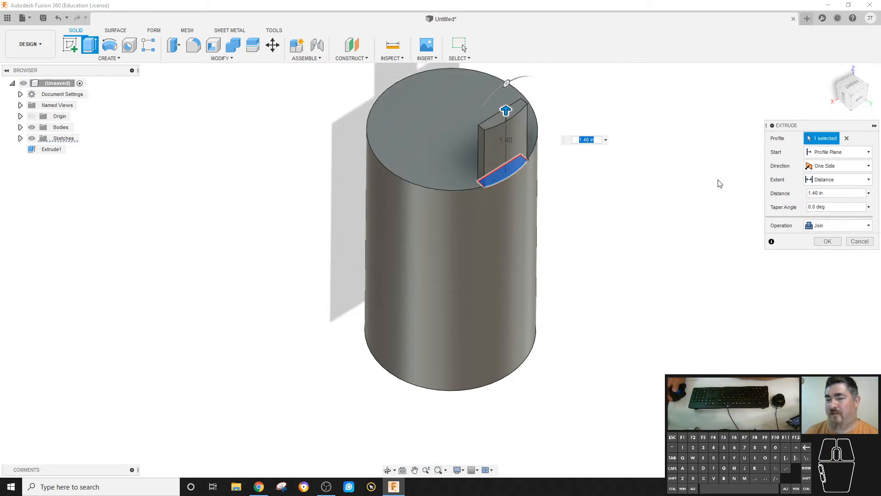
pyautogui.moveTo(505, 111); pyautogui.dragTo(505, 228)
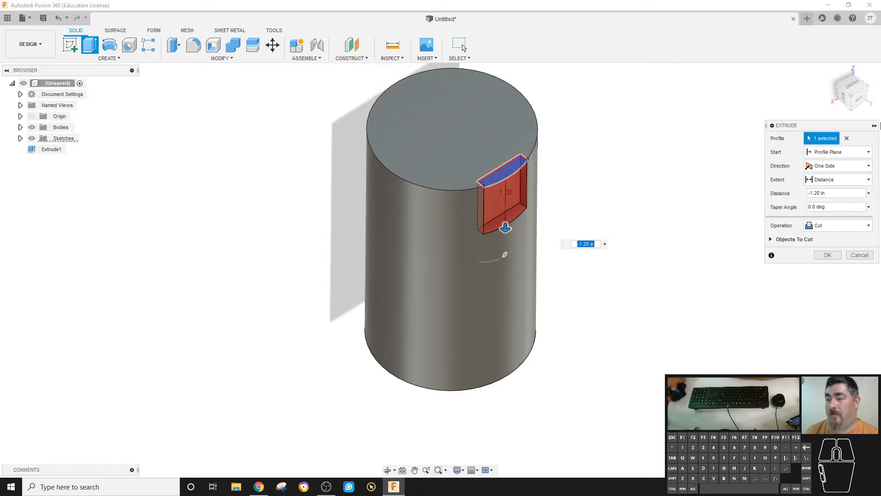
# - Try starting the cut from an offset plane at -0.25 in with a -1 in distance, reverting to the profile plane
pyautogui.click(831, 152)
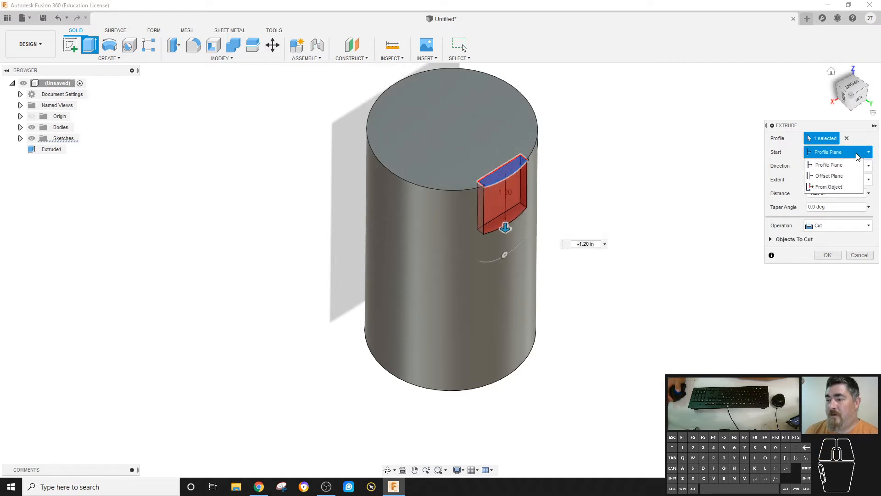
pyautogui.click(836, 176)
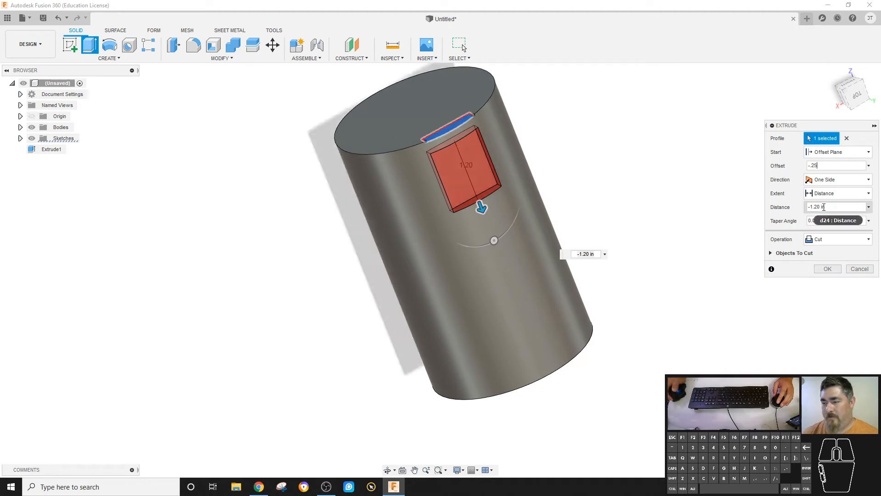
pyautogui.click(821, 207)
pyautogui.press('BackSpace')
pyautogui.press('BackSpace')
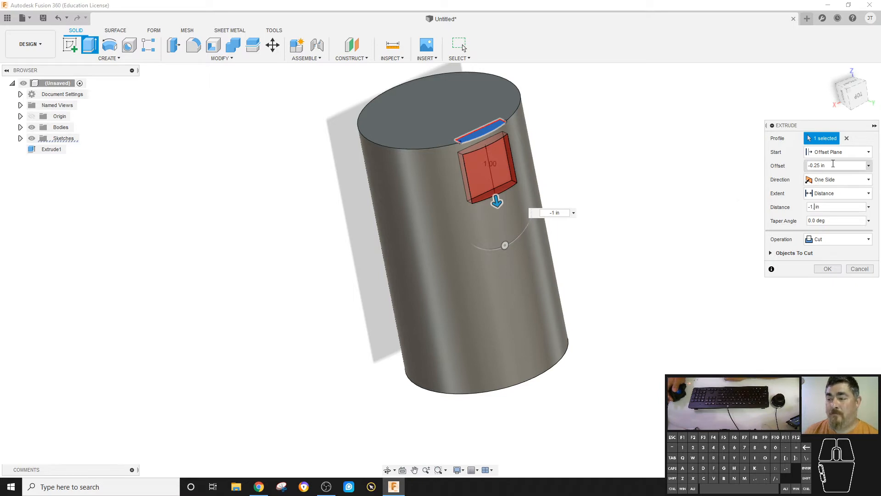
pyautogui.click(836, 152)
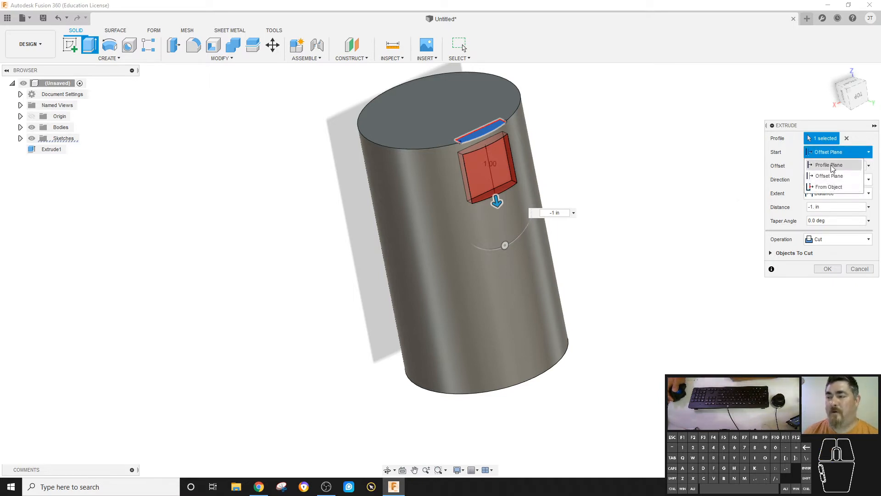
pyautogui.click(832, 166)
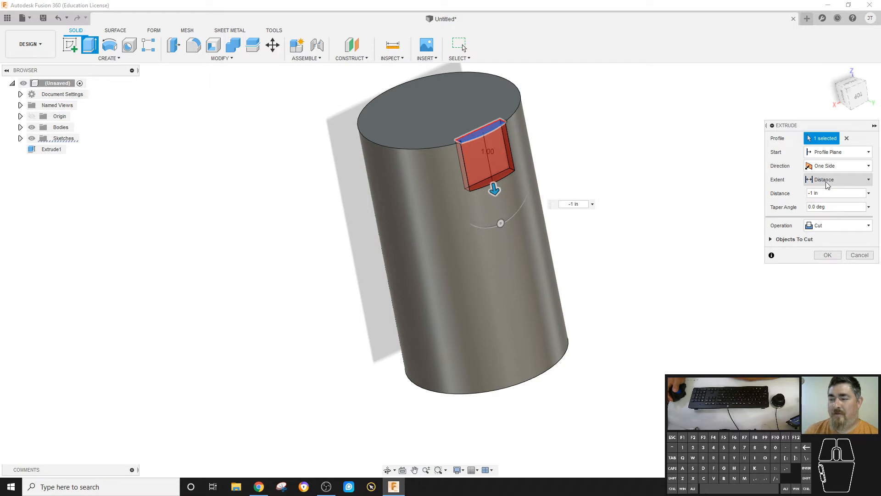
# - Set the cut's extent back to a distance and drag it to 2 in deep, then finish the extrude
pyautogui.click(842, 183)
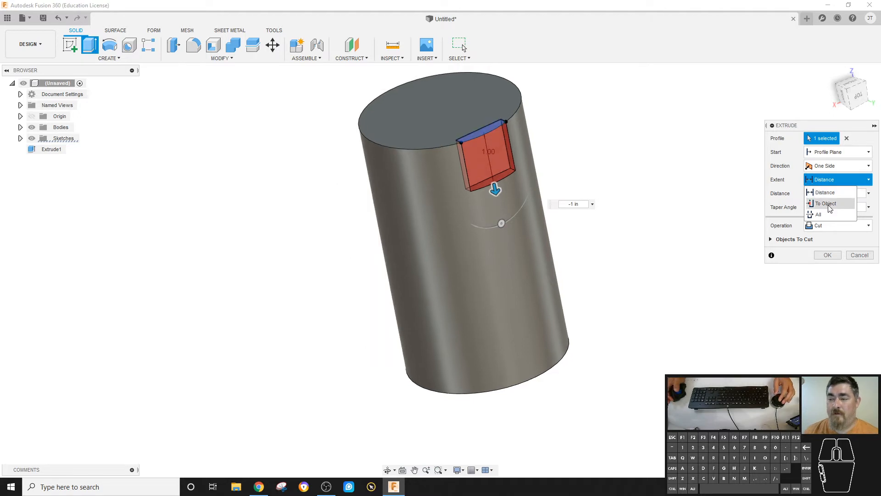
pyautogui.click(829, 217)
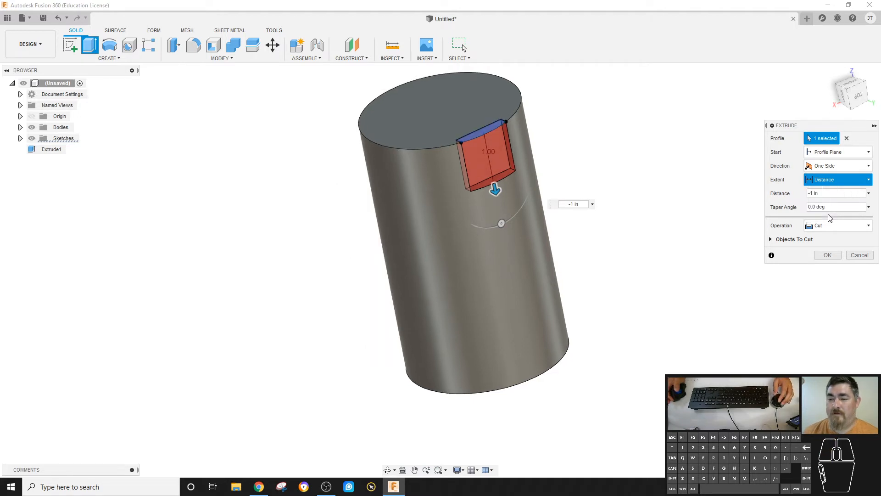
pyautogui.click(842, 182)
pyautogui.click(827, 193)
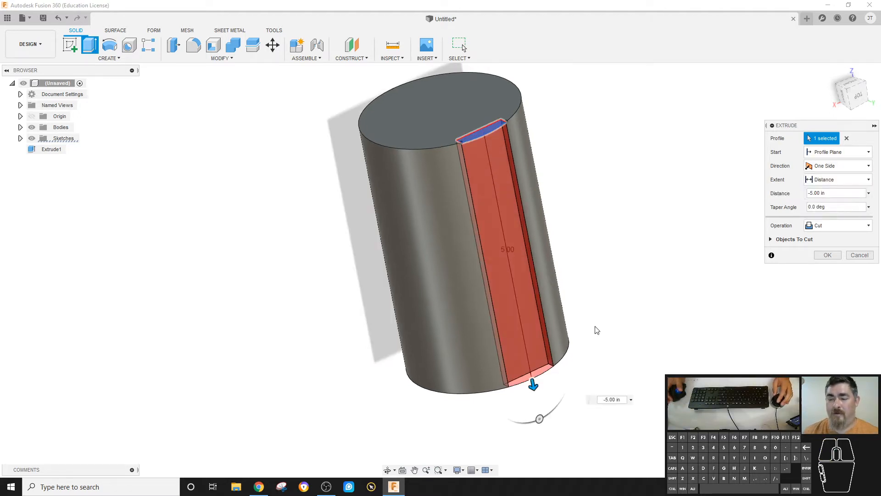
pyautogui.moveTo(532, 384); pyautogui.dragTo(505, 236)
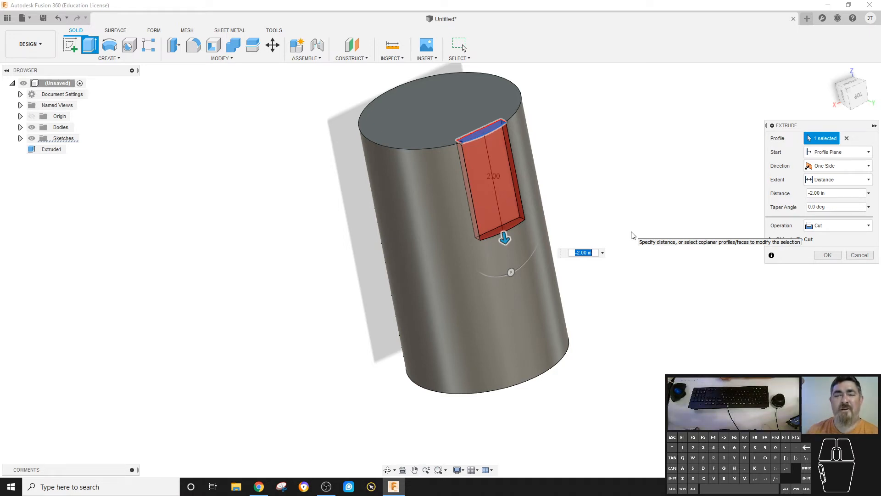
pyautogui.rightClick(632, 234)
pyautogui.click(638, 155)
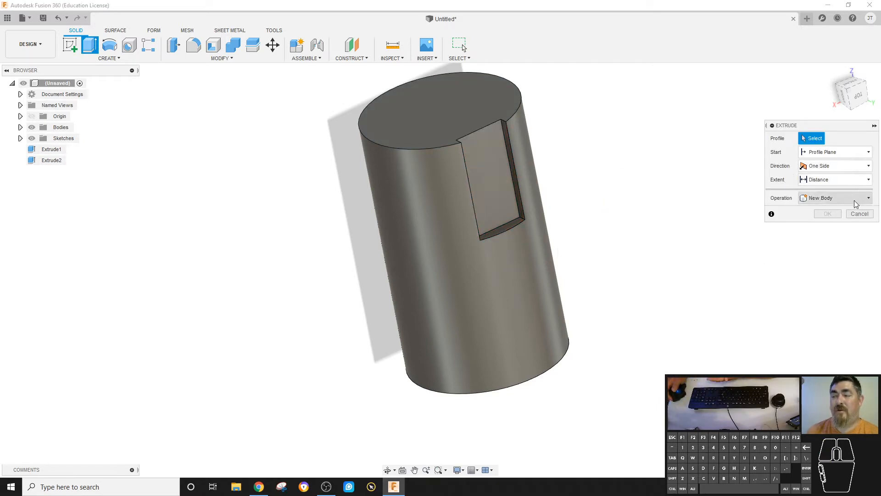
pyautogui.click(854, 214)
# - Start a sketch on the vertical origin plane through the cylinder's axis and project the cylinder's end-face edge into it
pyautogui.keyDown('shift'); pyautogui.moveTo(683, 158); pyautogui.dragTo(436, 186, button='middle'); pyautogui.keyUp('shift')
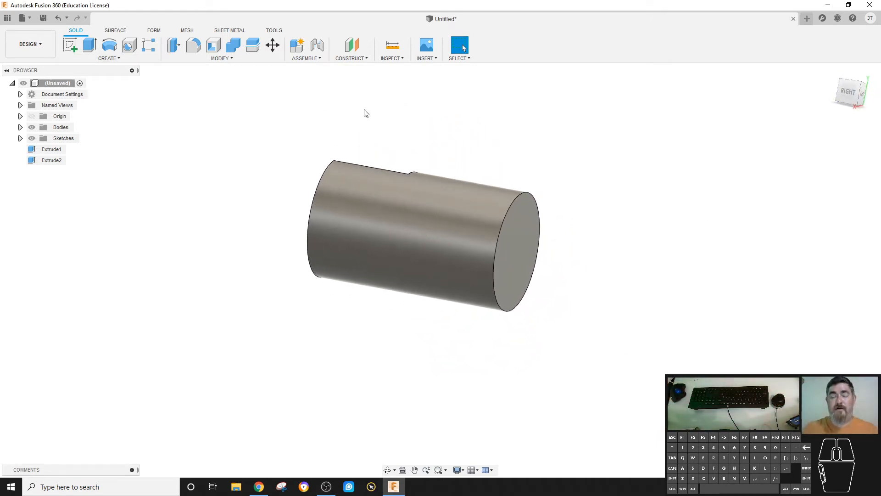
pyautogui.click(73, 45)
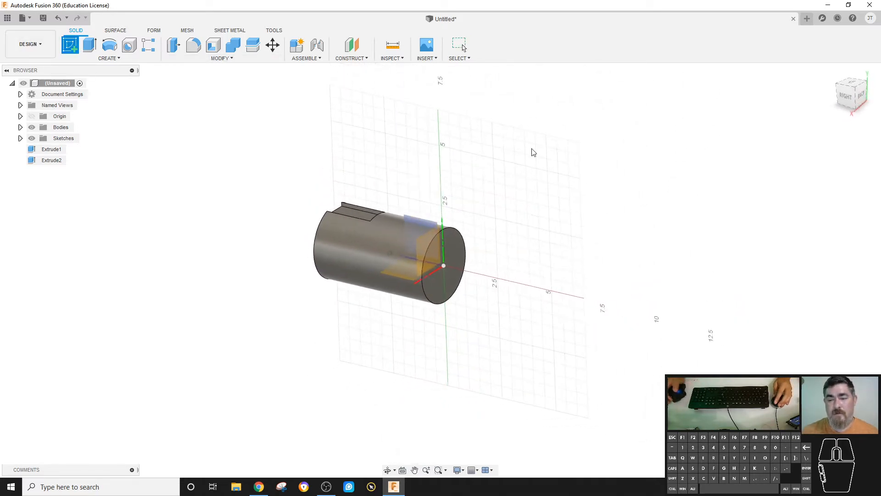
pyautogui.click(458, 223)
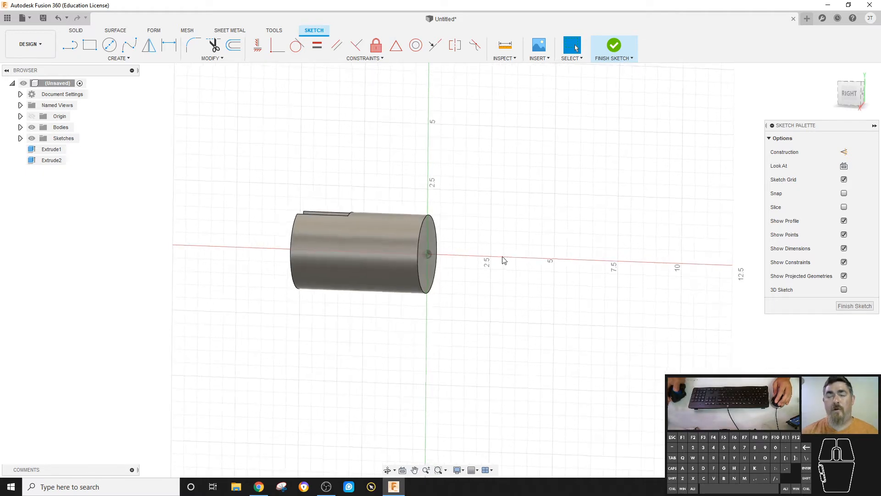
pyautogui.scroll(-1, 475, 208)
pyautogui.scroll(-1, 474, 208)
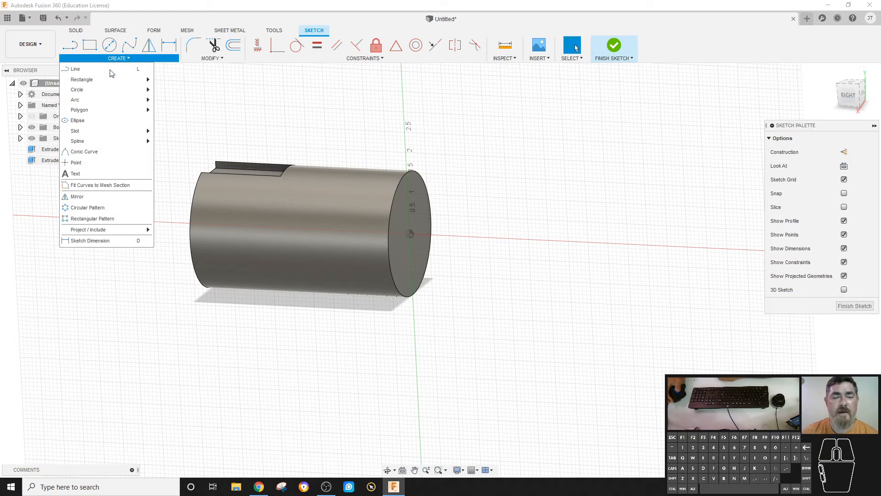
pyautogui.moveTo(110, 232)
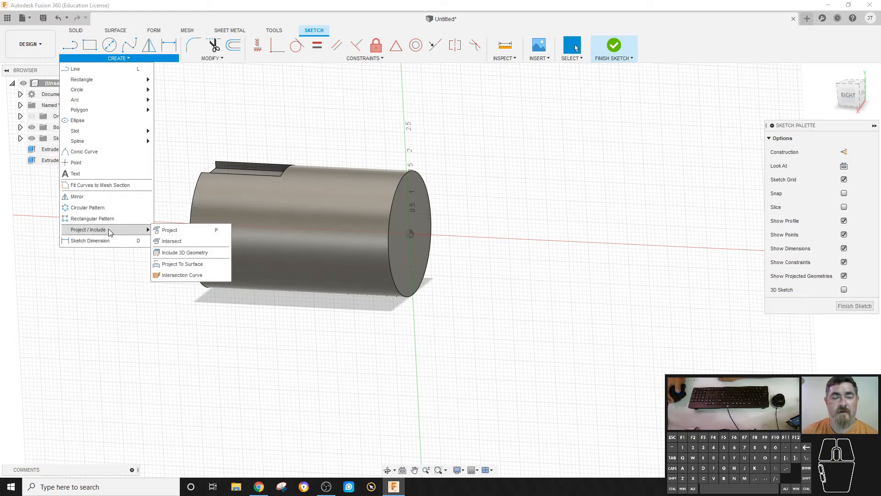
pyautogui.click(183, 230)
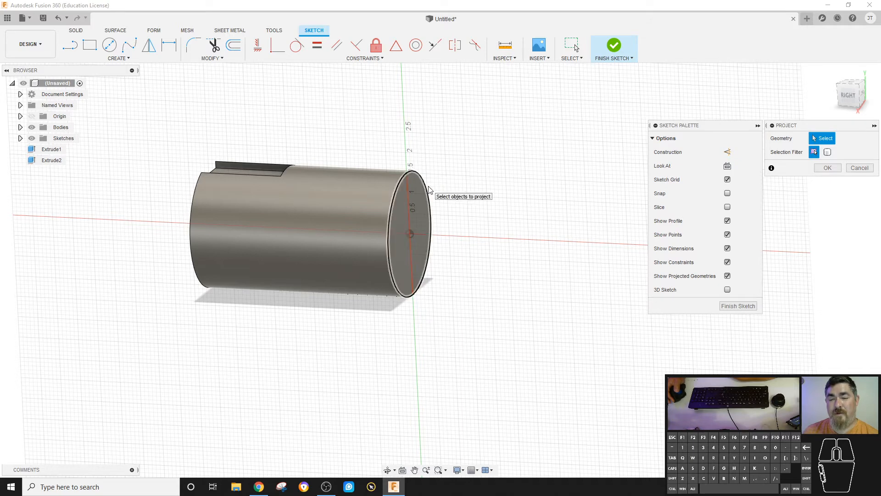
pyautogui.click(428, 190)
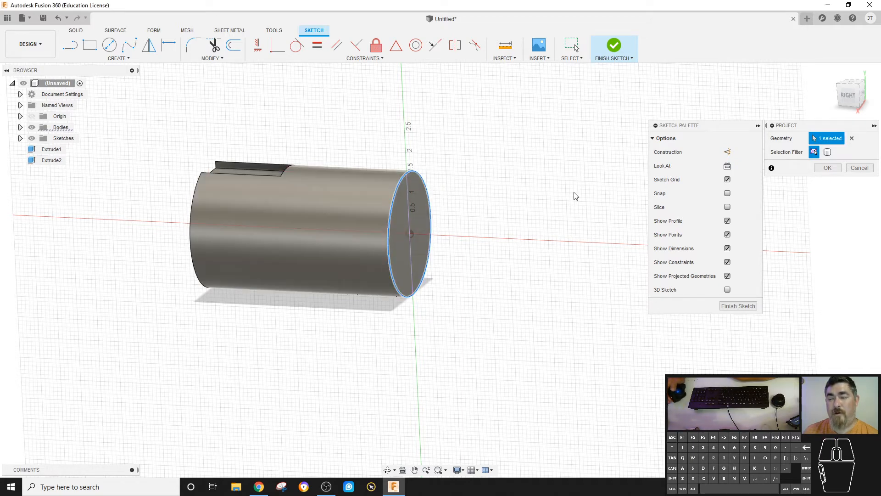
pyautogui.click(827, 167)
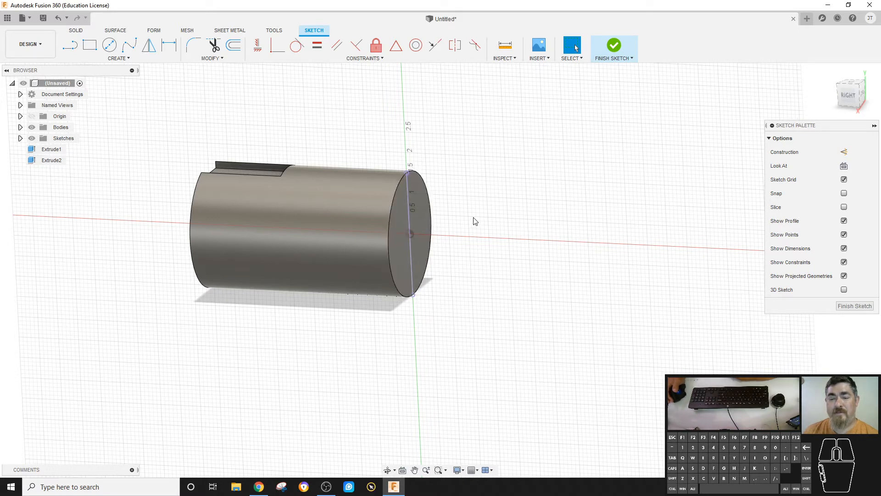
pyautogui.scroll(2, 417, 186)
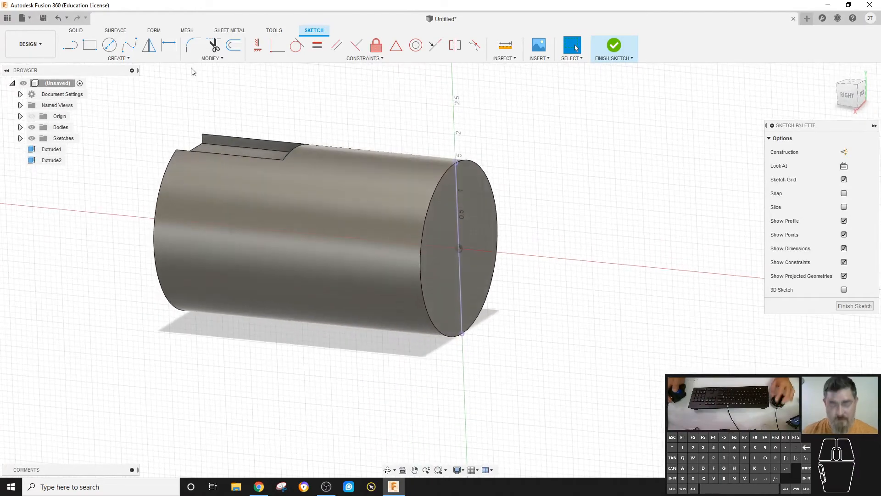
pyautogui.press('p')
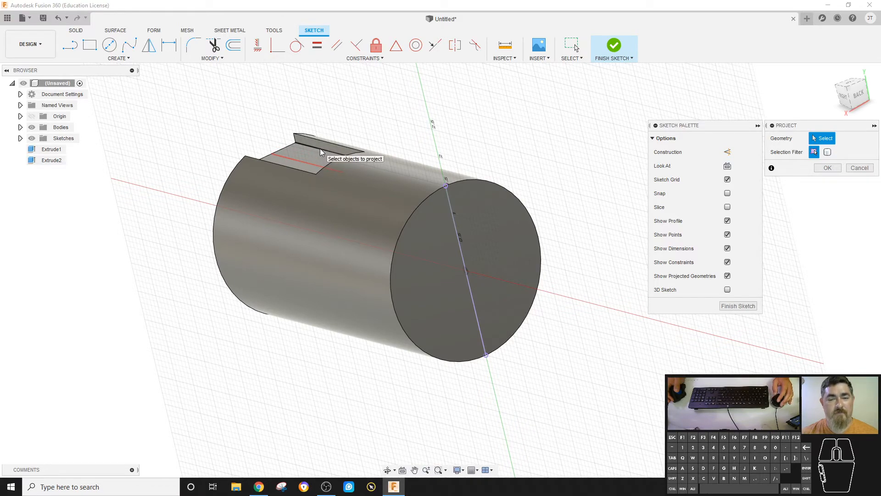
pyautogui.scroll(1, 293, 142)
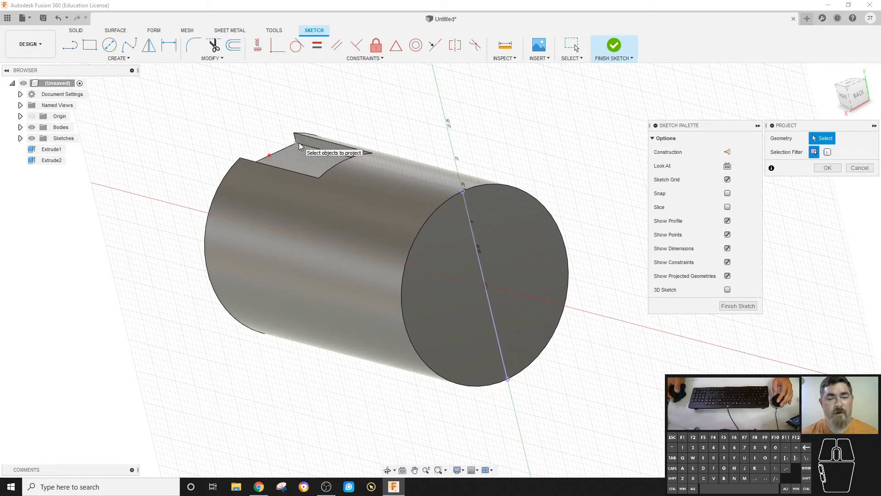
pyautogui.moveTo(298, 142)
pyautogui.keyDown('shift'); pyautogui.mouseDown(button='middle')
pyautogui.moveTo(470, 117)
pyautogui.moveTo(507, 137)
pyautogui.moveTo(557, 134)
pyautogui.mouseUp(button='middle'); pyautogui.keyUp('shift')
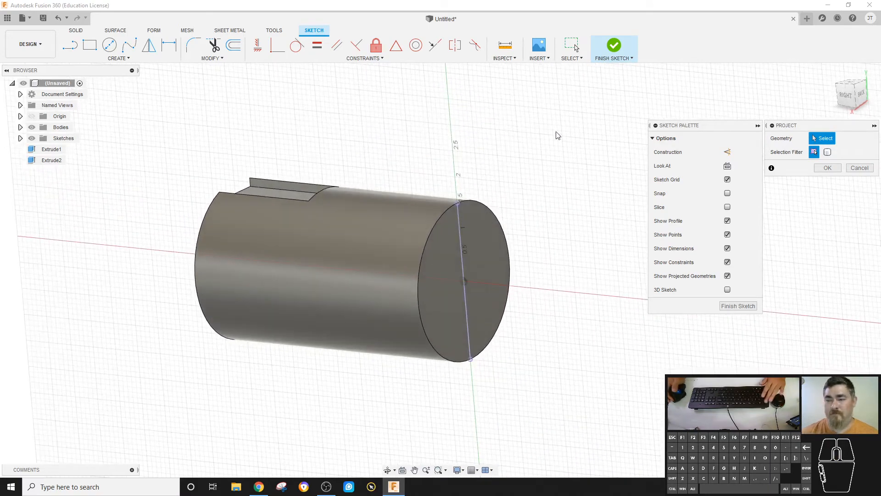
pyautogui.press('Escape')
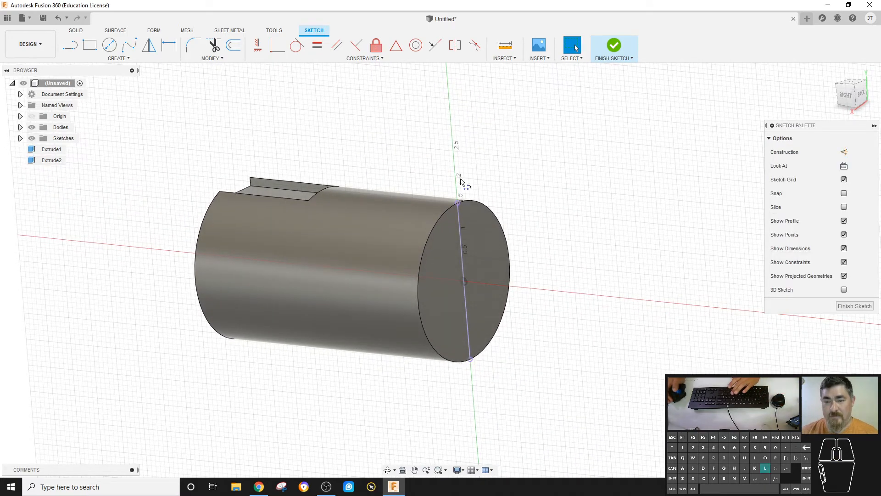
# - Draw a closed line outline beside the cylinder with a V-shaped notch in its top edge
pyautogui.press('l')
pyautogui.click(459, 202)
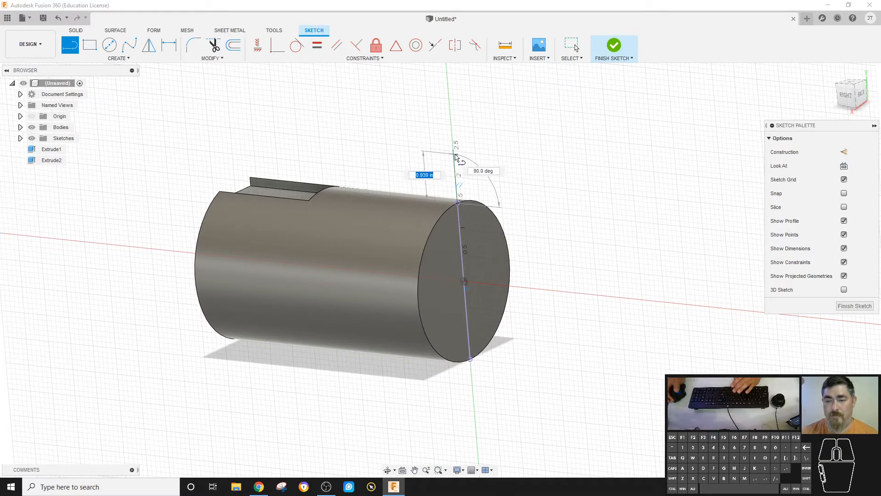
pyautogui.click(454, 159)
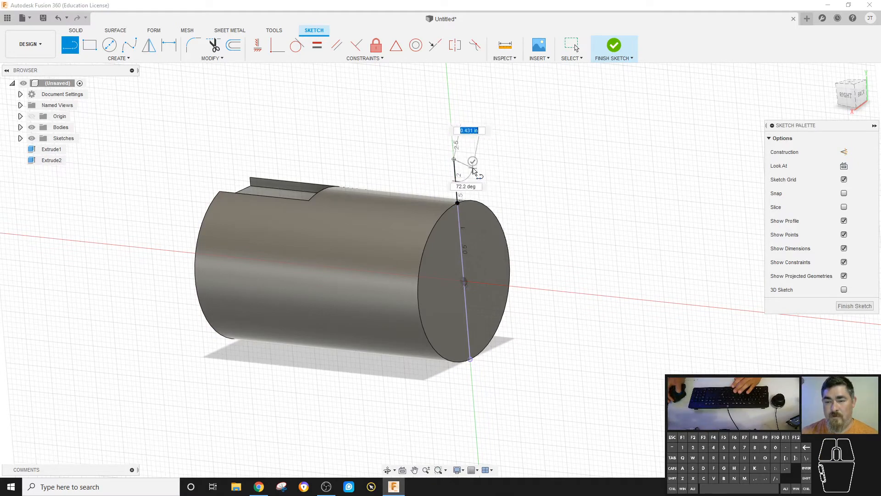
pyautogui.click(485, 162)
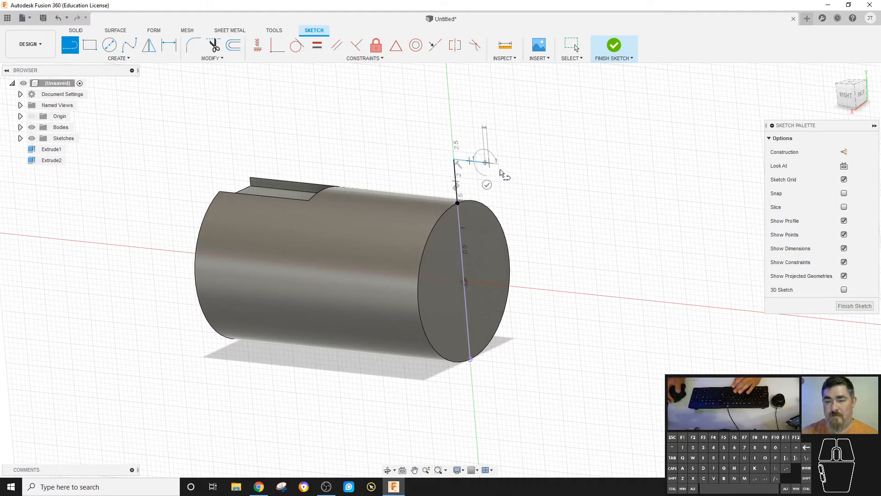
pyautogui.click(573, 253)
pyautogui.click(634, 178)
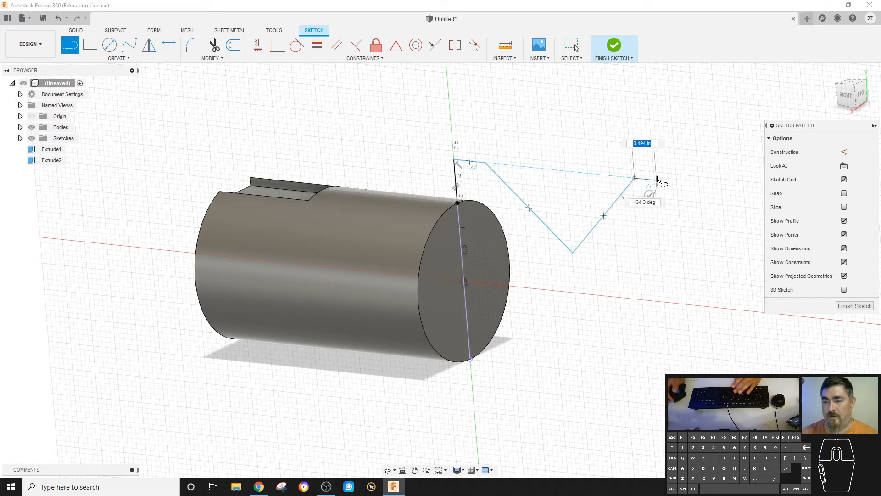
pyautogui.click(666, 181)
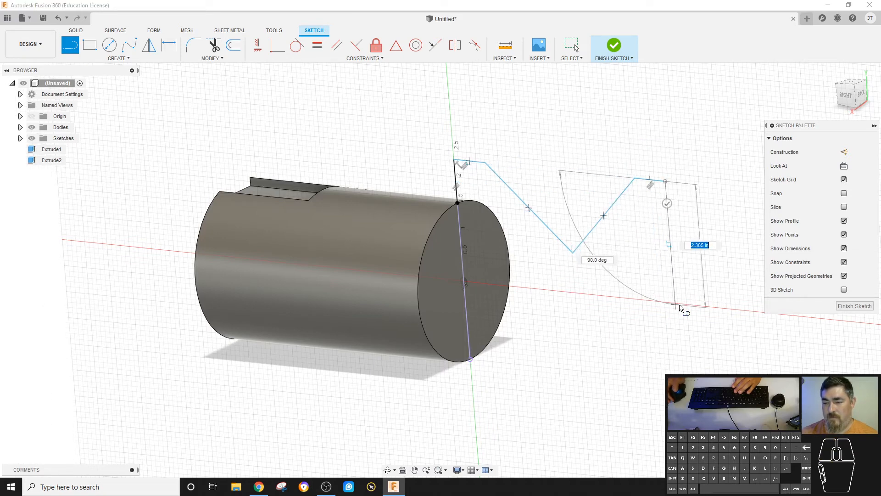
pyautogui.click(677, 304)
pyautogui.click(463, 282)
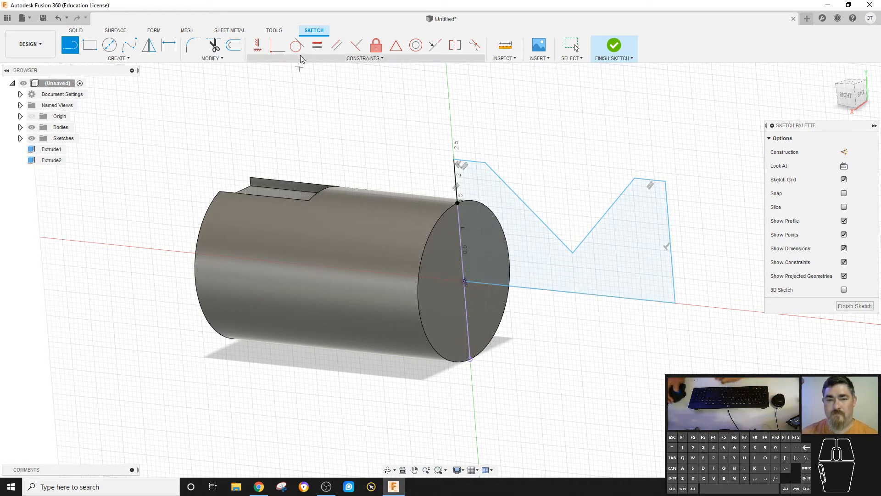
# - Constrain the outline's bottom line to be horizontal
pyautogui.click(258, 44)
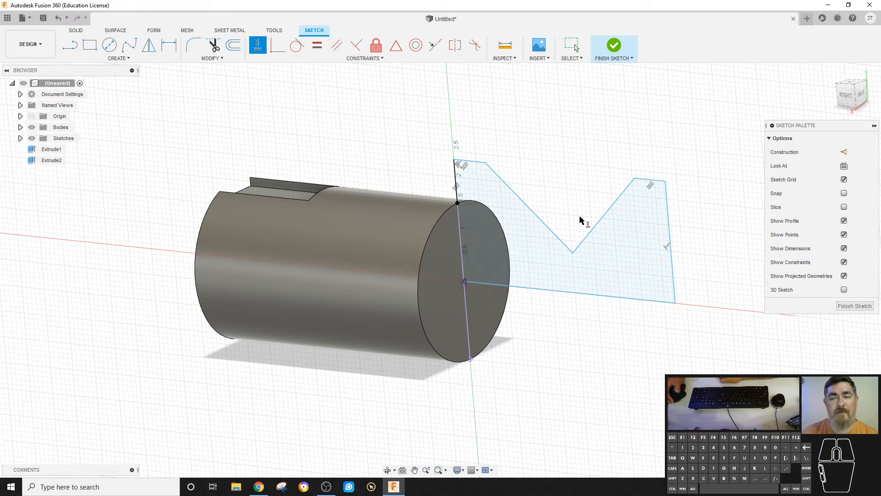
pyautogui.click(615, 297)
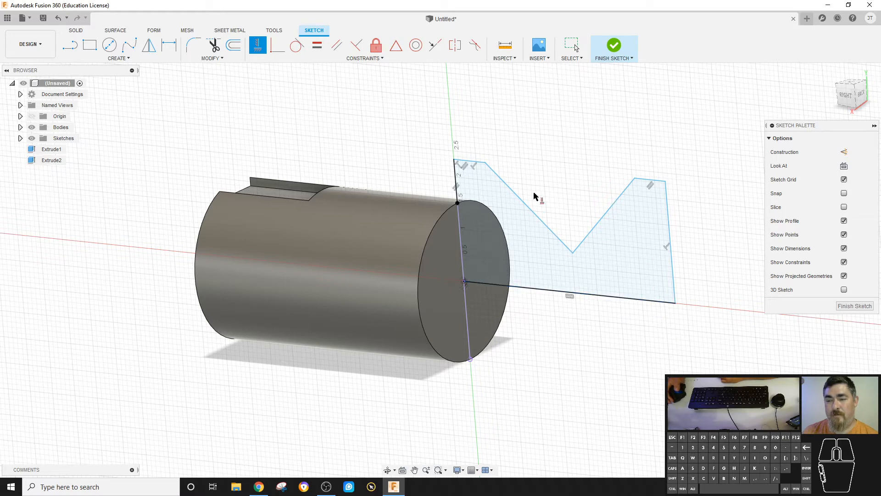
pyautogui.press('Escape')
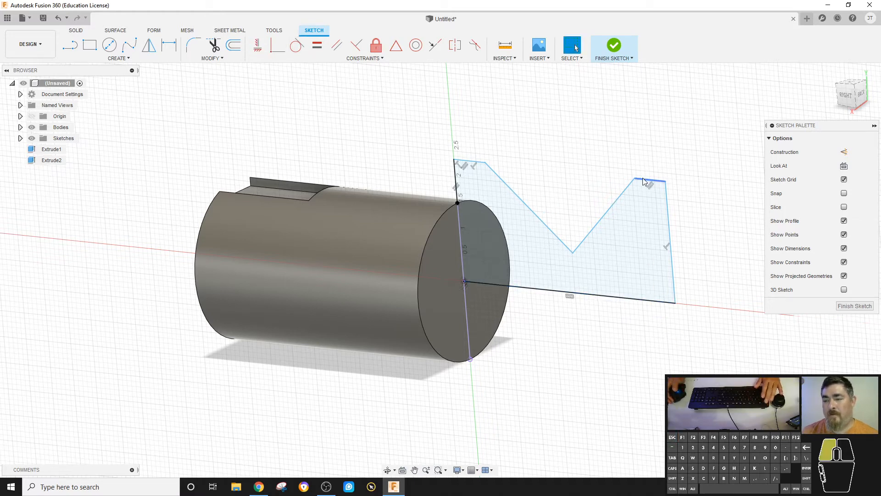
# - Make the outline's two top segments collinear
pyautogui.moveTo(638, 180)
pyautogui.mouseDown()
pyautogui.moveTo(646, 152)
pyautogui.moveTo(645, 195)
pyautogui.moveTo(635, 191)
pyautogui.moveTo(649, 153)
pyautogui.moveTo(643, 169)
pyautogui.mouseUp()
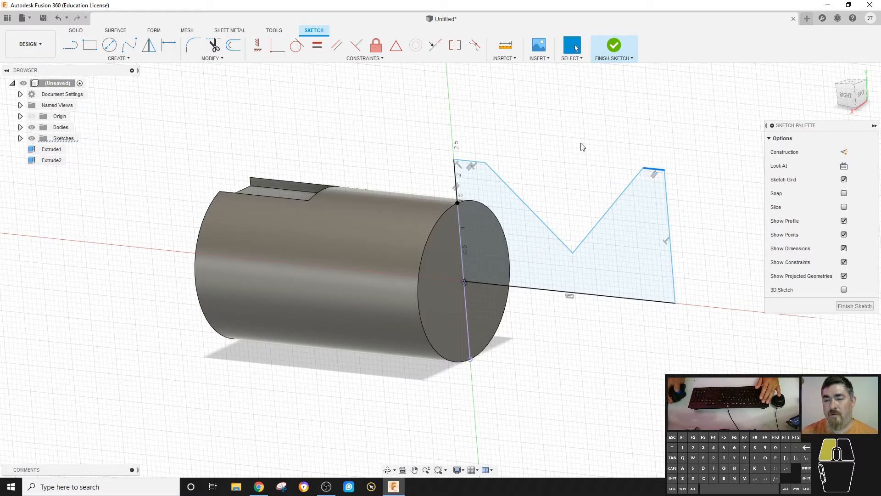
pyautogui.click(435, 47)
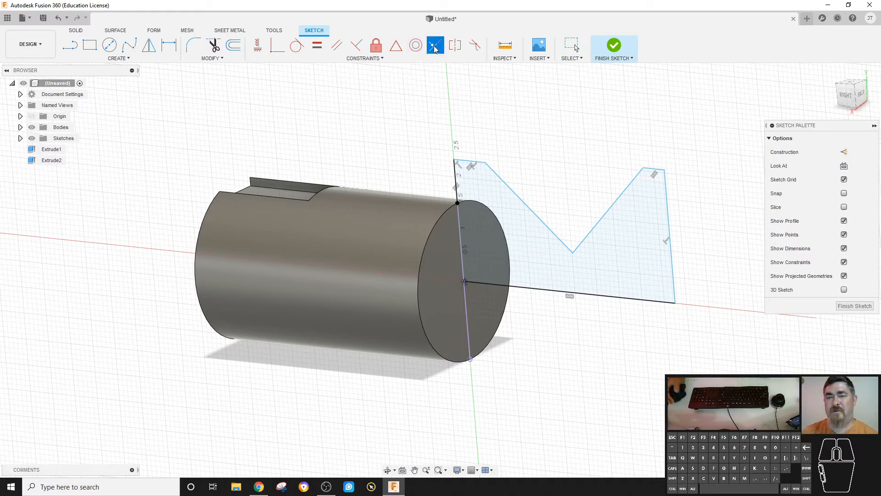
pyautogui.click(649, 169)
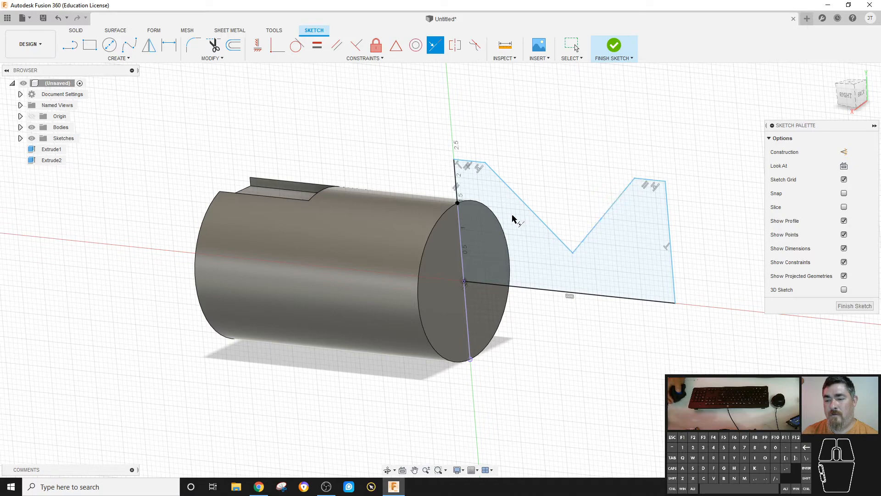
pyautogui.press('Escape')
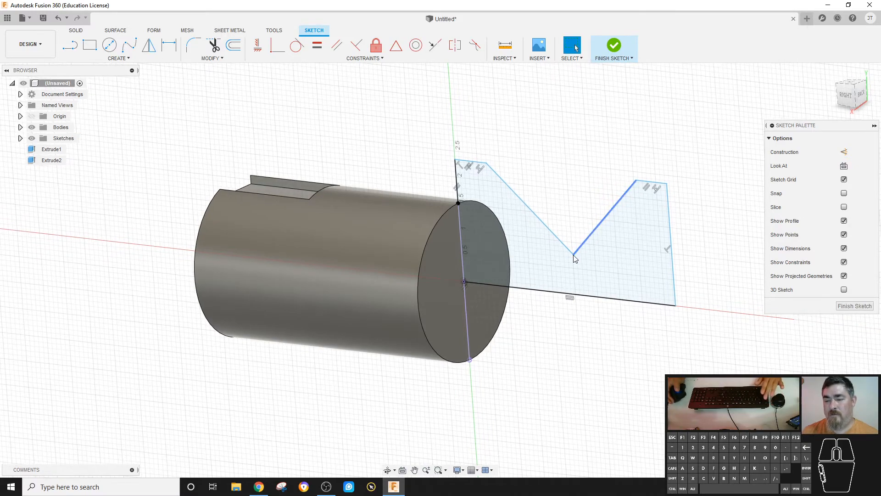
# - Make the two slanted notch lines equal and the two top segments equal in length
pyautogui.moveTo(574, 254)
pyautogui.mouseDown()
pyautogui.moveTo(586, 245)
pyautogui.moveTo(553, 245)
pyautogui.moveTo(570, 237)
pyautogui.mouseUp()
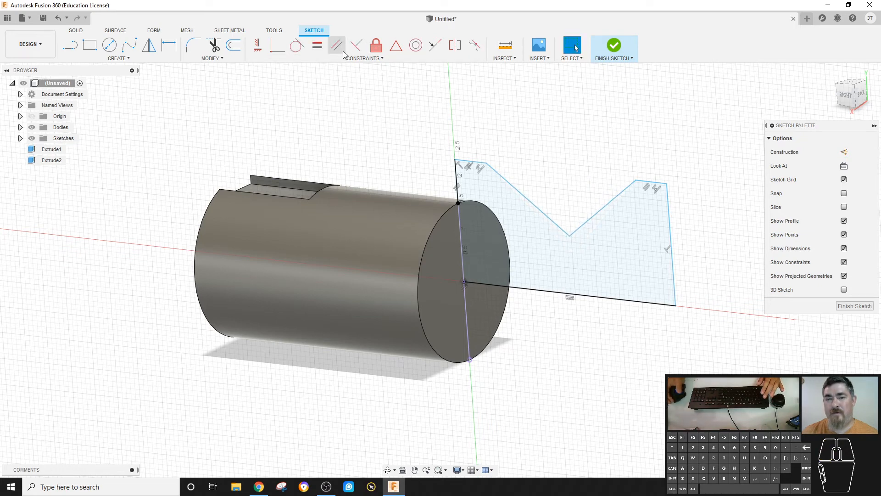
pyautogui.click(317, 45)
pyautogui.click(520, 195)
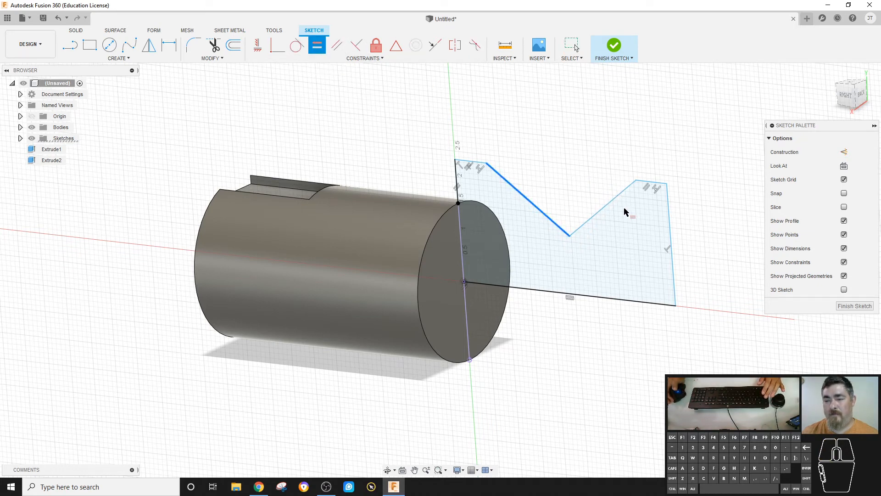
pyautogui.click(604, 212)
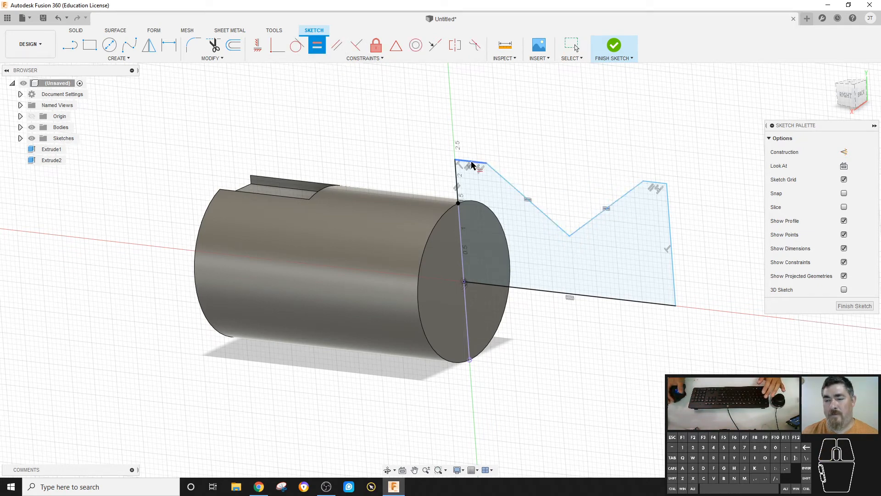
pyautogui.click(654, 182)
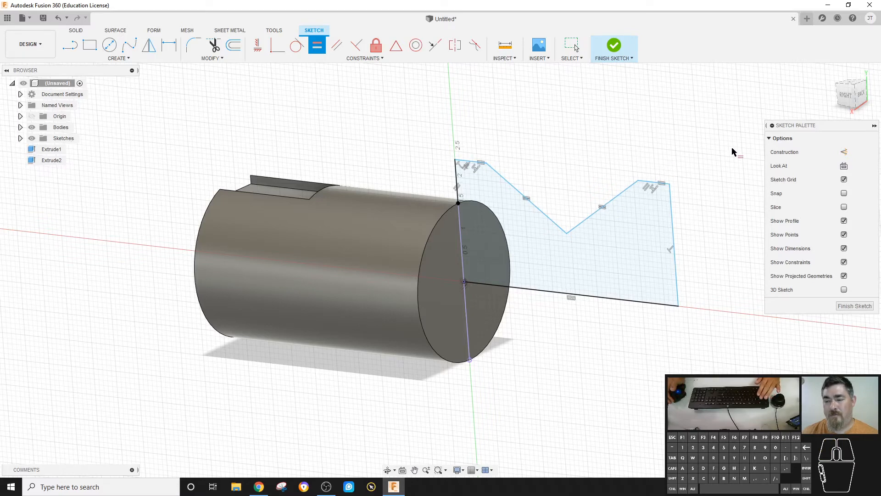
# - Raise the outline's right corner and dimension the height from its bottom line to the top-left segment as 2 in
pyautogui.press('Escape')
pyautogui.moveTo(661, 182)
pyautogui.mouseDown()
pyautogui.moveTo(655, 152)
pyautogui.moveTo(702, 178)
pyautogui.moveTo(580, 187)
pyautogui.moveTo(659, 134)
pyautogui.moveTo(753, 171)
pyautogui.moveTo(732, 187)
pyautogui.moveTo(671, 143)
pyautogui.moveTo(660, 148)
pyautogui.mouseUp()
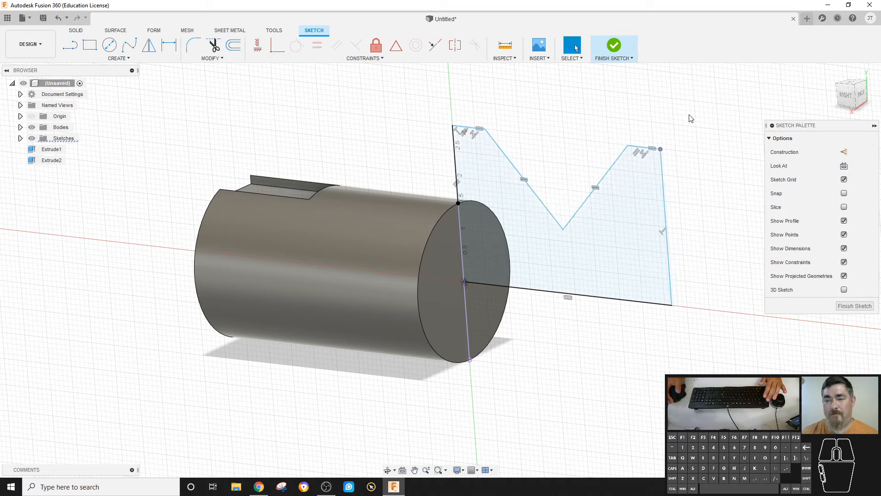
pyautogui.press('d')
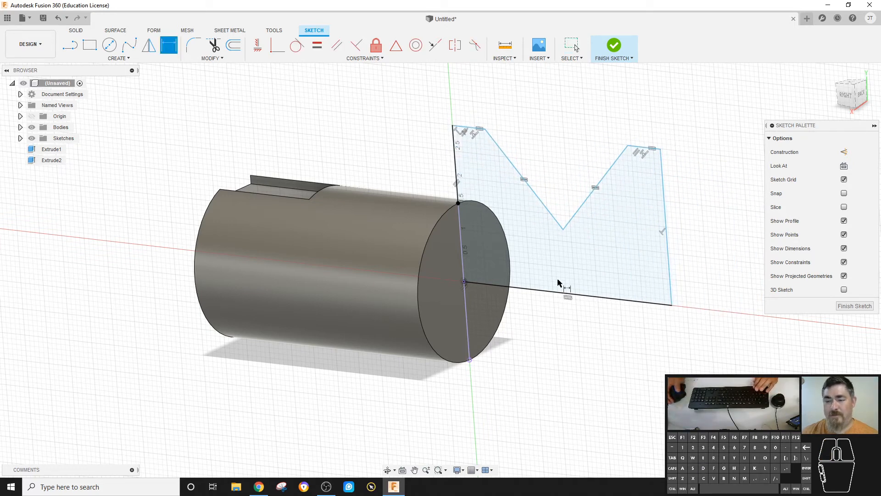
pyautogui.click(558, 292)
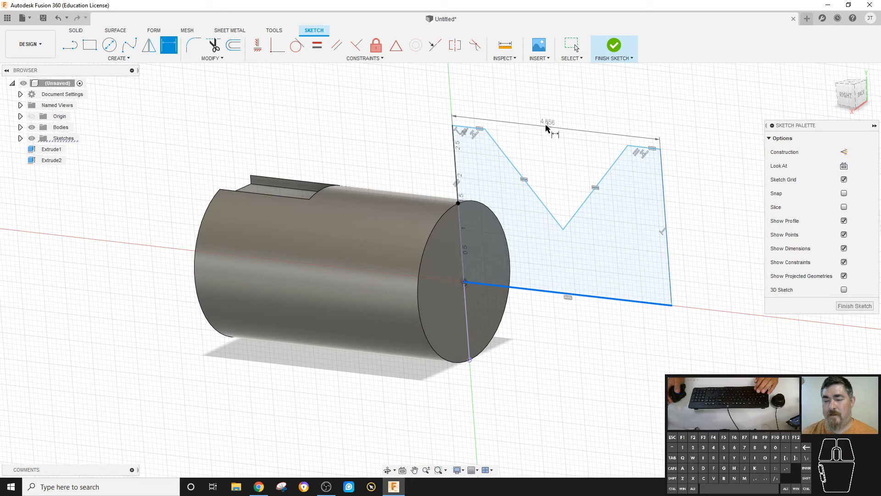
pyautogui.click(472, 130)
pyautogui.click(381, 133)
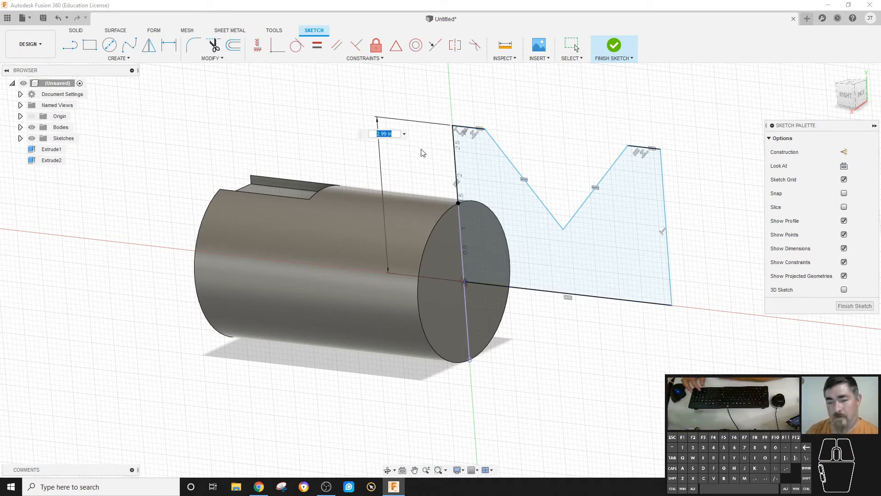
pyautogui.press('Return')
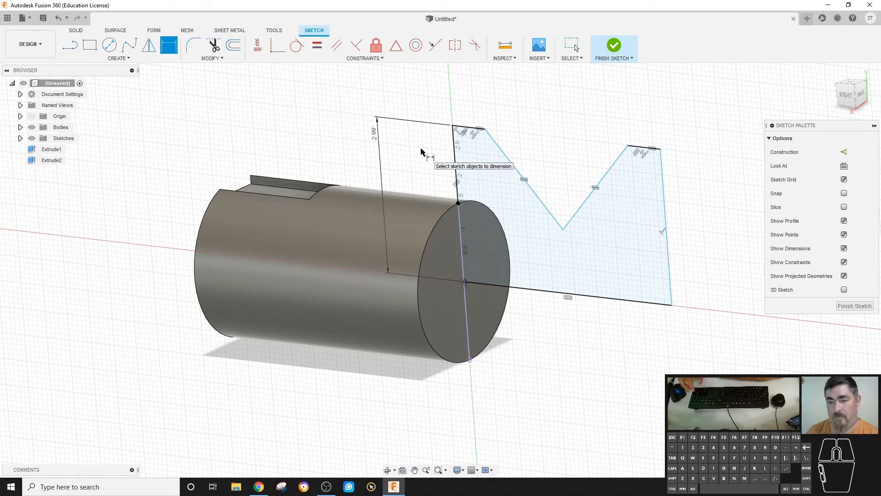
pyautogui.doubleClick(376, 134)
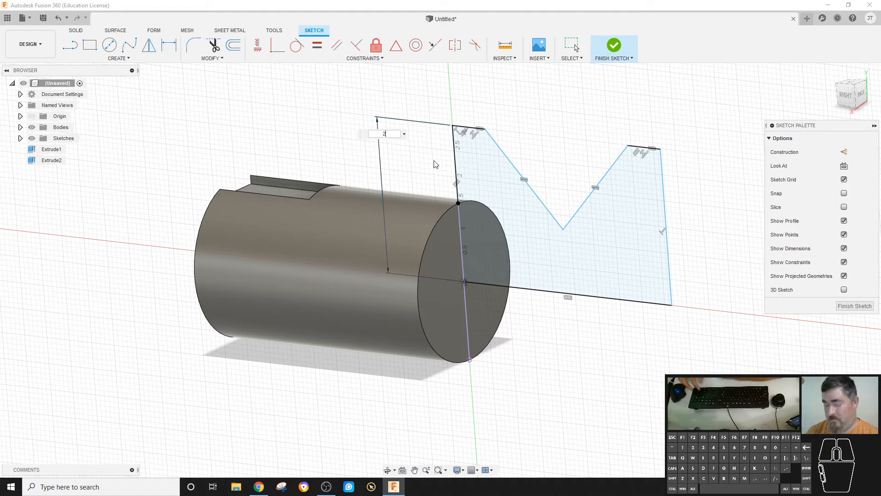
pyautogui.write('2')
pyautogui.press('Return')
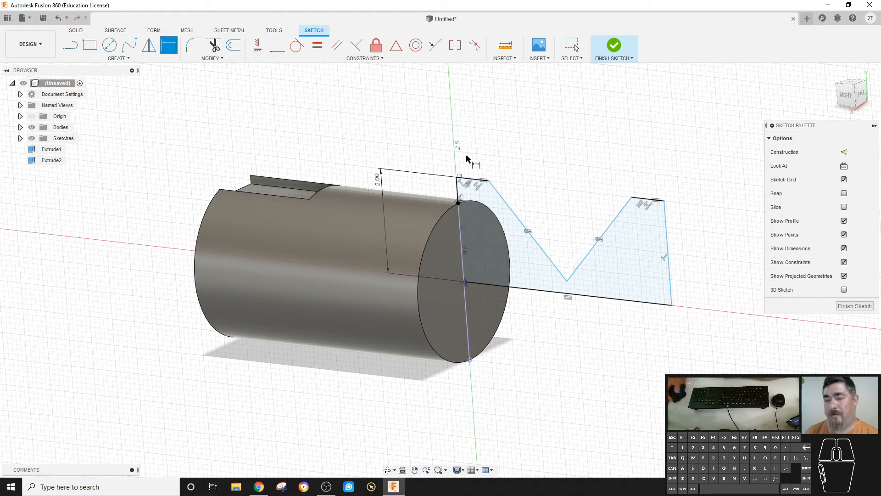
# - Dimension the length of the outline's short top-left segment as 0.25 in
pyautogui.click(476, 183)
pyautogui.click(481, 137)
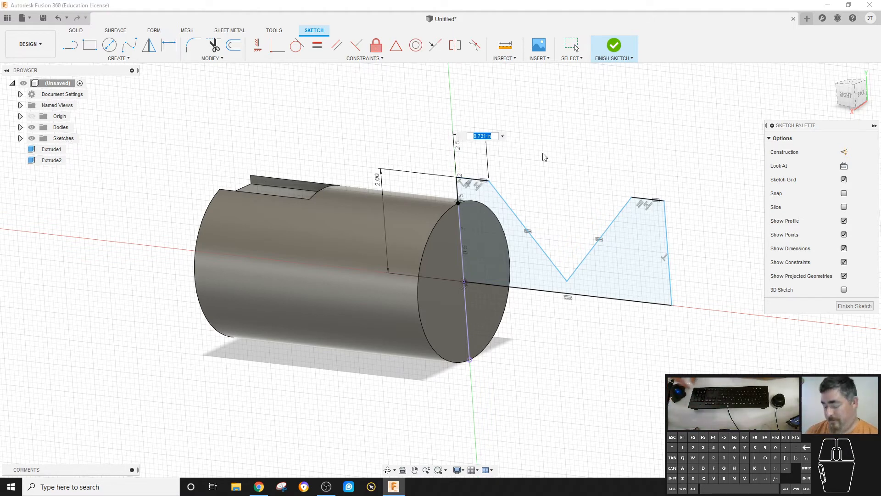
pyautogui.press('Return')
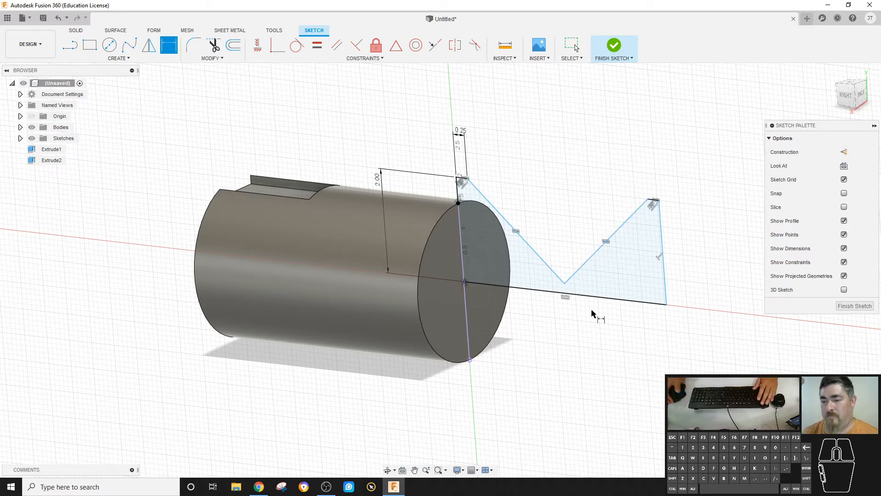
# - Shorten the outline by moving its right corner inward and dimension the angle between the notch's slanted lines as 160°
pyautogui.press('Escape')
pyautogui.moveTo(668, 308)
pyautogui.mouseDown()
pyautogui.moveTo(516, 294)
pyautogui.moveTo(640, 313)
pyautogui.moveTo(564, 281)
pyautogui.moveTo(615, 269)
pyautogui.moveTo(583, 256)
pyautogui.moveTo(592, 259)
pyautogui.mouseUp()
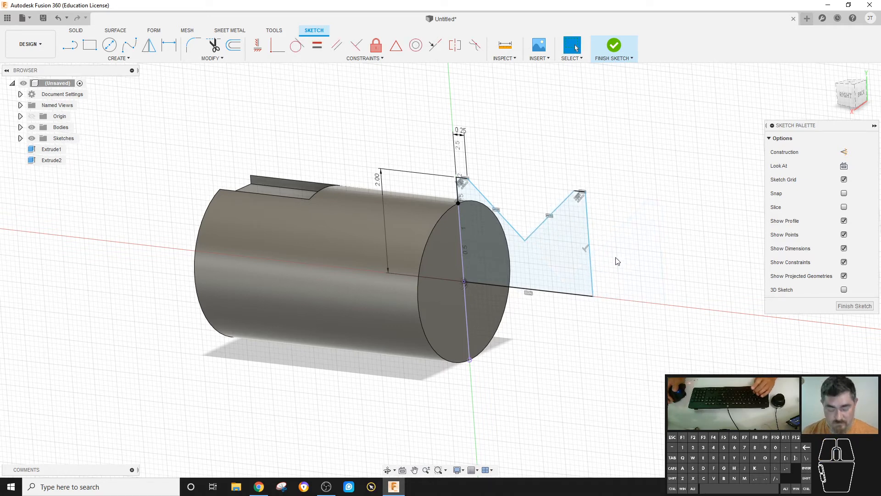
pyautogui.moveTo(525, 242); pyautogui.dragTo(524, 165)
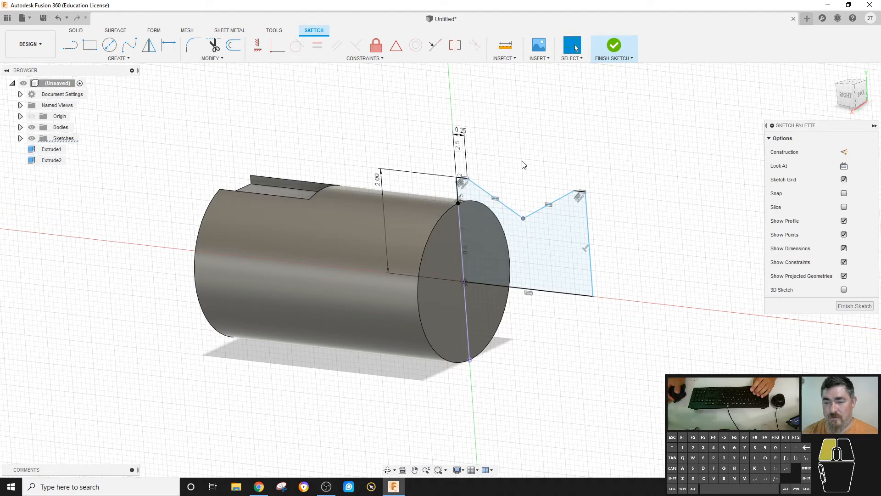
pyautogui.click(515, 212)
pyautogui.click(542, 211)
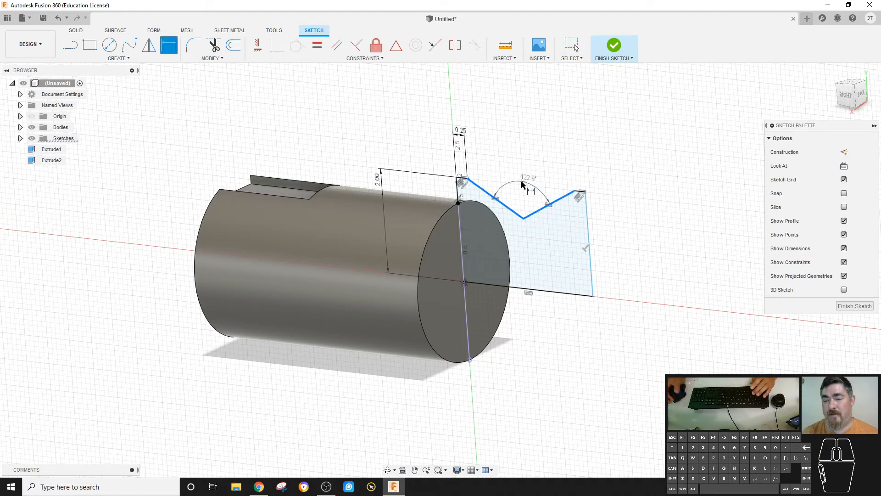
pyautogui.click(556, 198)
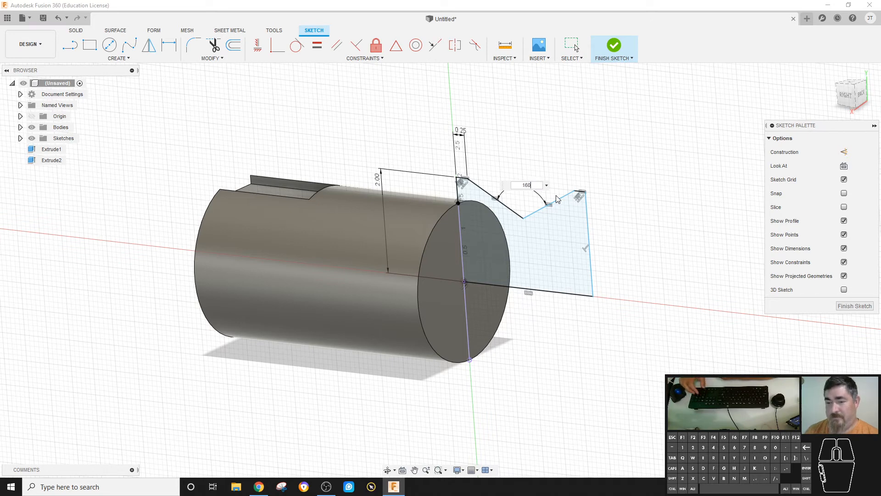
pyautogui.write('160')
pyautogui.press('Return')
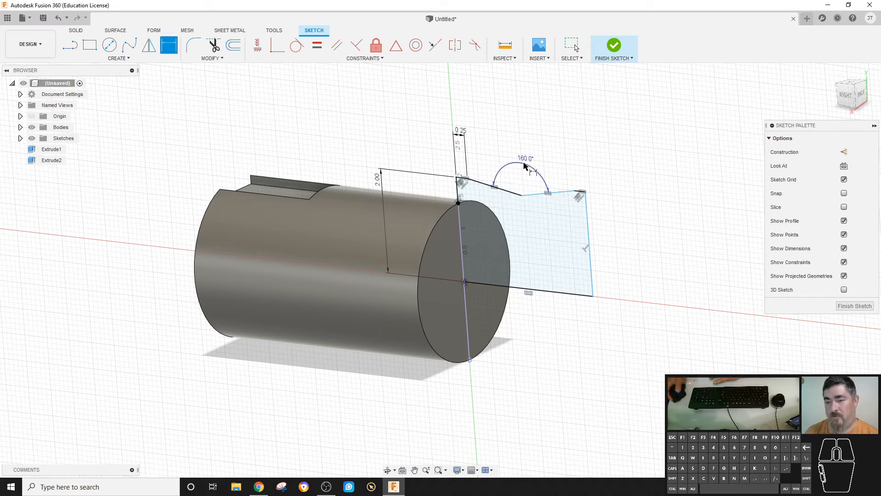
# - Change the notch angle dimension to 80°, then to 100°
pyautogui.doubleClick(526, 162)
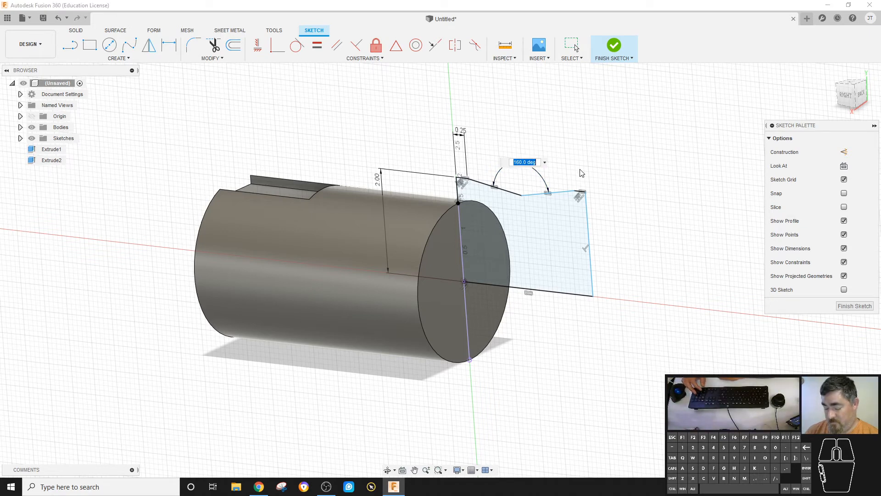
pyautogui.write('80')
pyautogui.press('Return')
pyautogui.press('d')
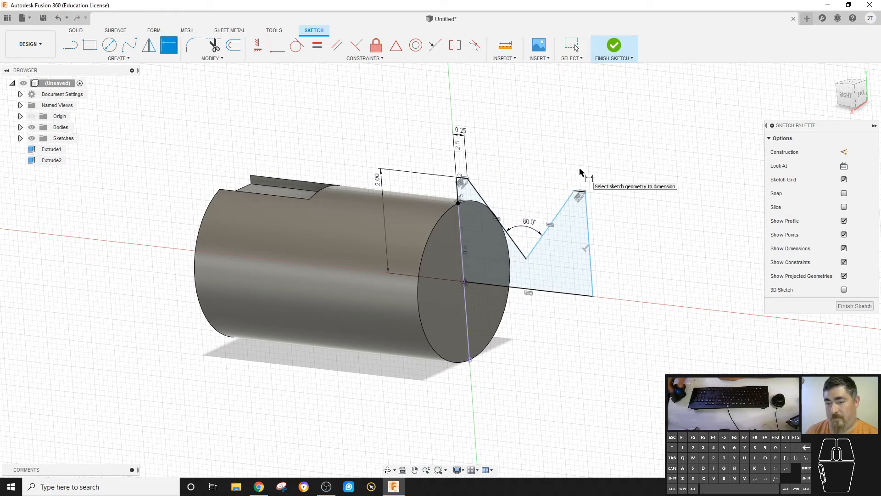
pyautogui.doubleClick(531, 224)
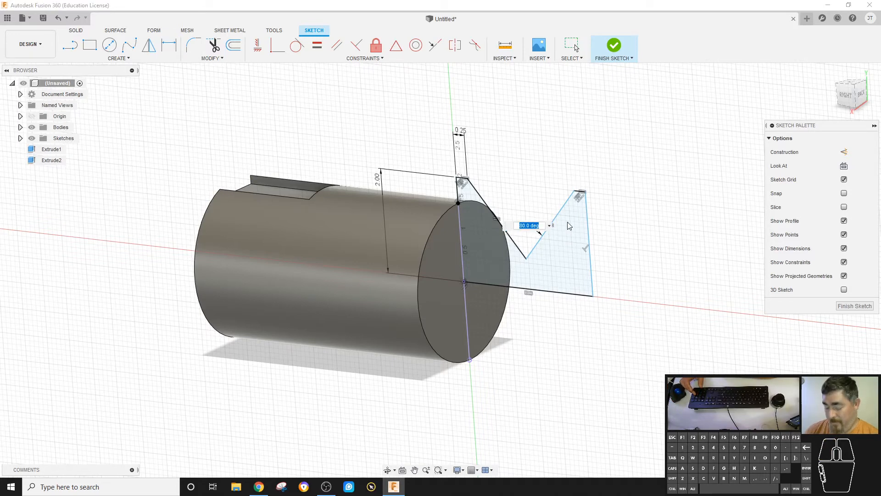
pyautogui.write('100')
pyautogui.press('Return')
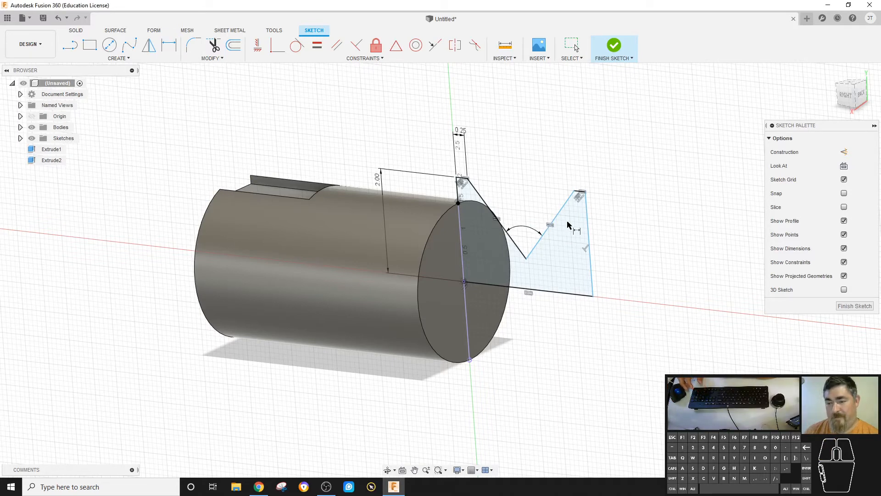
# - Dimension the distance from the cylinder's far end edge to the outline's right edge as 8 in
pyautogui.press('d')
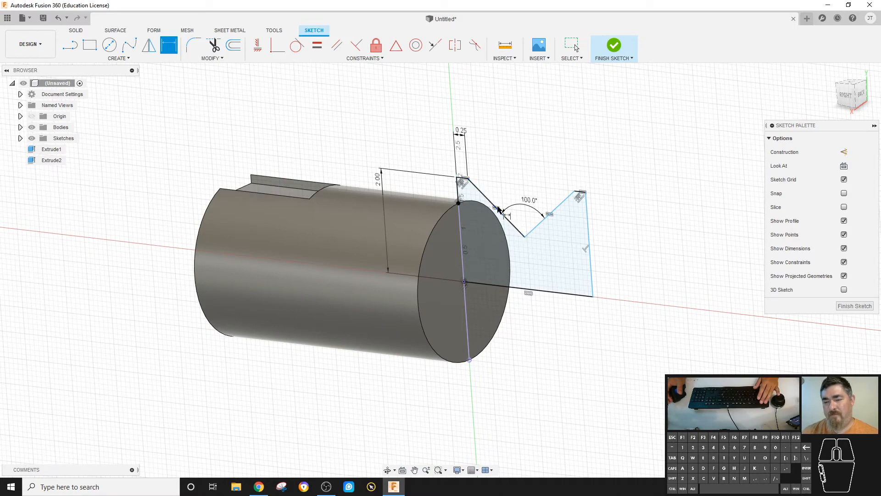
pyautogui.press('Escape')
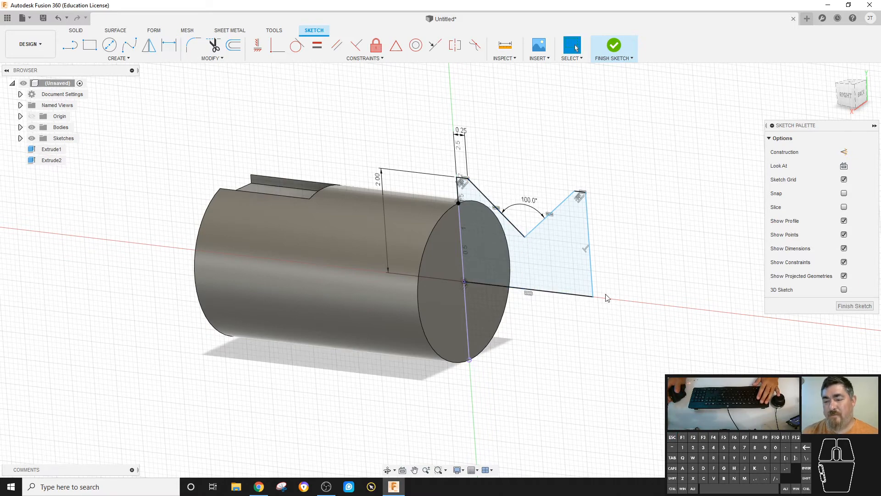
pyautogui.moveTo(593, 288)
pyautogui.mouseDown()
pyautogui.moveTo(675, 284)
pyautogui.moveTo(604, 285)
pyautogui.moveTo(538, 264)
pyautogui.moveTo(726, 288)
pyautogui.moveTo(519, 257)
pyautogui.moveTo(722, 279)
pyautogui.moveTo(595, 277)
pyautogui.mouseUp()
pyautogui.click(690, 288)
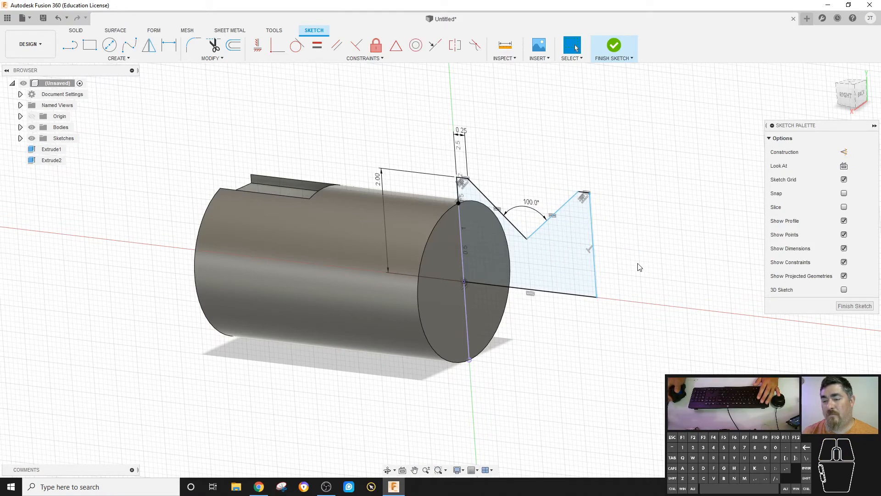
pyautogui.press('d')
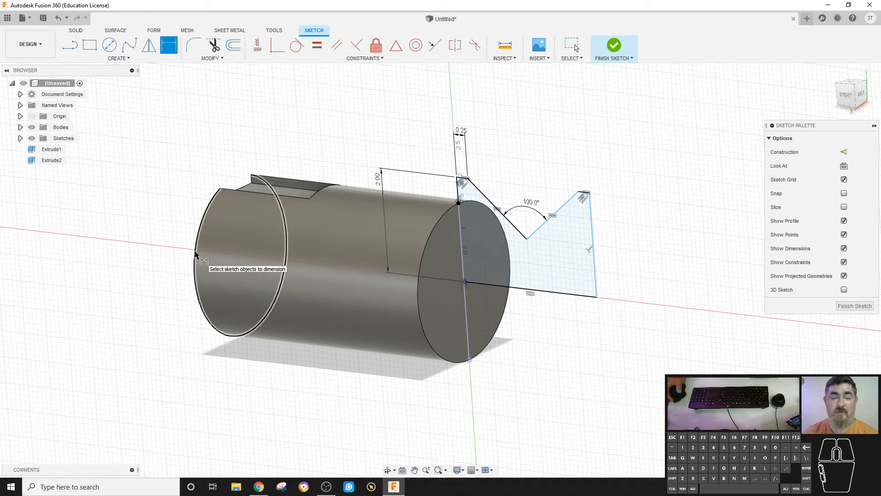
pyautogui.click(208, 231)
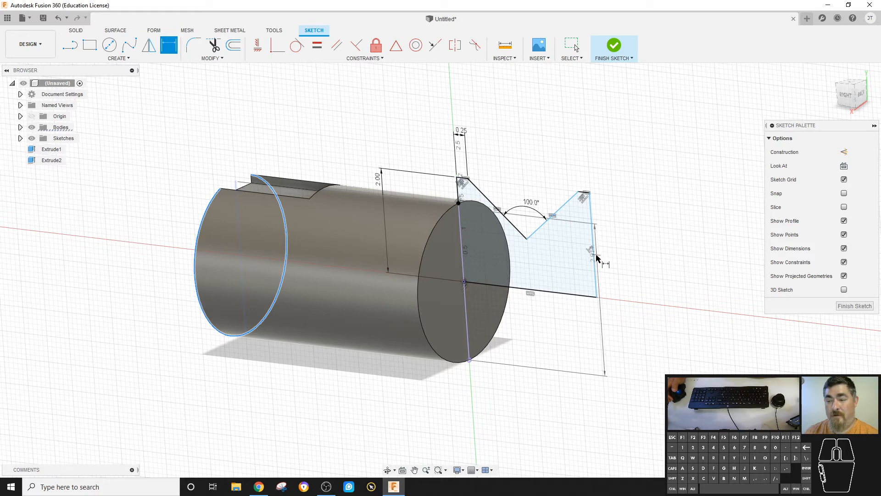
pyautogui.click(596, 258)
pyautogui.click(430, 408)
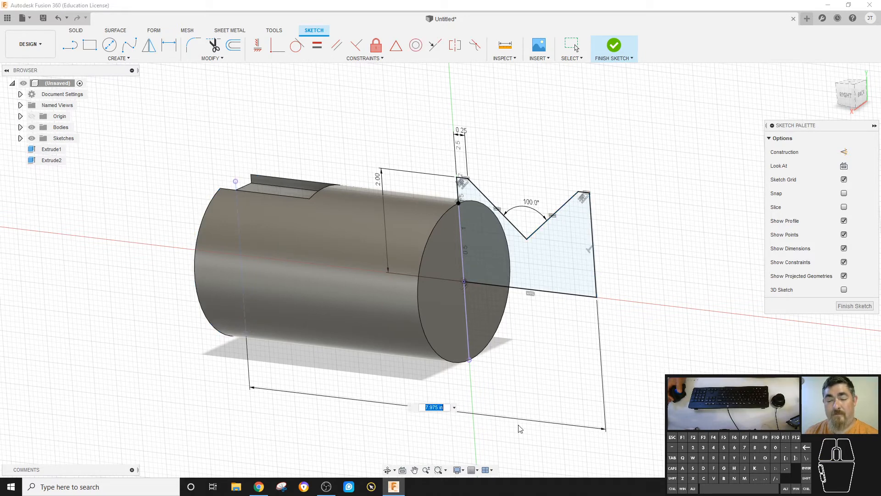
pyautogui.write('8')
pyautogui.press('Return')
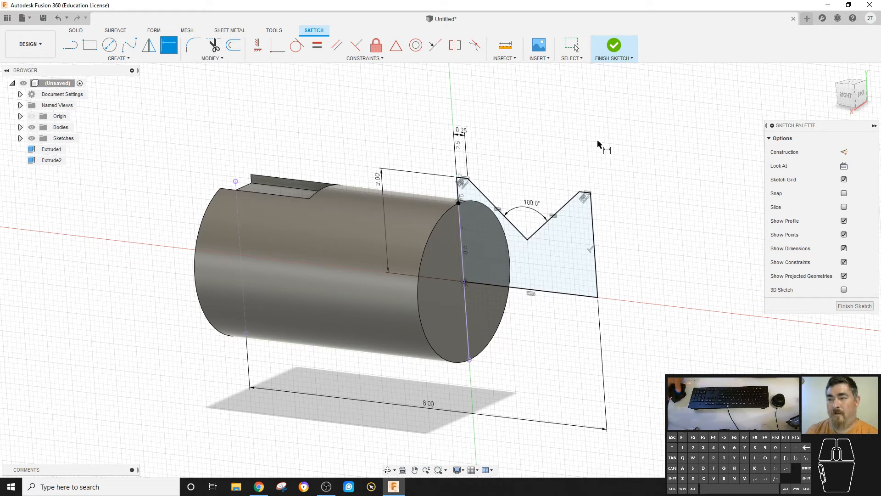
# - Finish the sketch and revolve the notched profile 360° around its bottom line, joining it to the cylinder
pyautogui.click(622, 46)
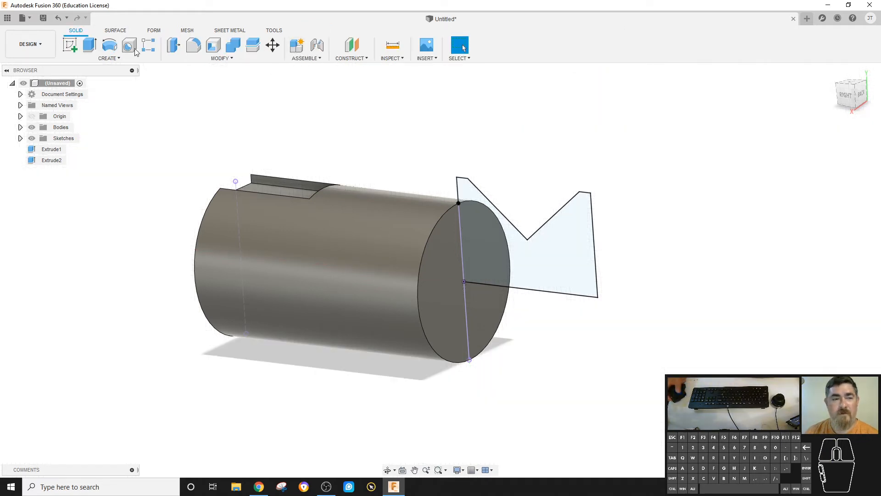
pyautogui.click(109, 45)
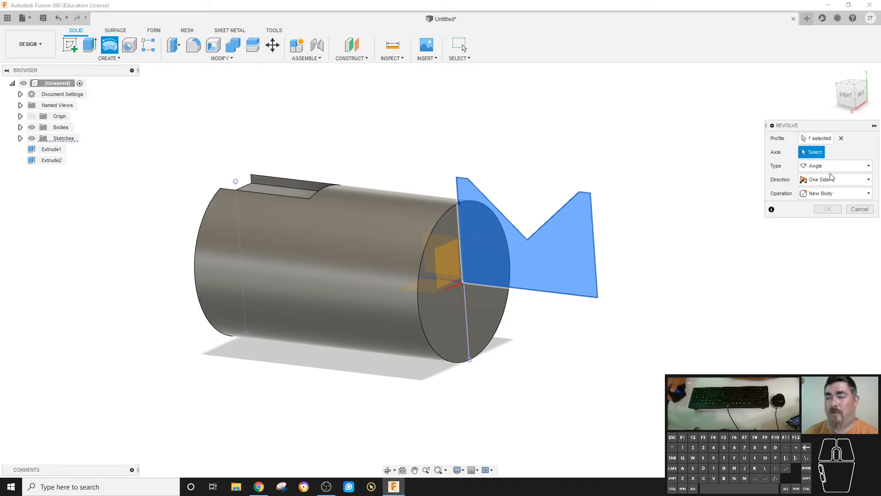
pyautogui.click(555, 294)
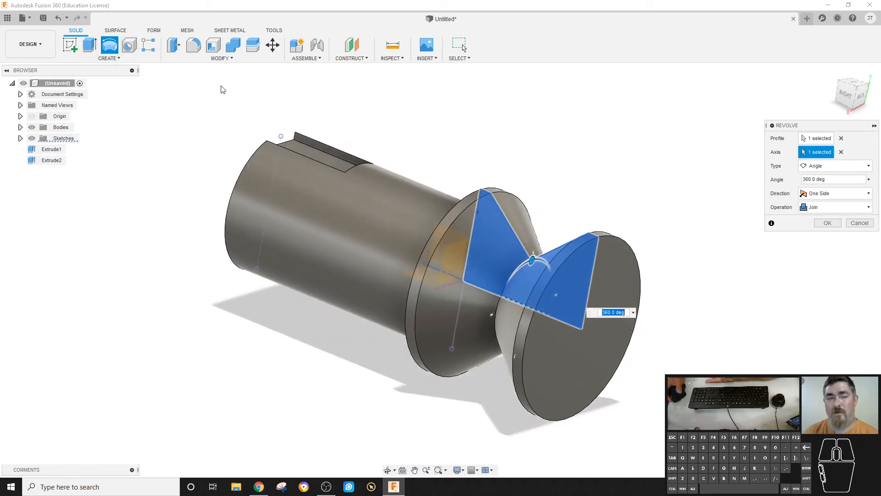
pyautogui.click(827, 223)
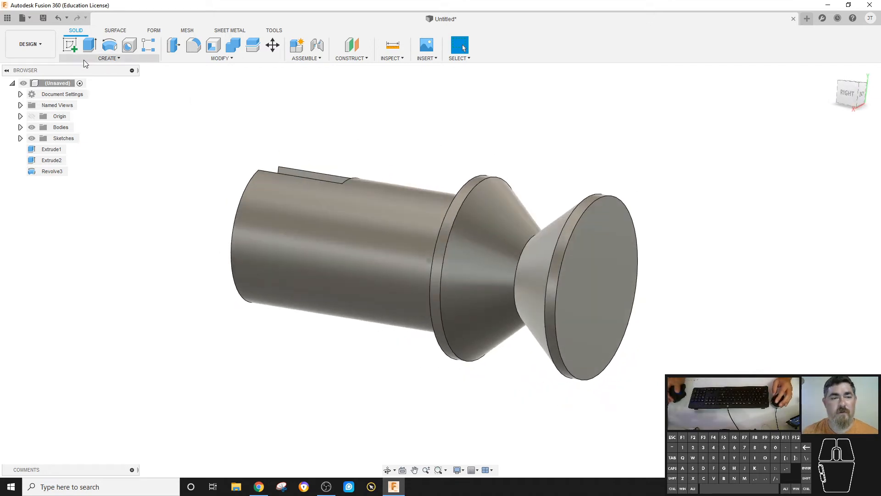
# - Start a new sketch on the vertical plane and draw a closed four-sided line outline above the body
pyautogui.click(108, 58)
pyautogui.click(112, 79)
pyautogui.click(476, 115)
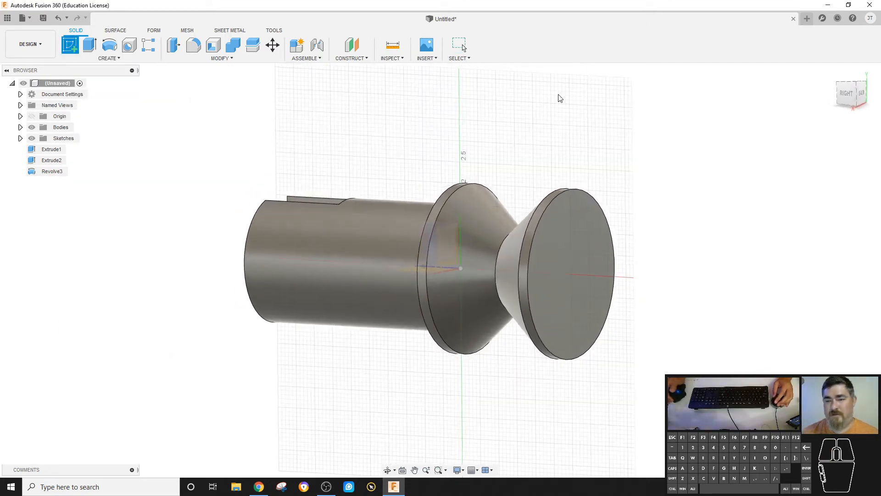
pyautogui.press('l')
pyautogui.click(550, 94)
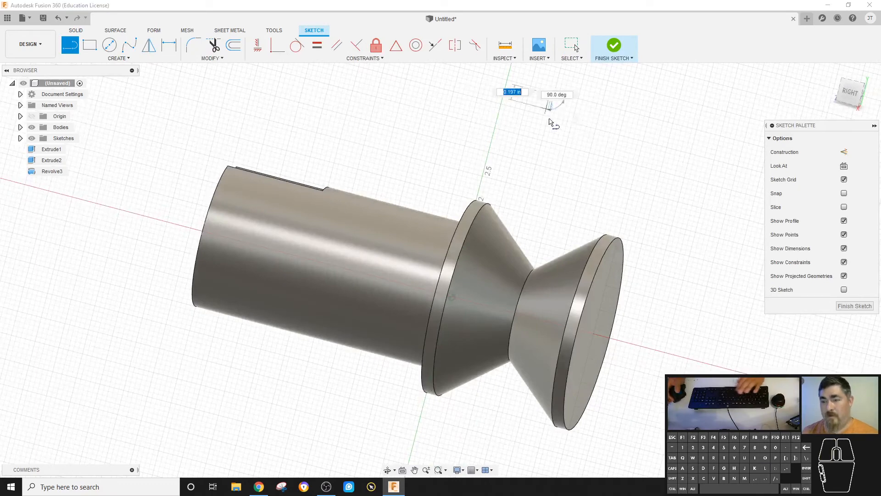
pyautogui.click(547, 137)
pyautogui.click(613, 149)
pyautogui.click(622, 112)
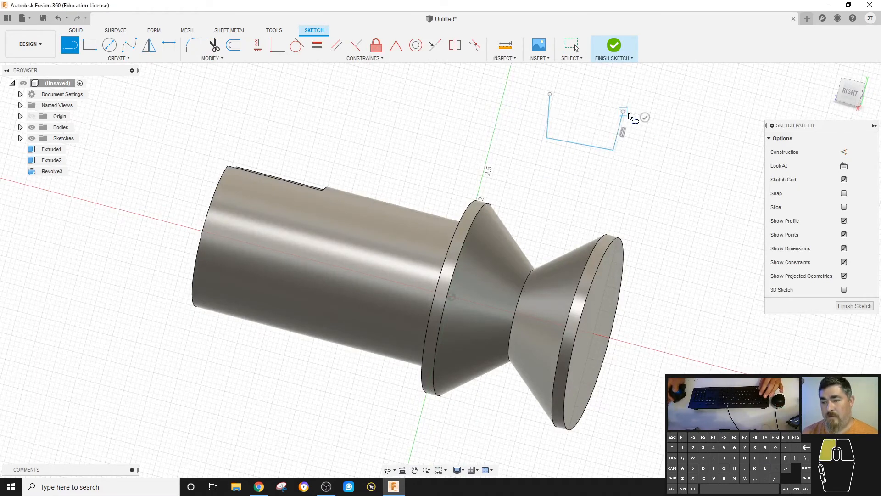
pyautogui.click(567, 81)
pyautogui.press('Escape')
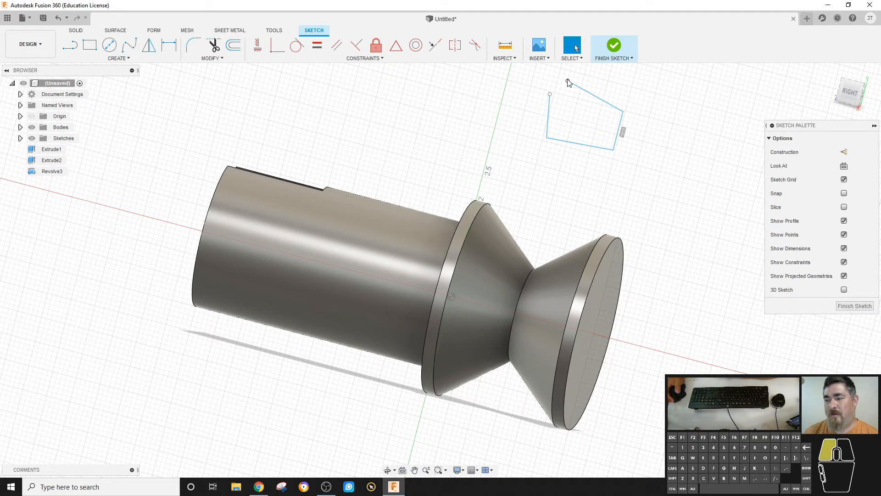
pyautogui.moveTo(568, 82); pyautogui.dragTo(552, 97)
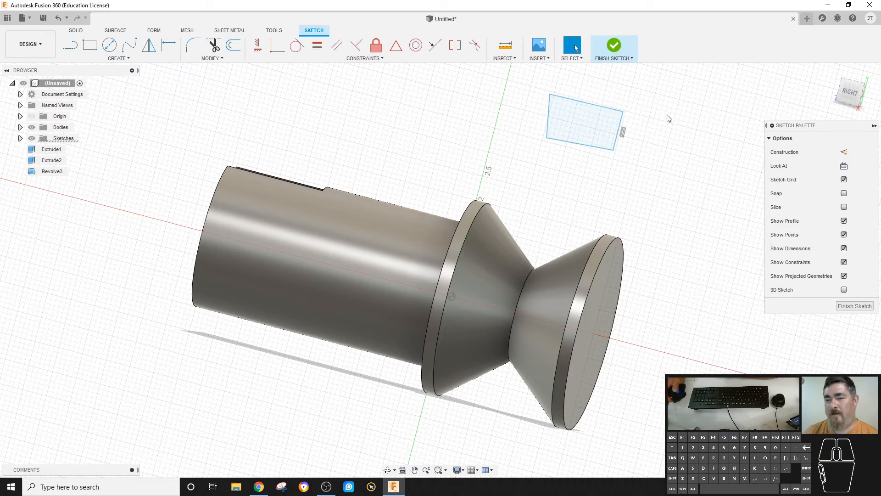
pyautogui.click(598, 125)
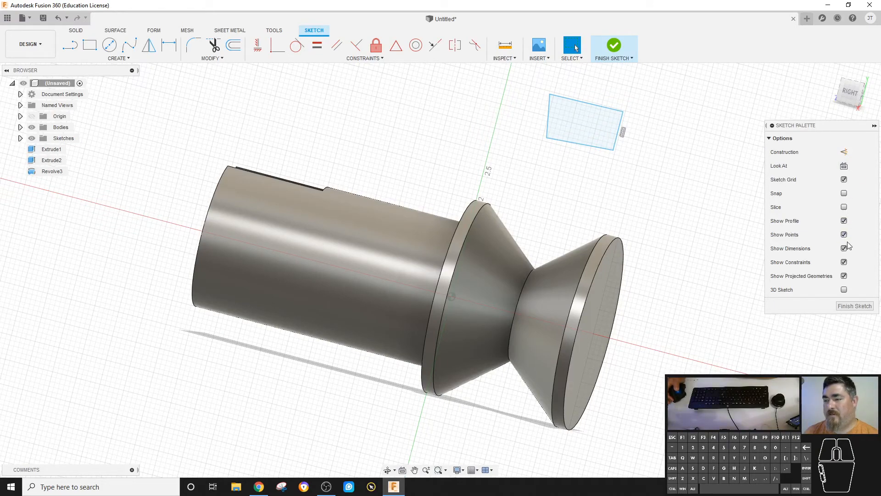
# - Delete the four-sided outline's lines, then undo the deletions and the new sketch
pyautogui.click(845, 221)
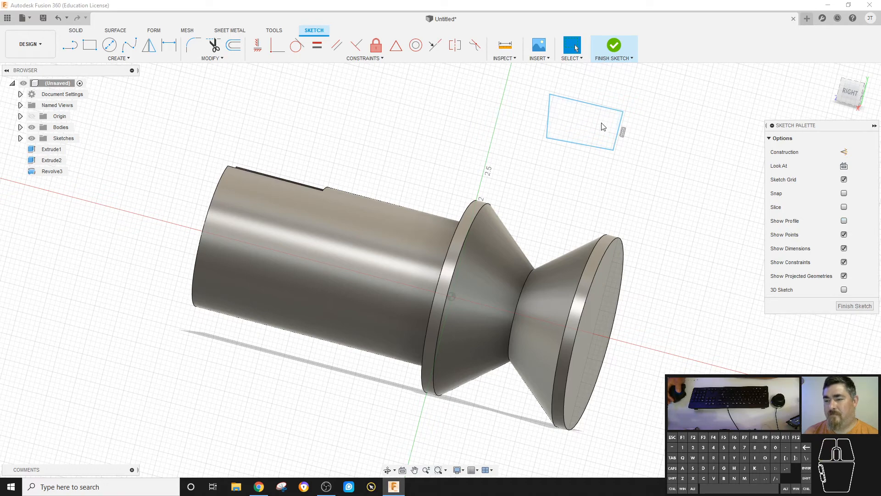
pyautogui.click(562, 98)
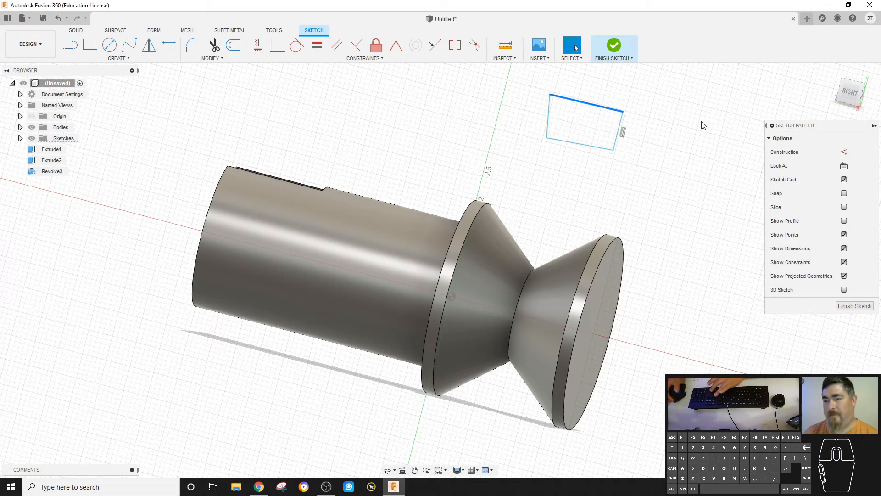
pyautogui.press('Delete')
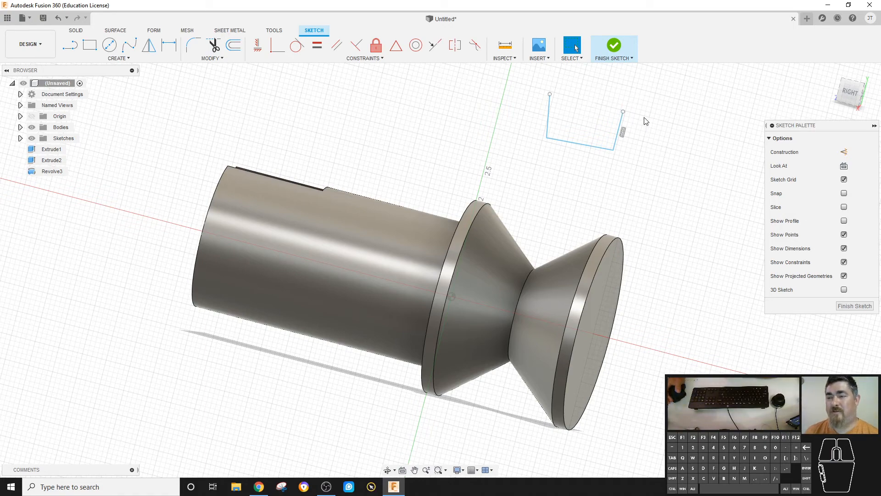
pyautogui.moveTo(667, 94)
pyautogui.mouseDown()
pyautogui.moveTo(522, 134)
pyautogui.moveTo(502, 158)
pyautogui.moveTo(516, 167)
pyautogui.moveTo(576, 147)
pyautogui.mouseUp()
pyautogui.press('Delete')
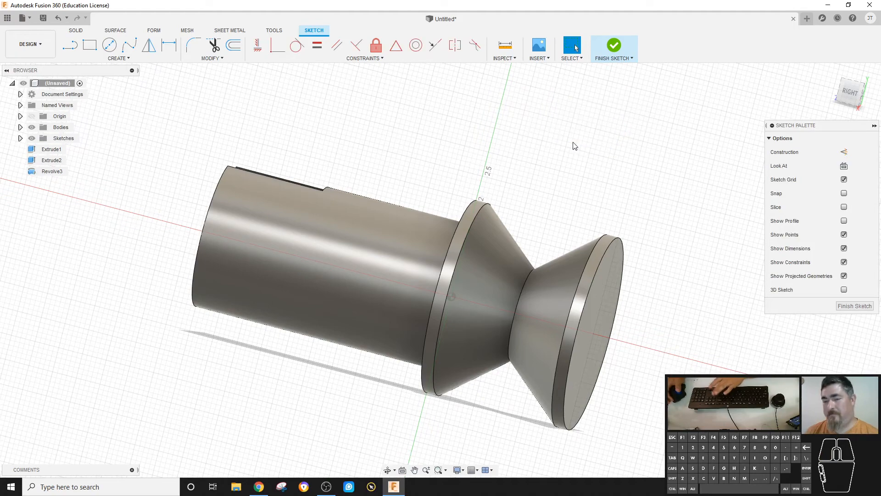
pyautogui.hotkey('ctrl', 'z')
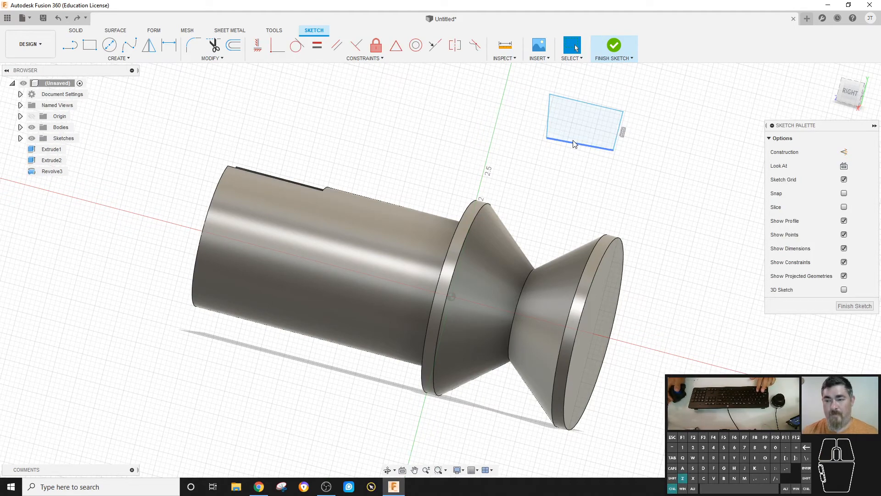
pyautogui.hotkey('ctrl', 'z')
pyautogui.hotkey('ctrl', 'z')
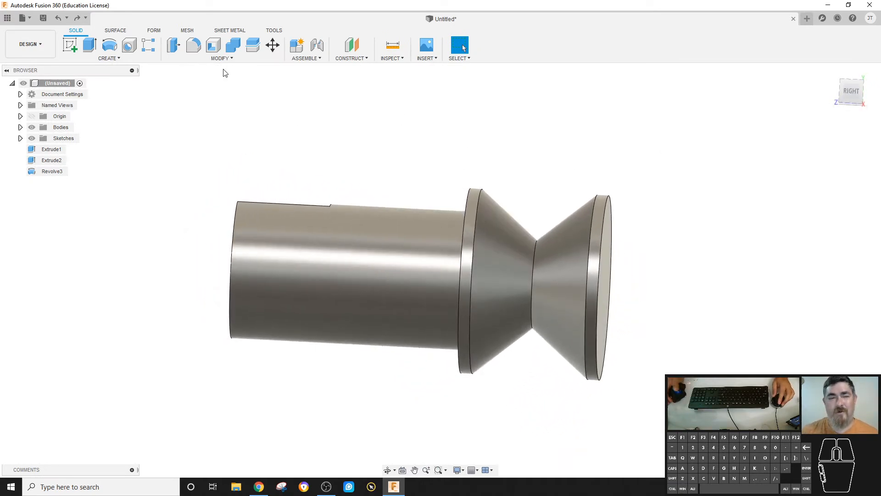
# - Fillet the edge at the narrowest point of the revolved notch with a 0.40 in radius
pyautogui.click(194, 46)
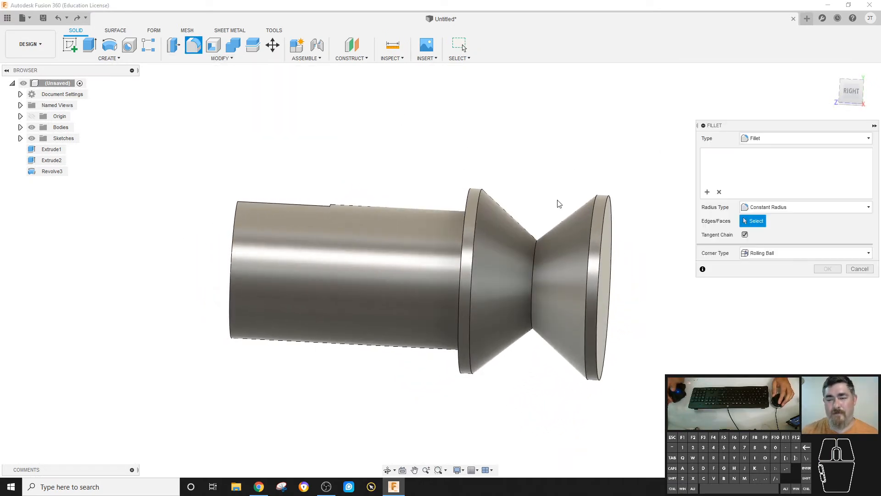
pyautogui.click(536, 256)
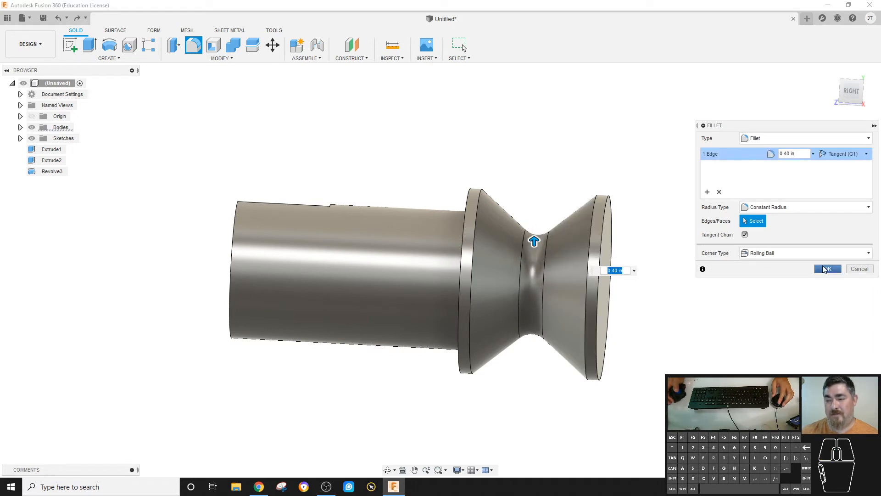
pyautogui.click(828, 269)
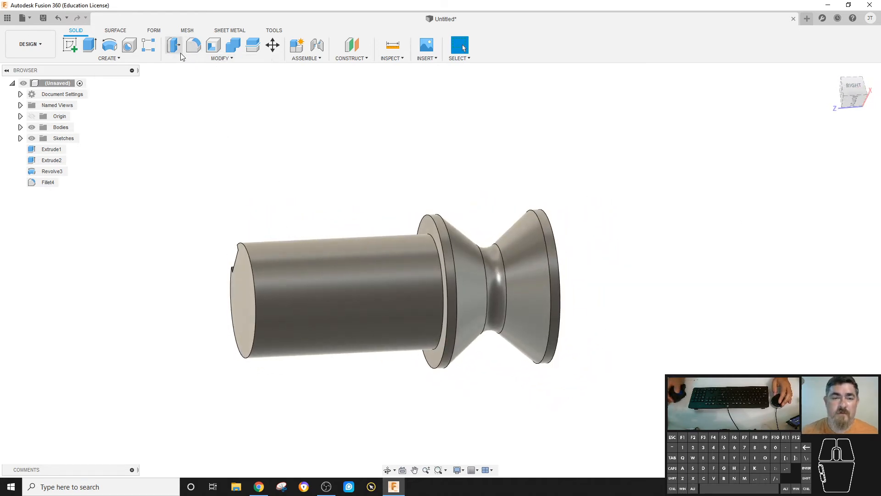
pyautogui.click(126, 59)
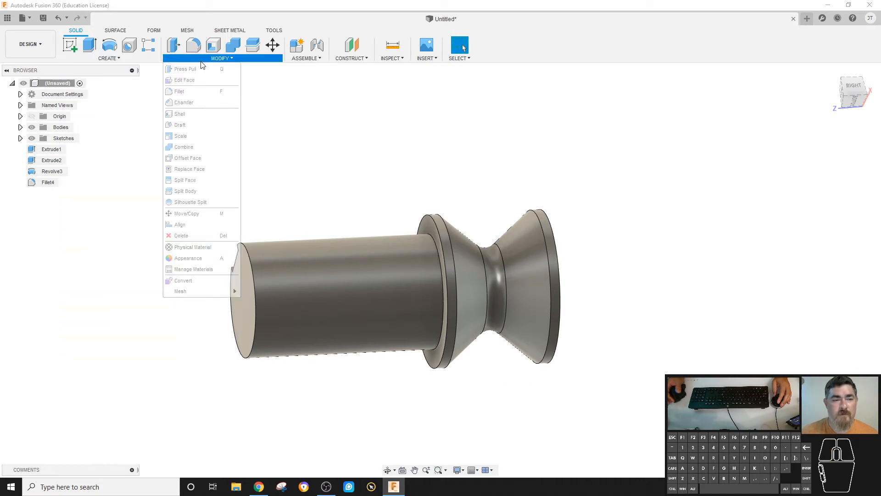
pyautogui.click(302, 127)
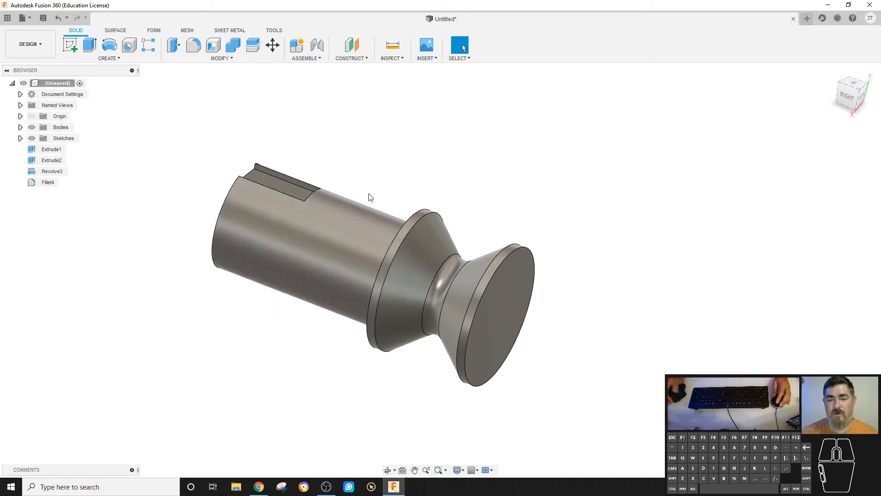
# - Start a sketch on the vertical plane through the axis and try projecting the slot's edges
pyautogui.click(67, 48)
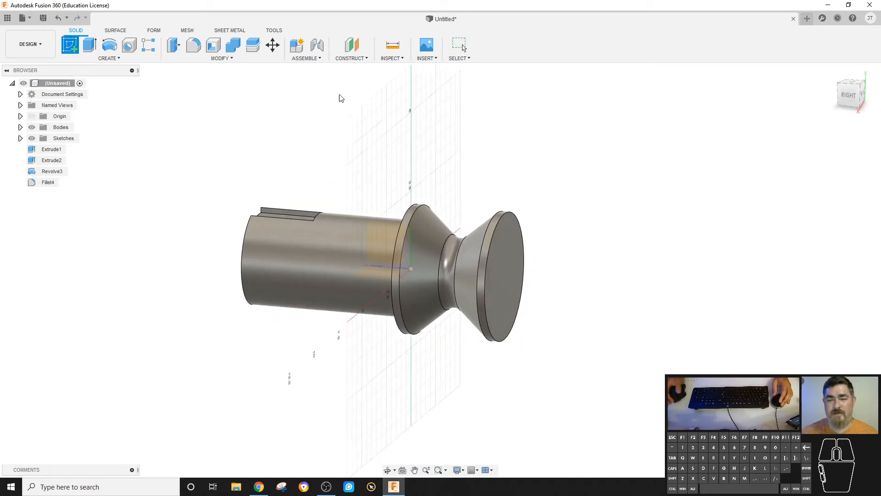
pyautogui.click(447, 170)
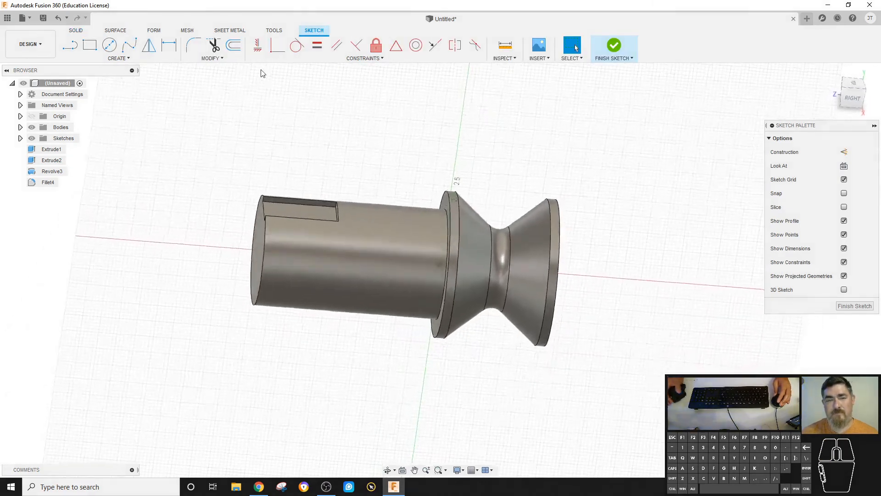
pyautogui.click(137, 57)
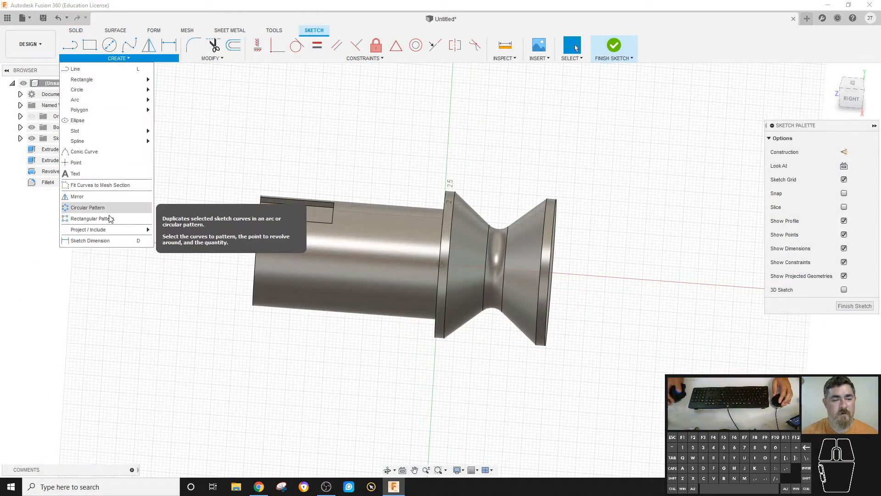
pyautogui.moveTo(134, 229)
pyautogui.click(173, 230)
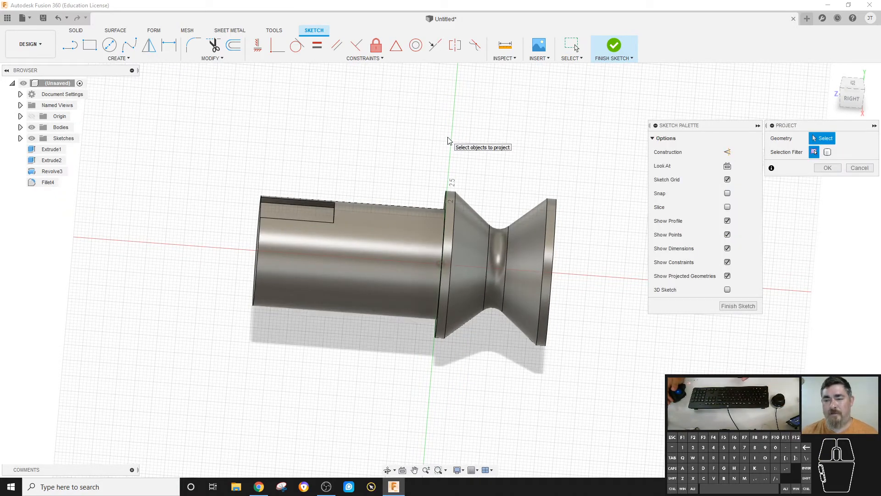
pyautogui.scroll(1, 447, 140)
pyautogui.keyDown('shift'); pyautogui.moveTo(328, 192); pyautogui.dragTo(358, 184, button='middle'); pyautogui.keyUp('shift')
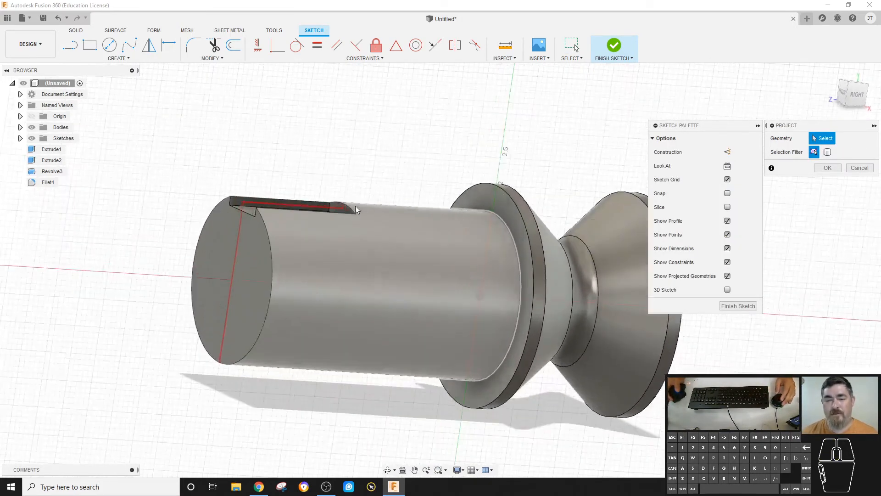
pyautogui.scroll(3, 358, 183)
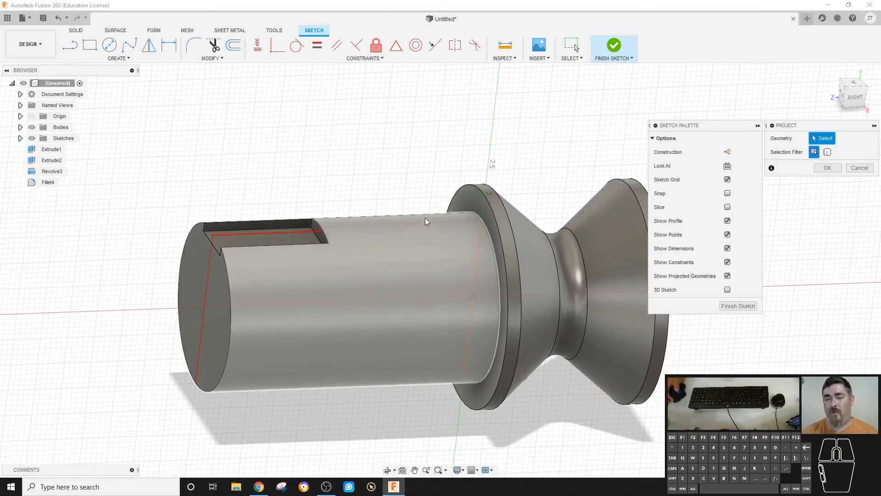
pyautogui.scroll(3, 322, 223)
pyautogui.keyDown('shift'); pyautogui.moveTo(323, 224); pyautogui.dragTo(334, 236, button='middle'); pyautogui.keyUp('shift')
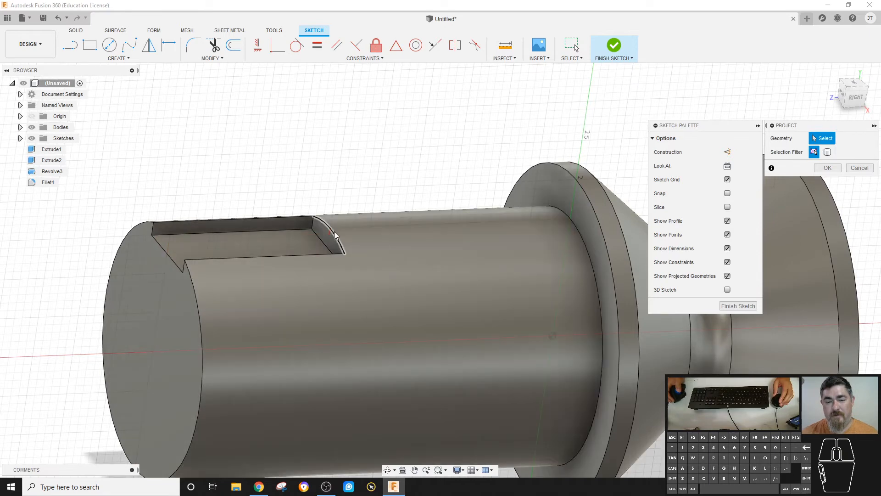
pyautogui.press('Escape')
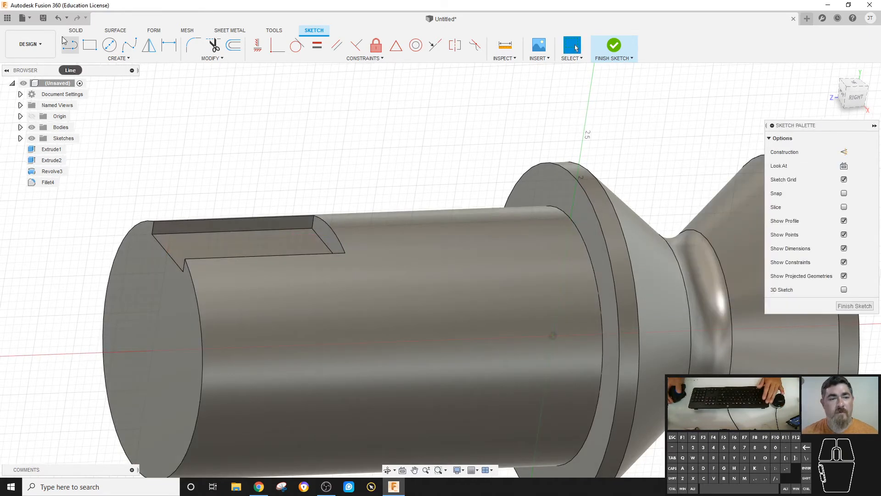
# - Intersect the cylinder body with the sketch plane to get its cross-section edges
pyautogui.click(119, 58)
pyautogui.moveTo(131, 232)
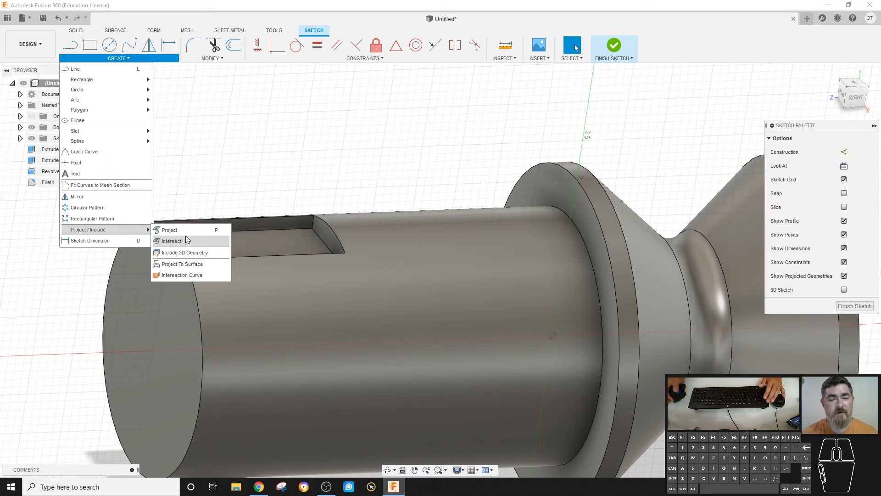
pyautogui.click(172, 241)
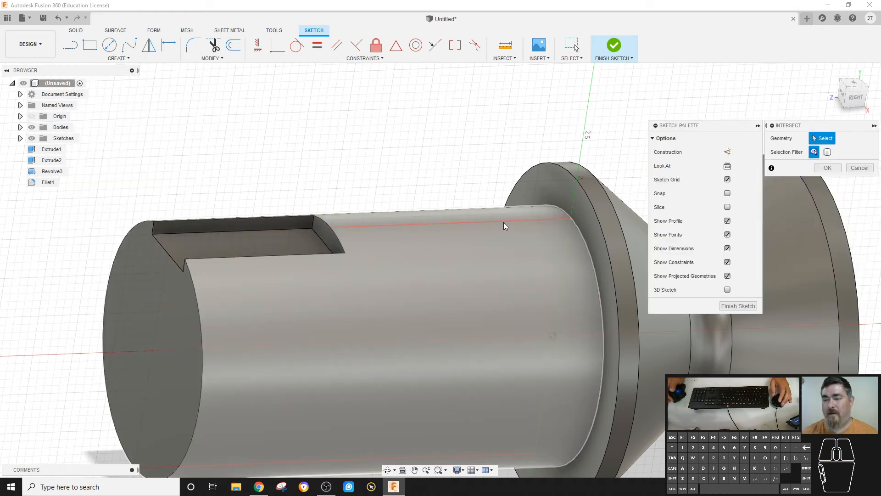
pyautogui.click(453, 228)
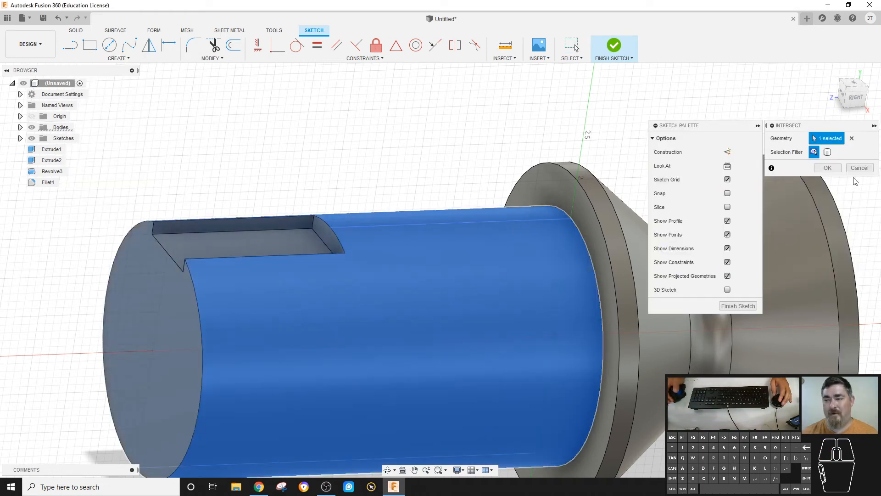
pyautogui.click(828, 168)
# - Turn on Slice for the sketch and select the cylinder's top intersection line
pyautogui.keyDown('shift'); pyautogui.moveTo(488, 167); pyautogui.dragTo(487, 215, button='middle'); pyautogui.keyUp('shift')
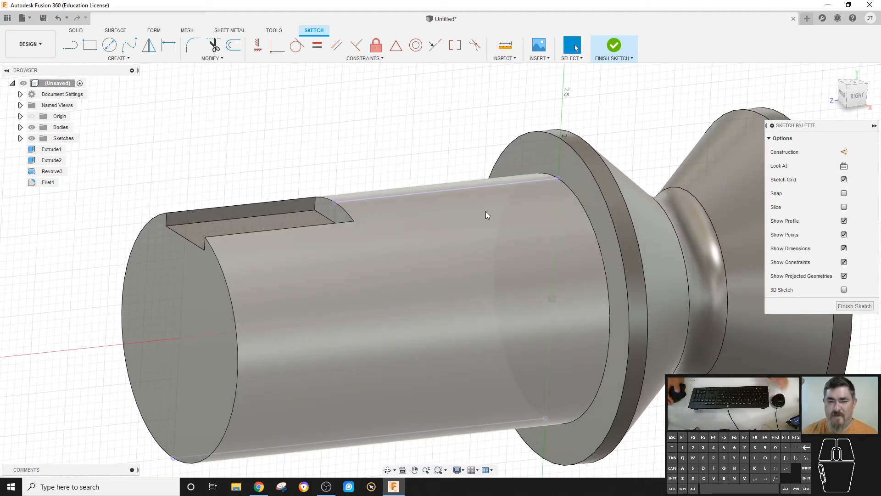
pyautogui.click(844, 207)
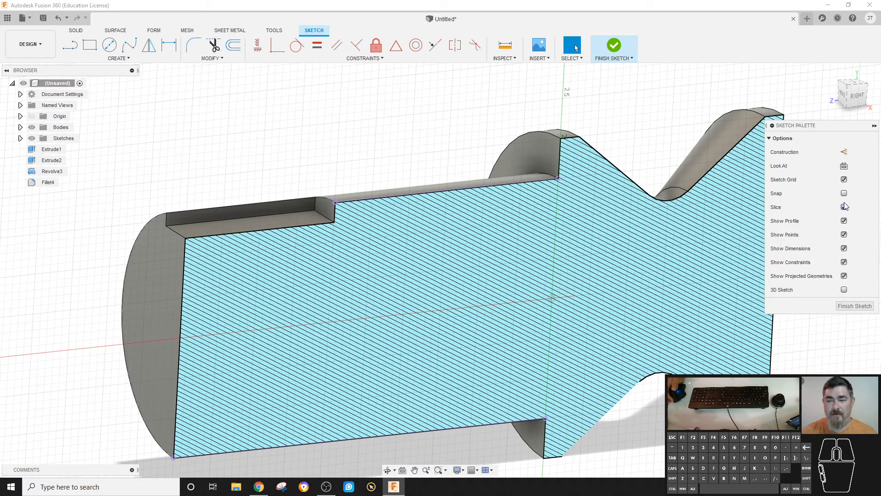
pyautogui.click(501, 185)
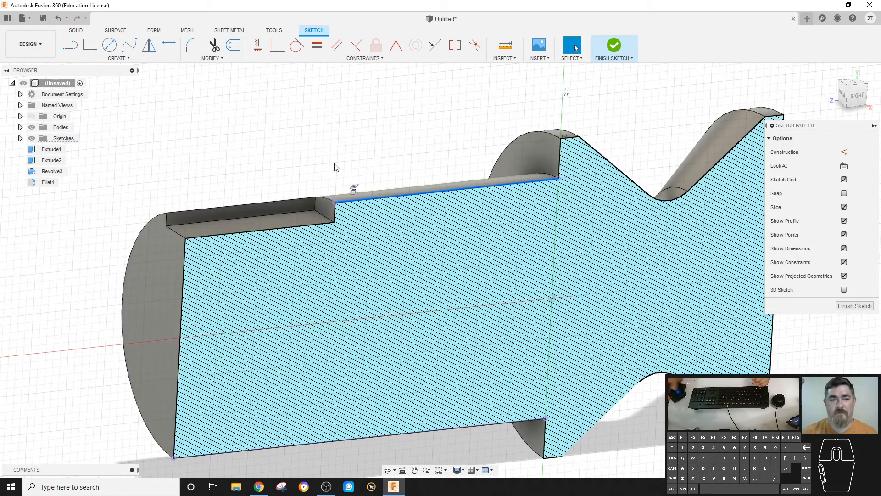
# - Draw a circle centred on the cylinder's top edge line and dimension its diameter as 0.25 in
pyautogui.press('c')
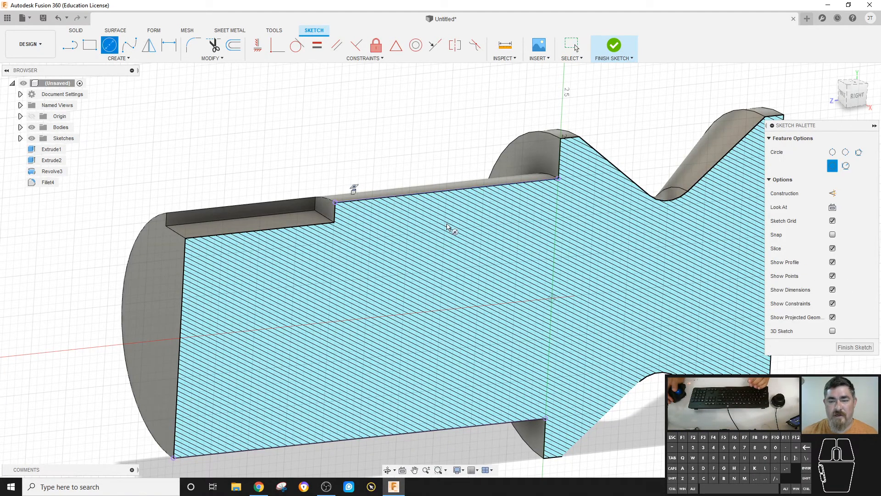
pyautogui.click(474, 188)
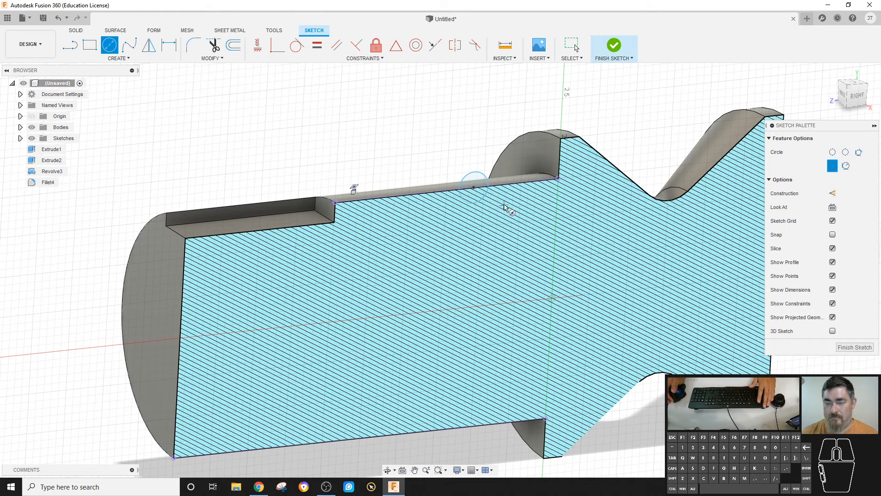
pyautogui.press('d')
pyautogui.click(480, 204)
pyautogui.click(418, 165)
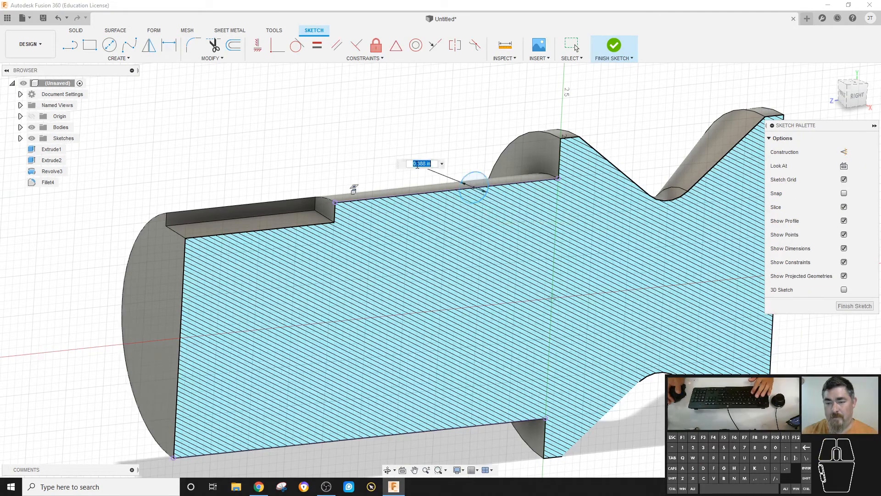
pyautogui.press('Return')
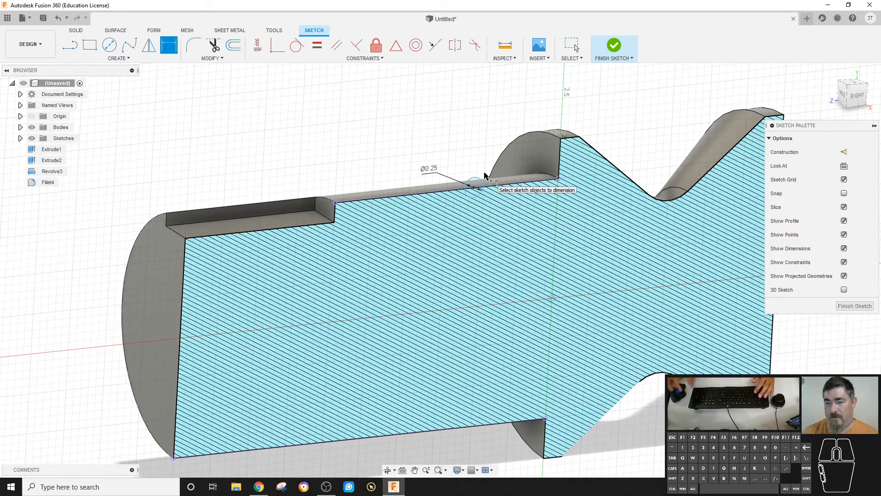
# - Dimension the distance from the slot's end to the circle's centre as 1.5 in
pyautogui.click(474, 187)
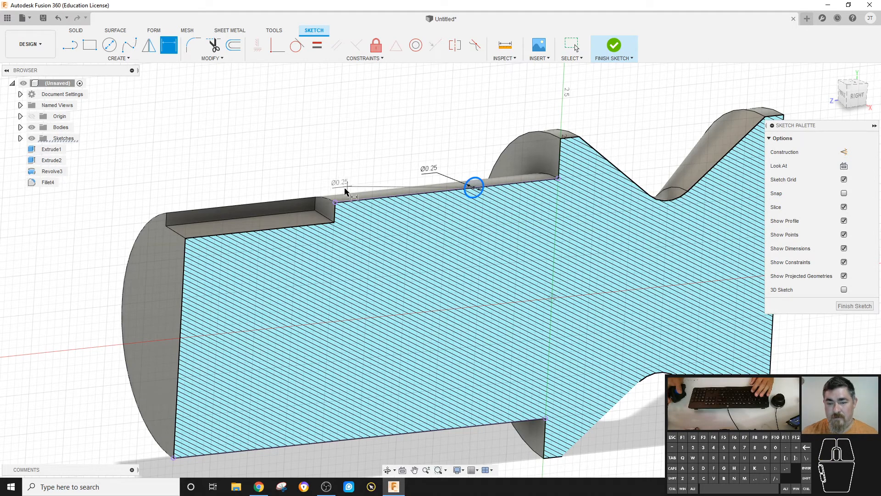
pyautogui.click(335, 202)
pyautogui.click(381, 153)
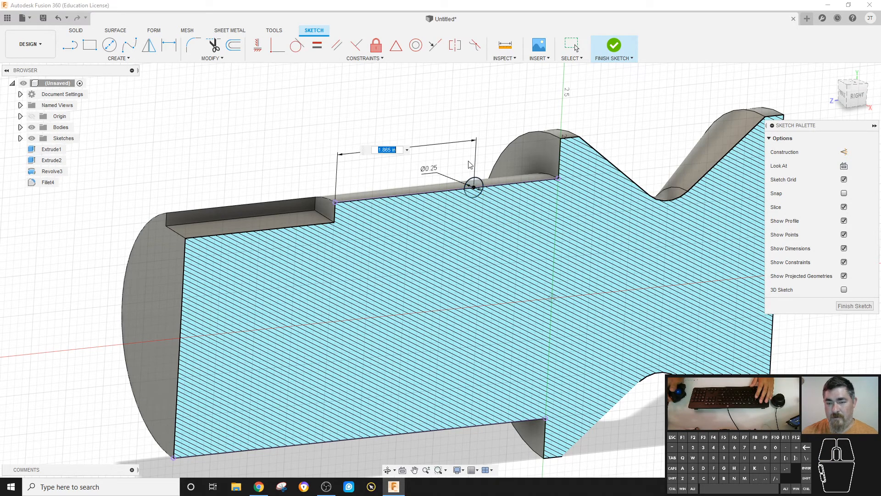
pyautogui.write('1.5')
pyautogui.press('Return')
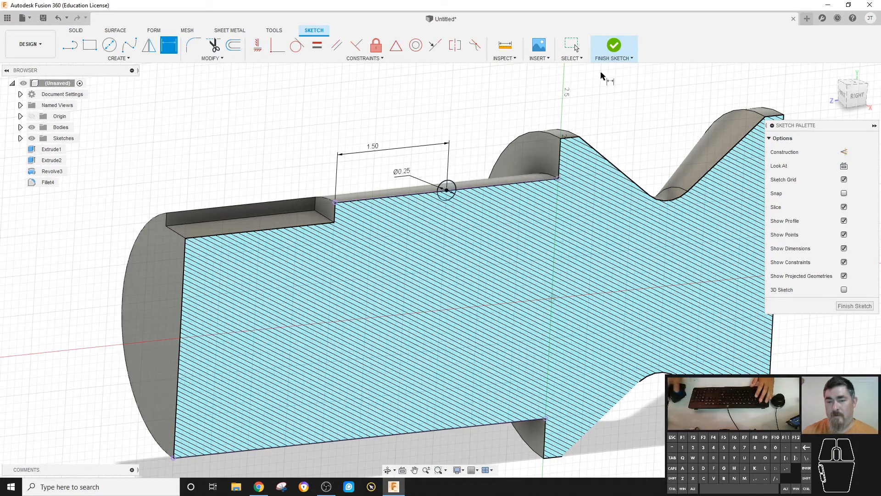
# - Finish the sketch and revolve the small circle 360 deg around the cylinder's axis as a cut to form a groove
pyautogui.click(615, 46)
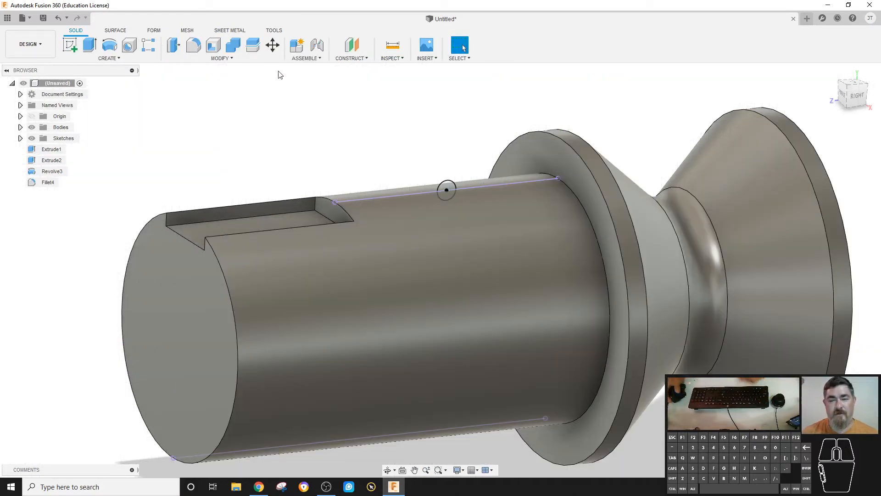
pyautogui.click(109, 44)
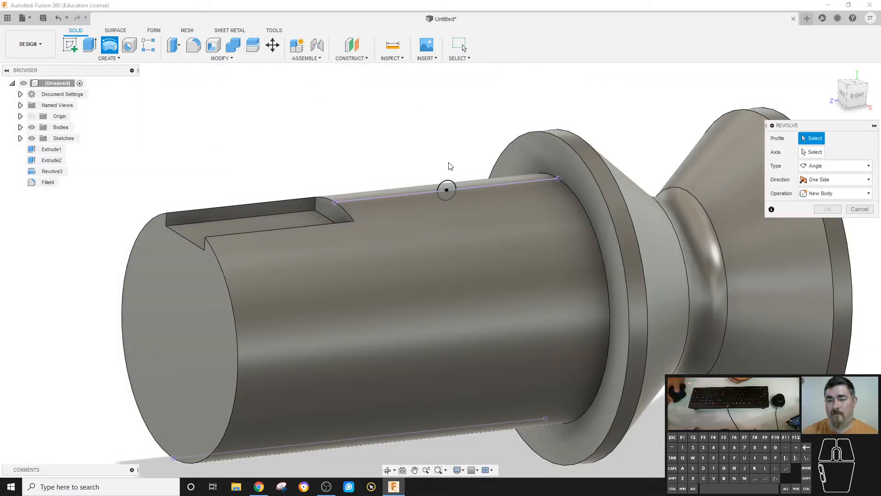
pyautogui.click(447, 187)
pyautogui.click(447, 192)
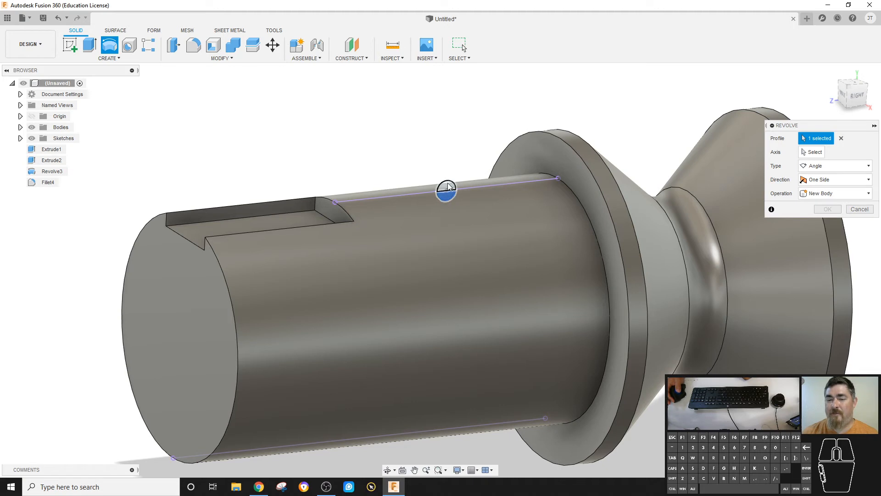
pyautogui.click(811, 152)
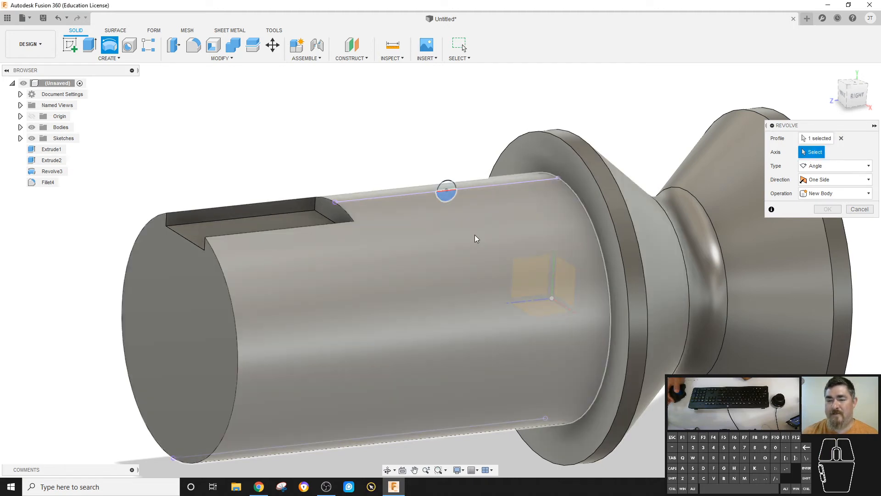
pyautogui.click(476, 239)
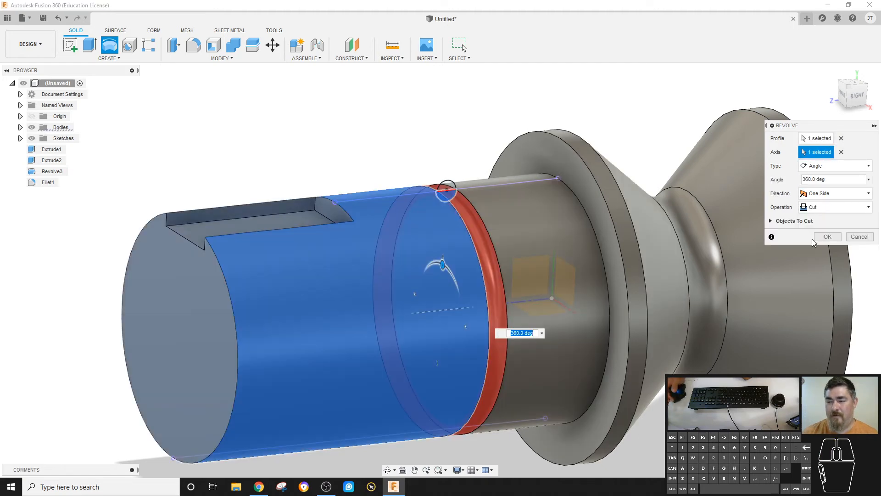
pyautogui.click(825, 238)
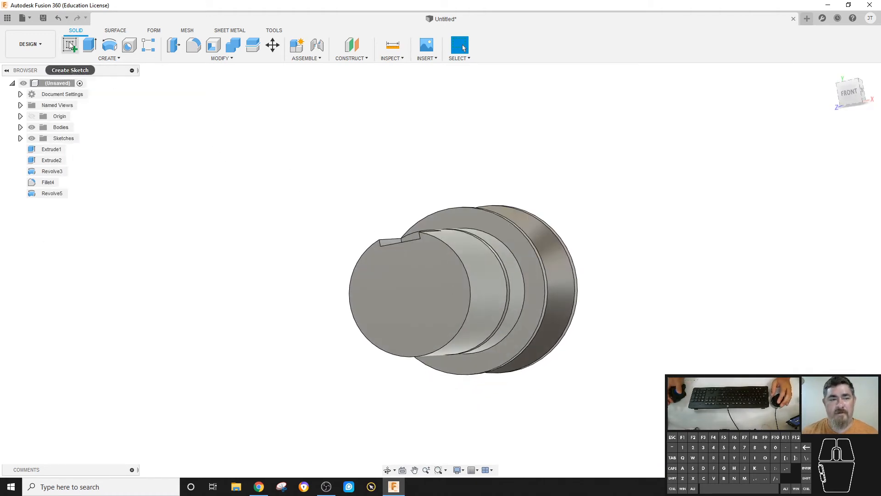
# - Start a sketch on the cylinder's end face and draw a small rectangle below the slot
pyautogui.click(69, 46)
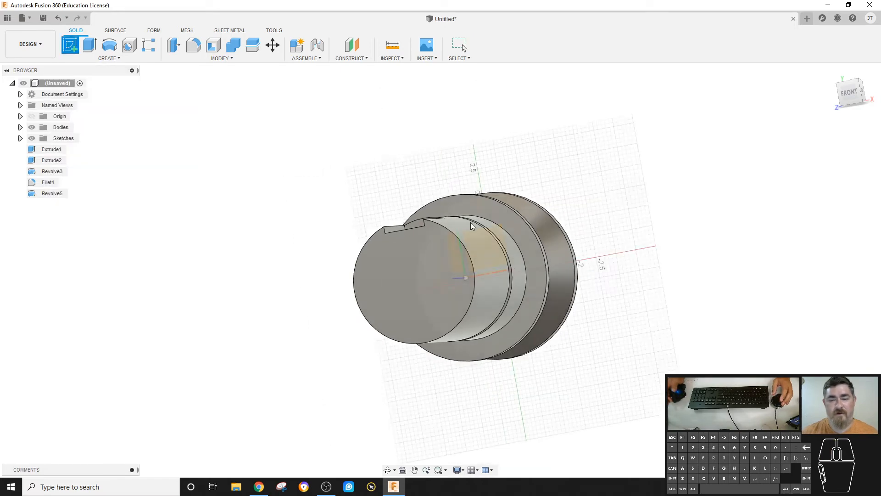
pyautogui.click(400, 229)
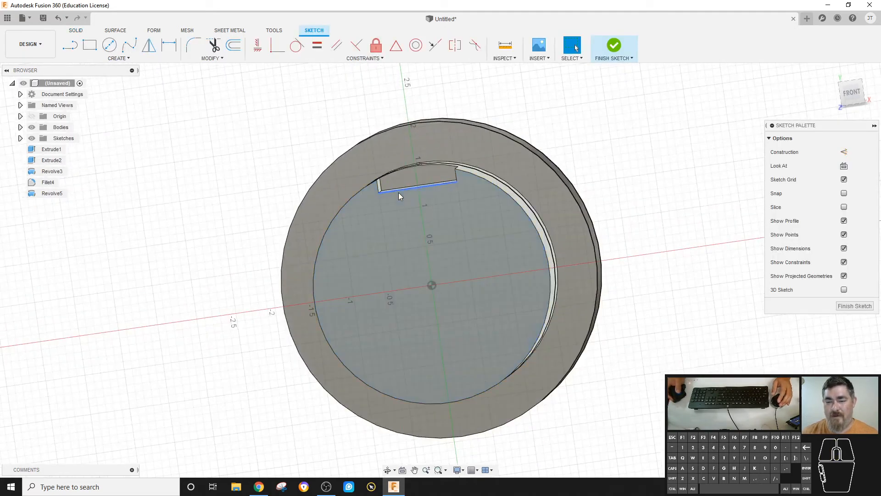
pyautogui.scroll(2, 414, 202)
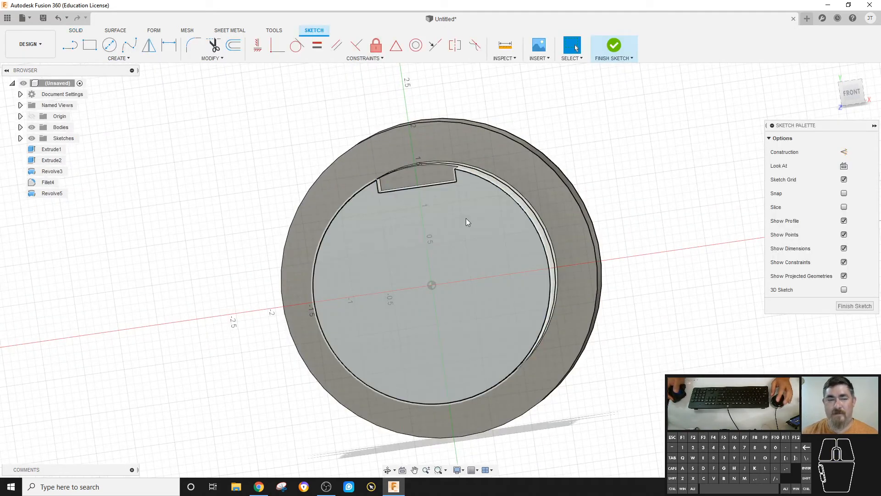
pyautogui.press('r')
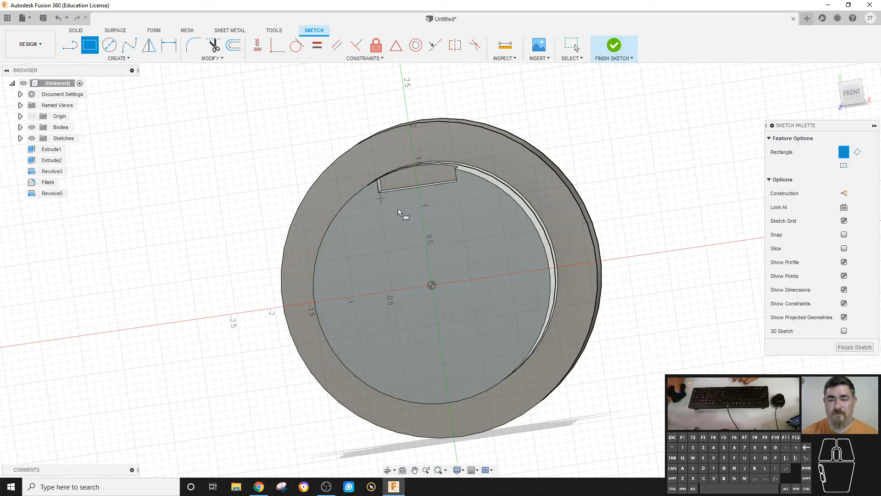
pyautogui.click(407, 214)
pyautogui.click(473, 254)
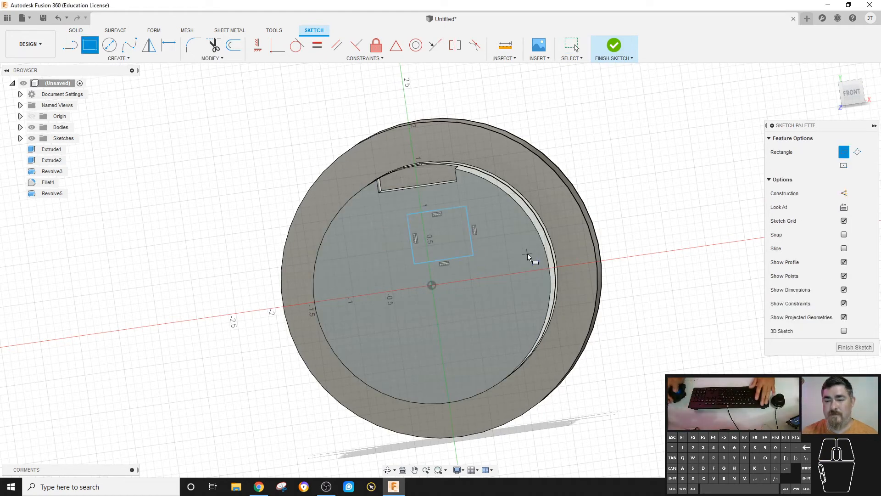
pyautogui.press('Escape')
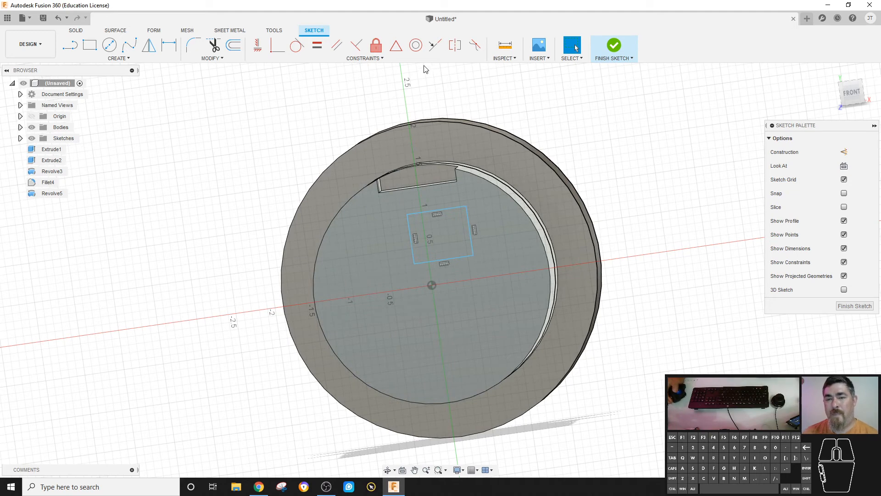
# - Try to centre the rectangle on the slot with a midpoint constraint, then undo back out of the sketch
pyautogui.click(395, 45)
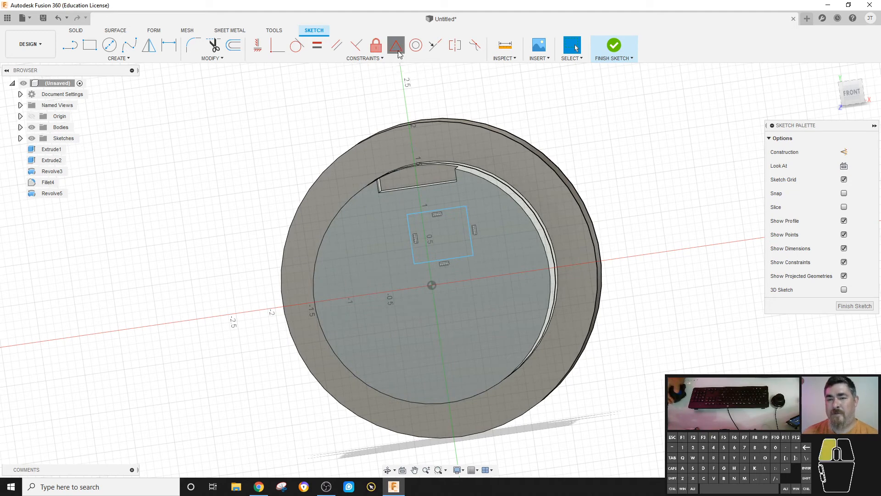
pyautogui.click(442, 186)
pyautogui.click(448, 210)
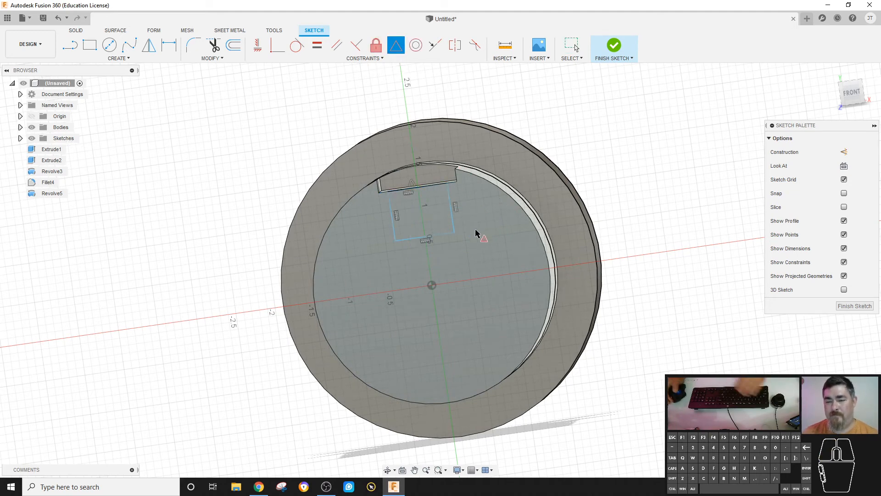
pyautogui.press('Escape')
pyautogui.moveTo(454, 233)
pyautogui.mouseDown()
pyautogui.moveTo(474, 233)
pyautogui.moveTo(443, 258)
pyautogui.moveTo(450, 233)
pyautogui.moveTo(435, 260)
pyautogui.moveTo(451, 239)
pyautogui.mouseUp()
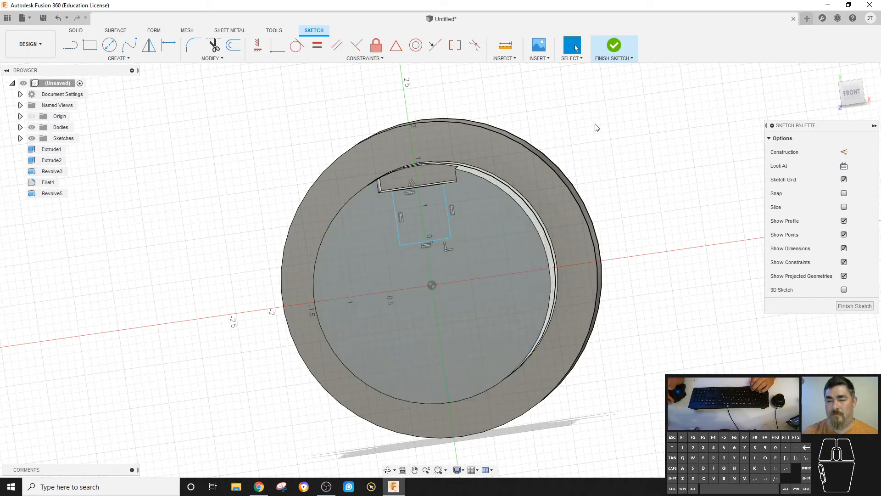
pyautogui.hotkey('ctrl', 'z')
pyautogui.hotkey('ctrl', 'z')
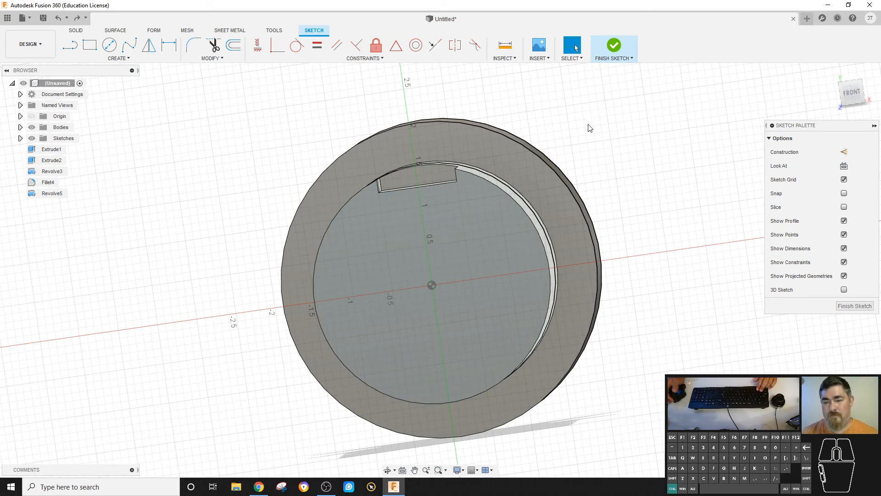
pyautogui.hotkey('ctrl', 'z')
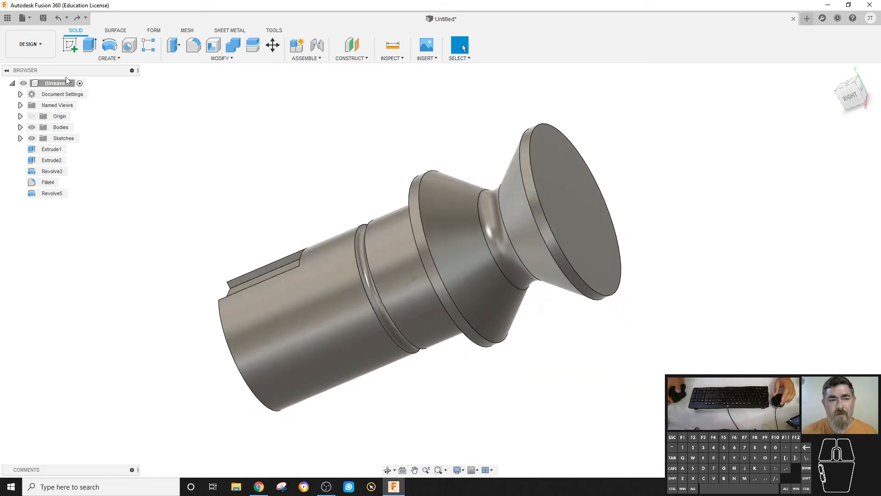
# - Start a sketch on the slot's flat floor and draw a small rectangle near the slot's open end
pyautogui.click(76, 44)
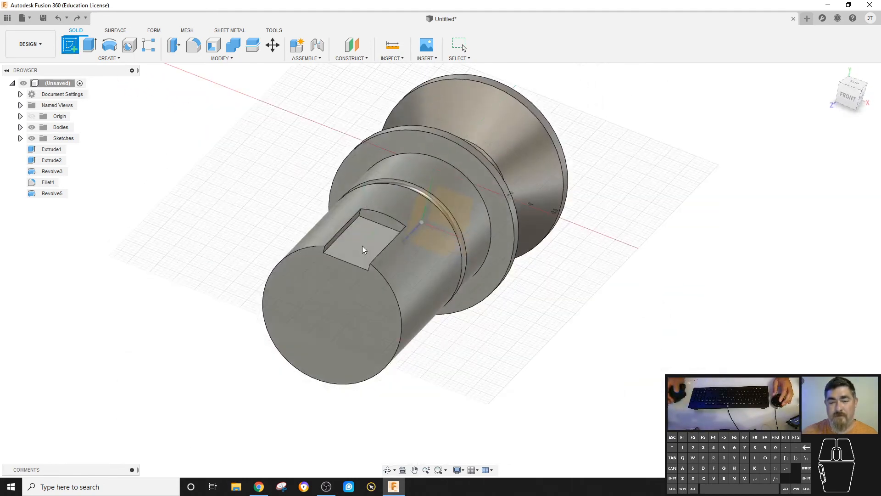
pyautogui.click(365, 248)
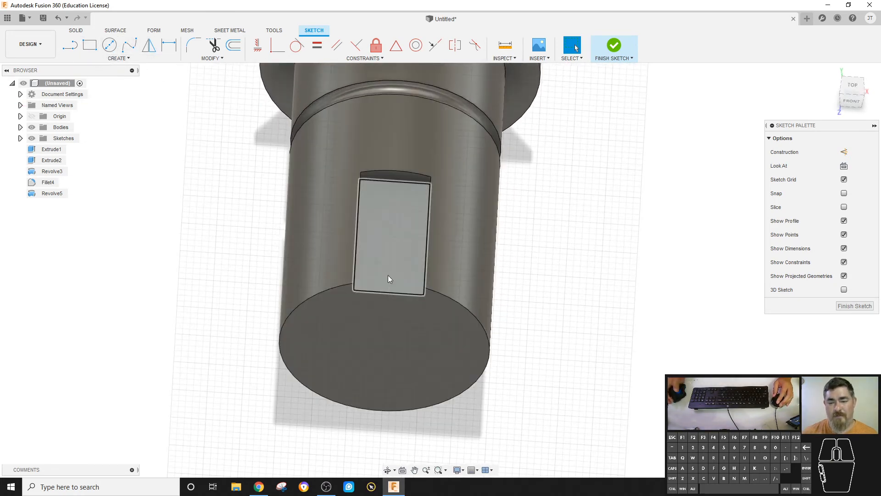
pyautogui.click(89, 45)
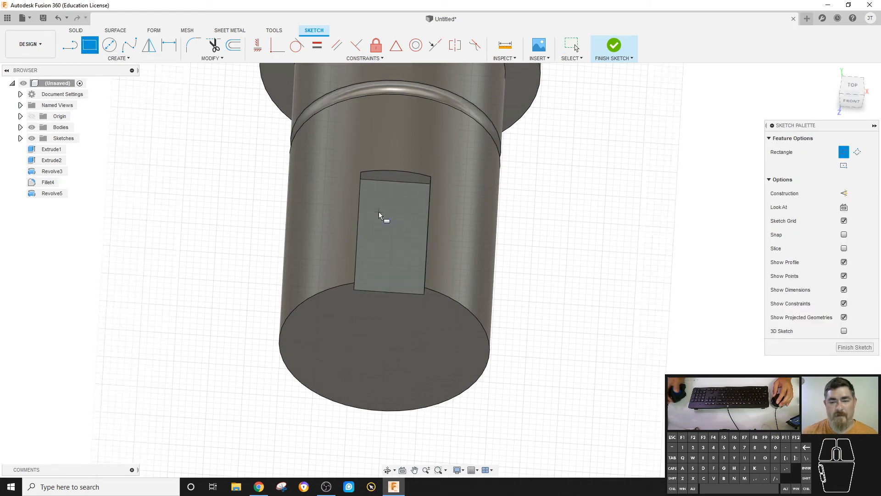
pyautogui.click(378, 233)
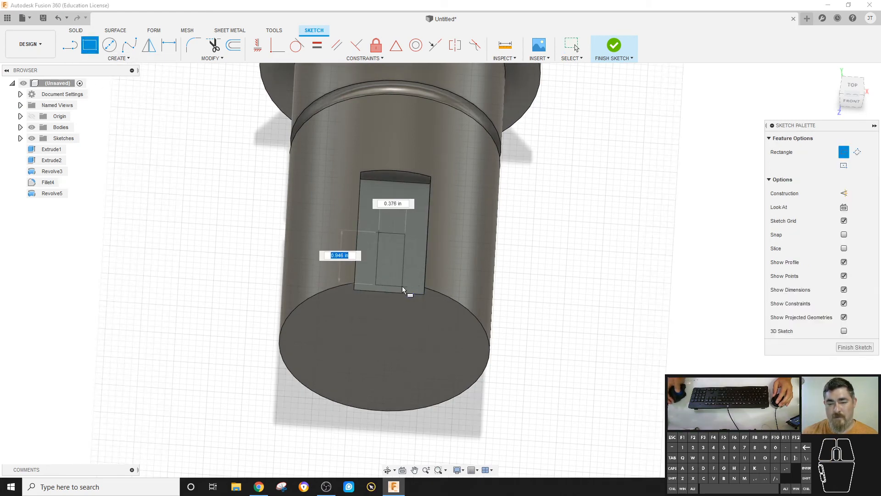
pyautogui.click(405, 285)
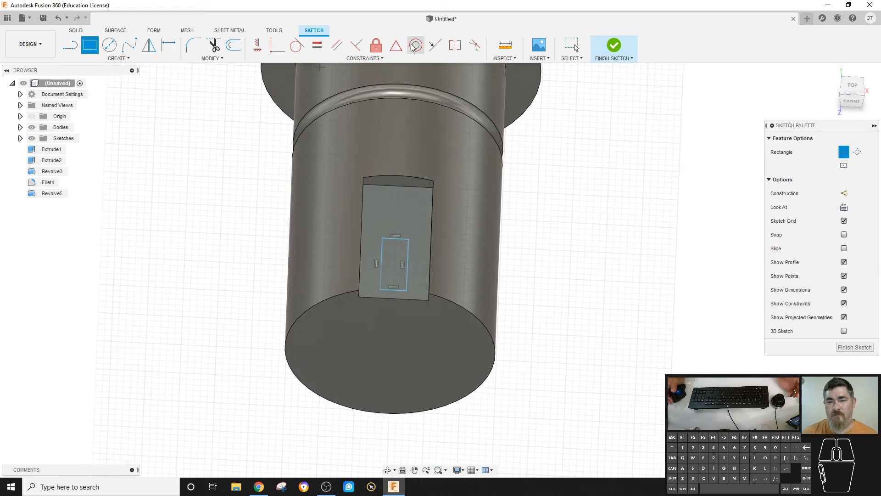
# - Constrain the rectangle's end midpoint to the slot's edge and dimension the rectangle's length as 0.5 in
pyautogui.click(396, 48)
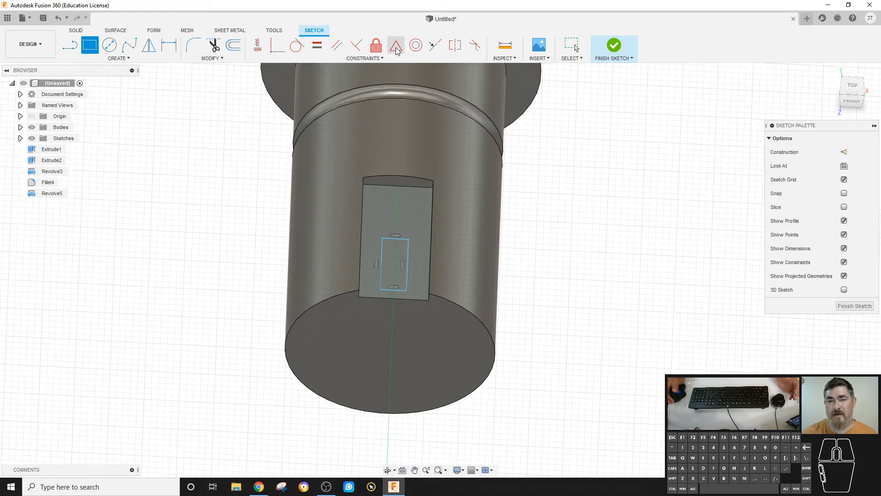
pyautogui.click(394, 288)
pyautogui.click(400, 298)
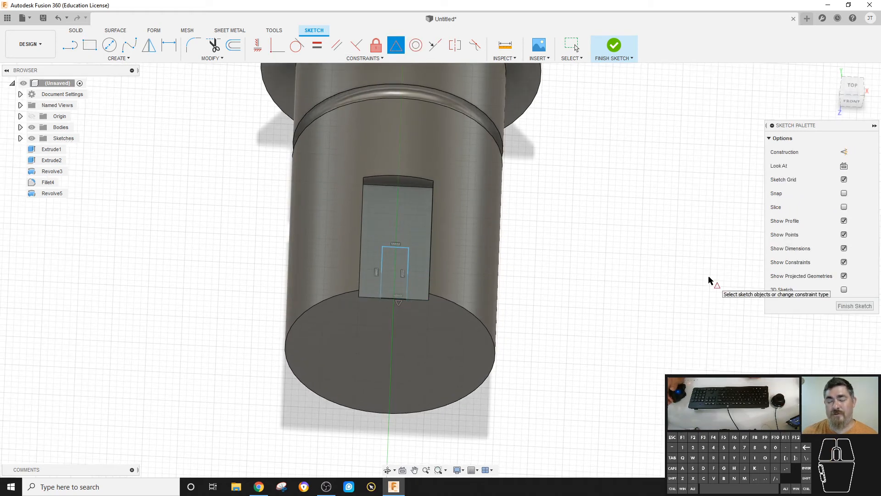
pyautogui.press('d')
pyautogui.click(408, 265)
pyautogui.click(593, 306)
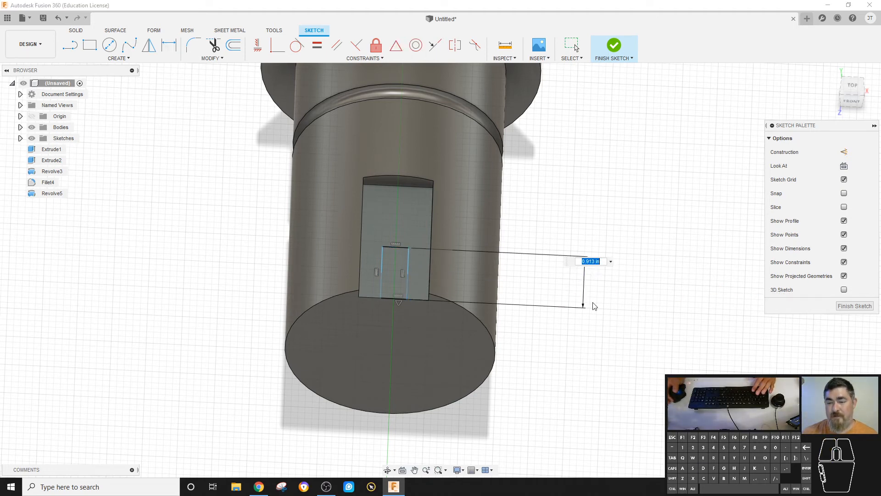
pyautogui.press('Return')
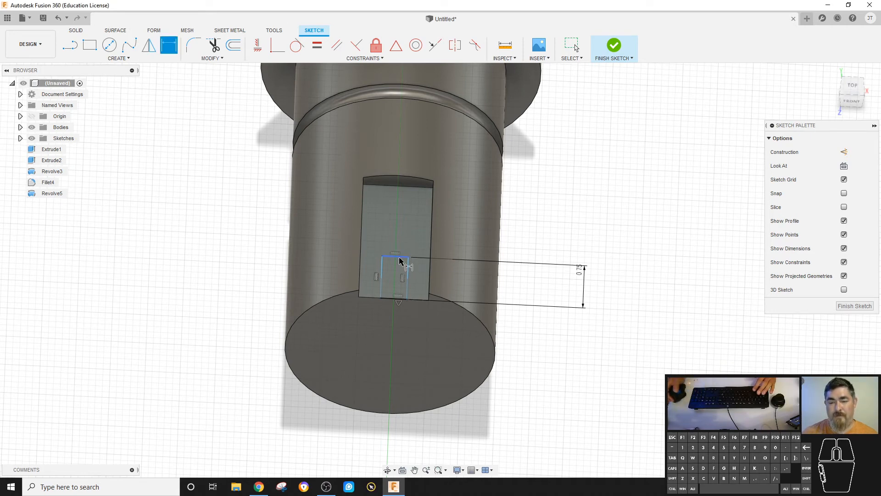
# - Dimension the rectangle's width as 0.25 in and finish the sketch
pyautogui.click(399, 260)
pyautogui.click(551, 207)
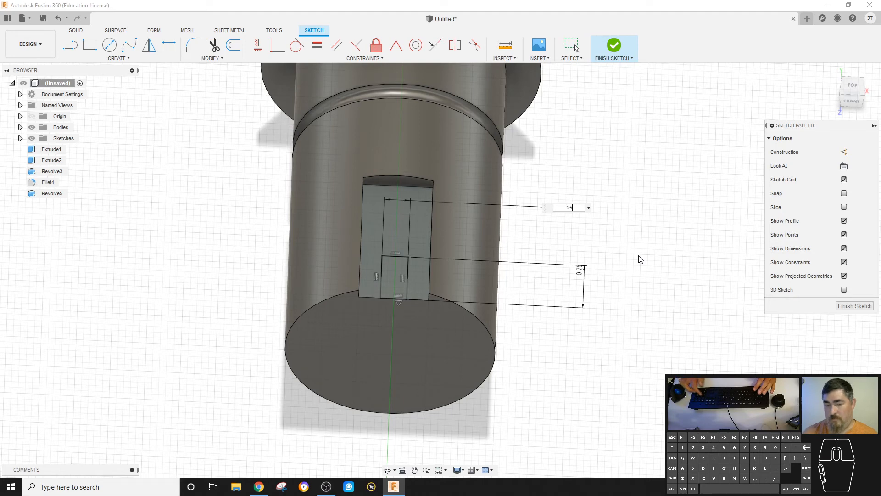
pyautogui.press('Return')
pyautogui.click(614, 45)
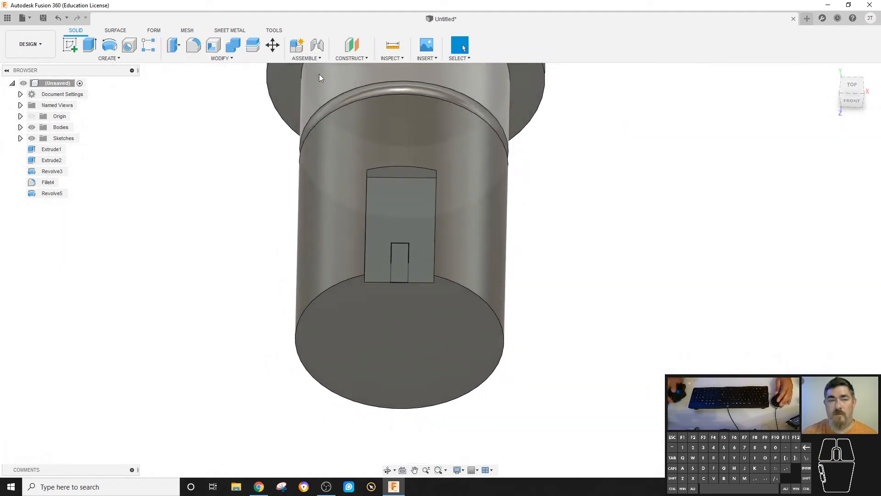
# - Extrude the small rectangle as a cut 0.10 in into the slot floor
pyautogui.click(90, 45)
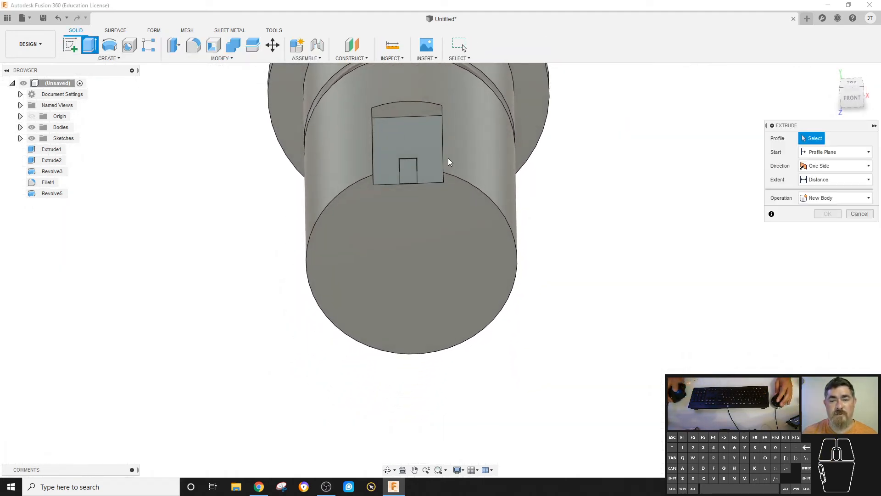
pyautogui.click(411, 167)
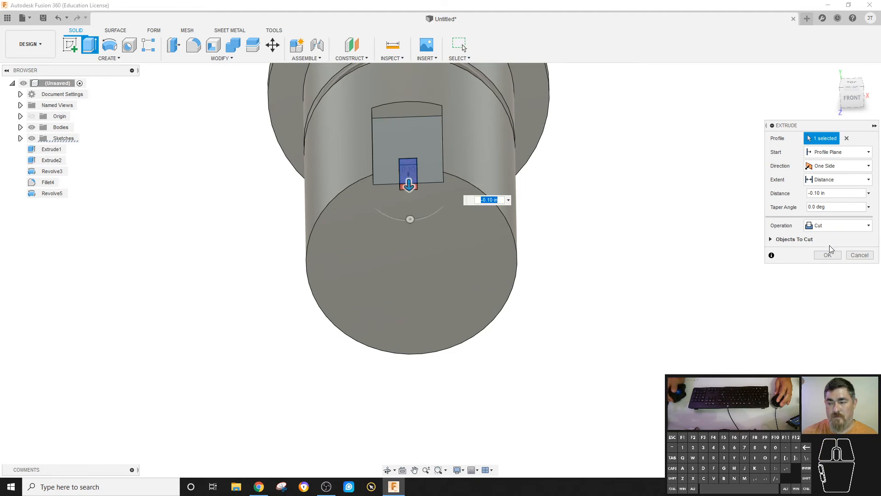
pyautogui.click(829, 254)
# - Delete the rectangular pocket cut feature from the design history
pyautogui.keyDown('shift'); pyautogui.moveTo(820, 252); pyautogui.dragTo(193, 190, button='middle'); pyautogui.keyUp('shift')
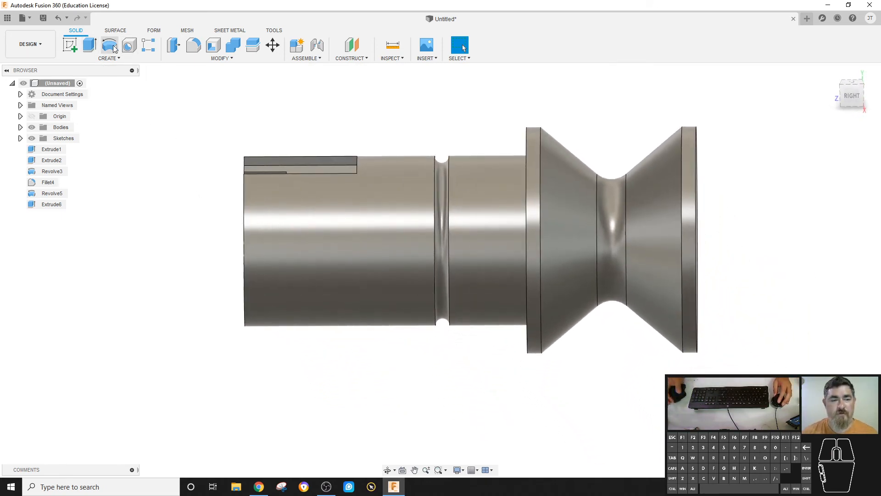
pyautogui.click(45, 150)
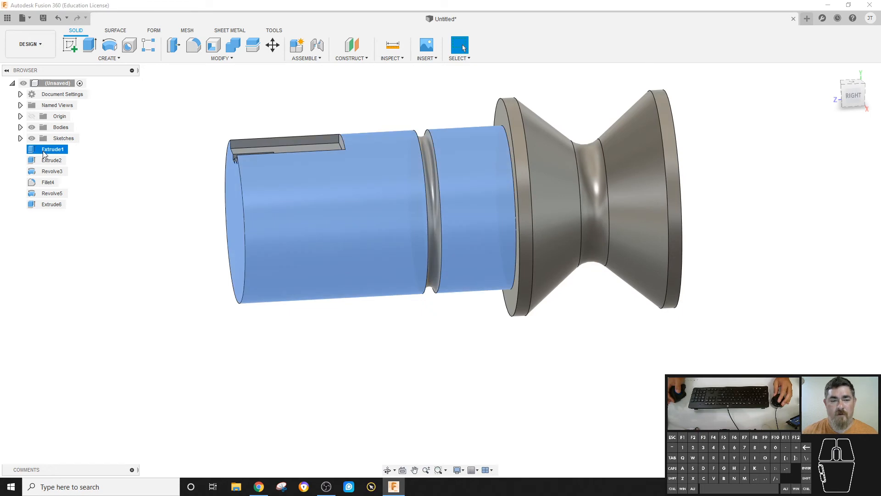
pyautogui.click(51, 171)
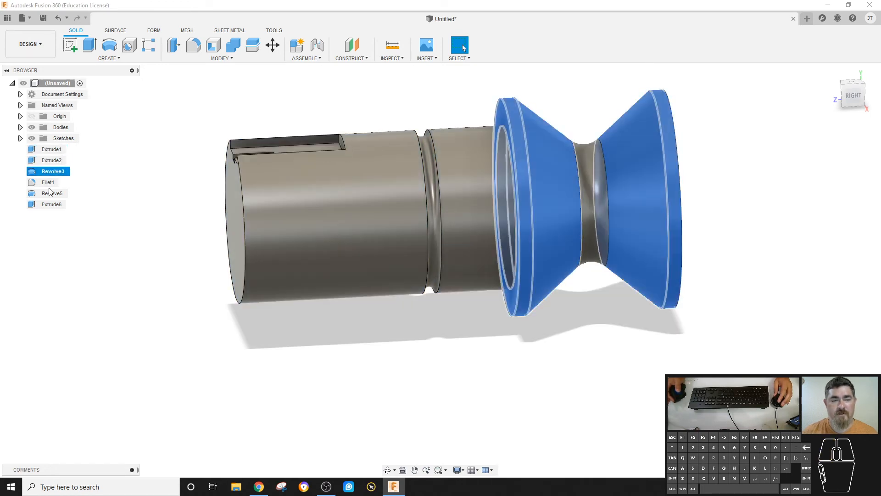
pyautogui.click(182, 139)
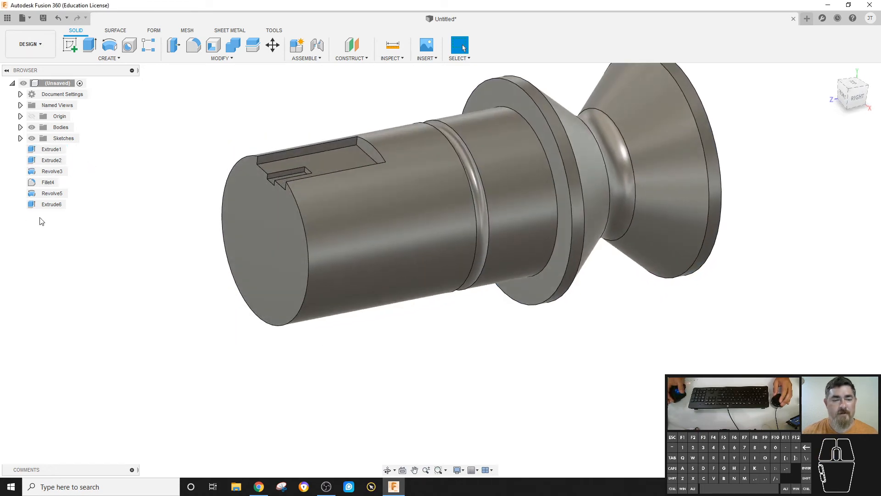
pyautogui.click(50, 204)
pyautogui.press('Delete')
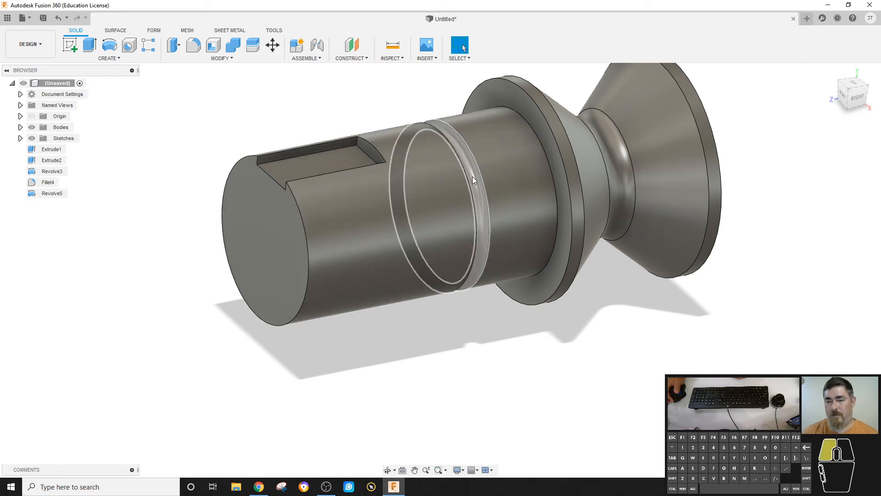
# - Delete the revolved circular groove feature from the model
pyautogui.click(474, 176)
pyautogui.press('Delete')
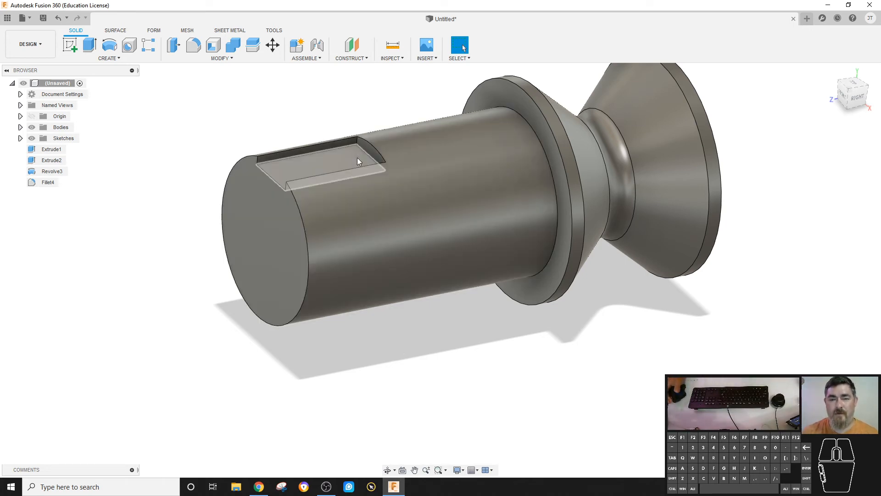
# - Offset the slot's end face 0.70 in toward the cylinder's front end with Press Pull
pyautogui.scroll(5, 358, 138)
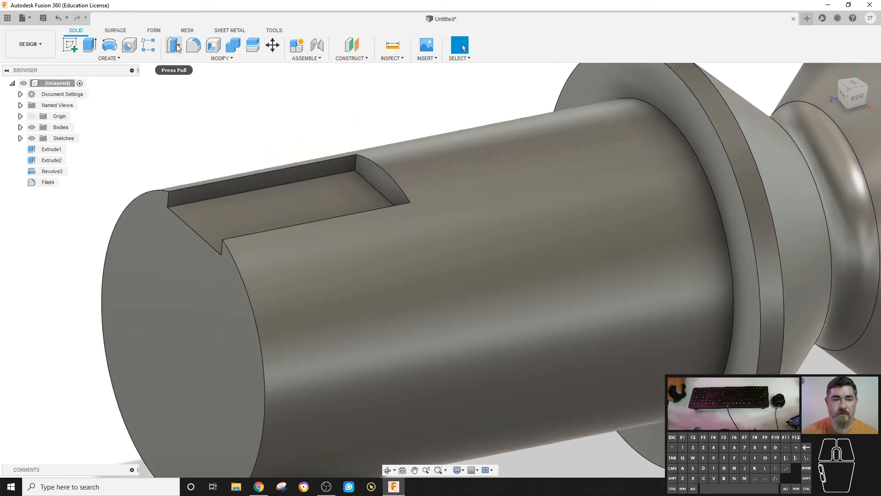
pyautogui.click(177, 46)
pyautogui.click(381, 184)
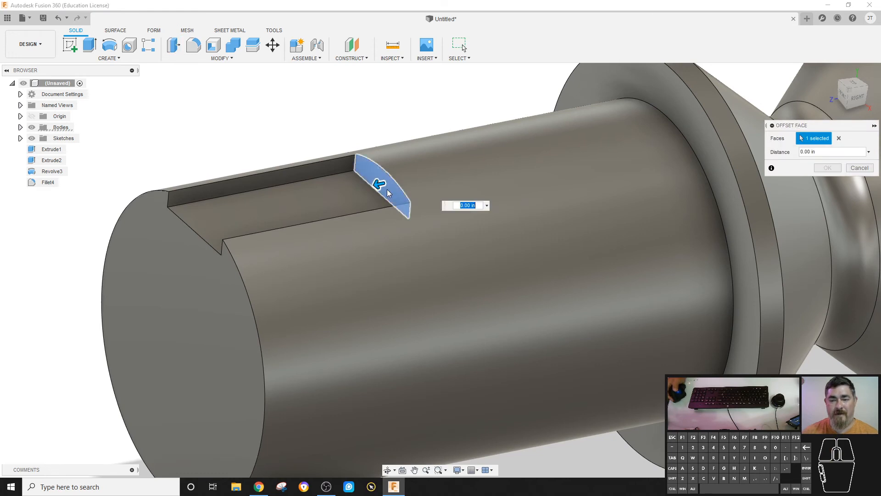
pyautogui.moveTo(379, 184); pyautogui.dragTo(314, 195)
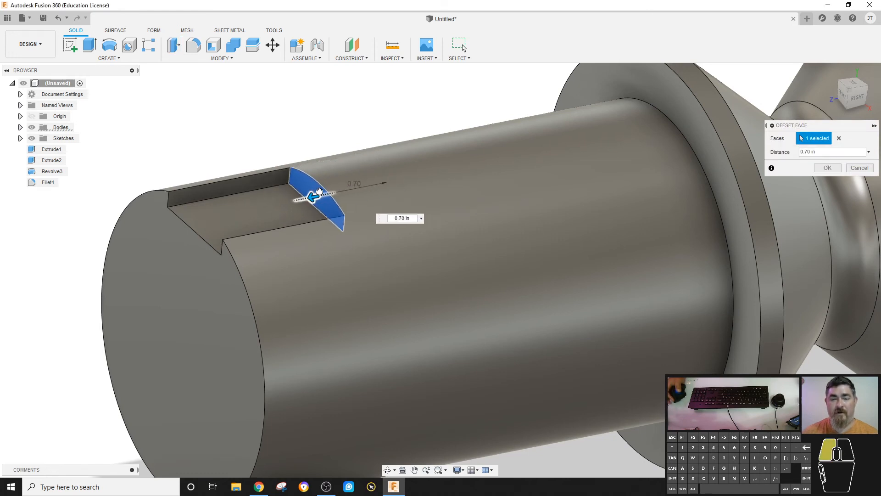
pyautogui.press('Return')
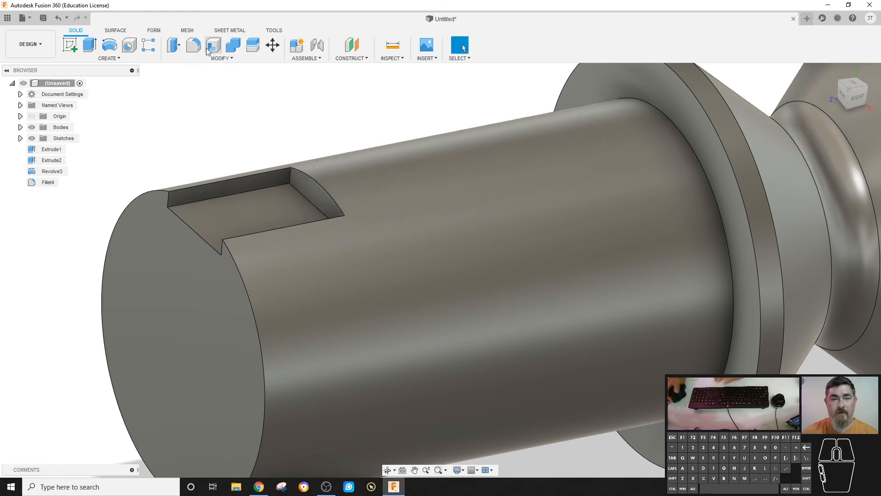
pyautogui.click(175, 46)
pyautogui.click(229, 210)
pyautogui.moveTo(227, 195); pyautogui.dragTo(225, 234)
pyautogui.click(859, 168)
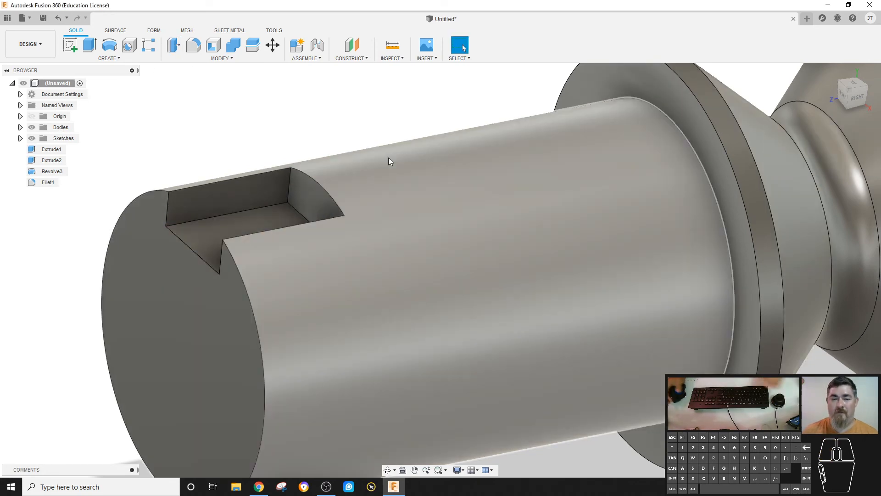
# - Try to offset two faces of the slot by -0.20 in with Press Pull
pyautogui.keyDown('shift'); pyautogui.moveTo(389, 157); pyautogui.dragTo(282, 188, button='middle'); pyautogui.keyUp('shift')
pyautogui.click(174, 46)
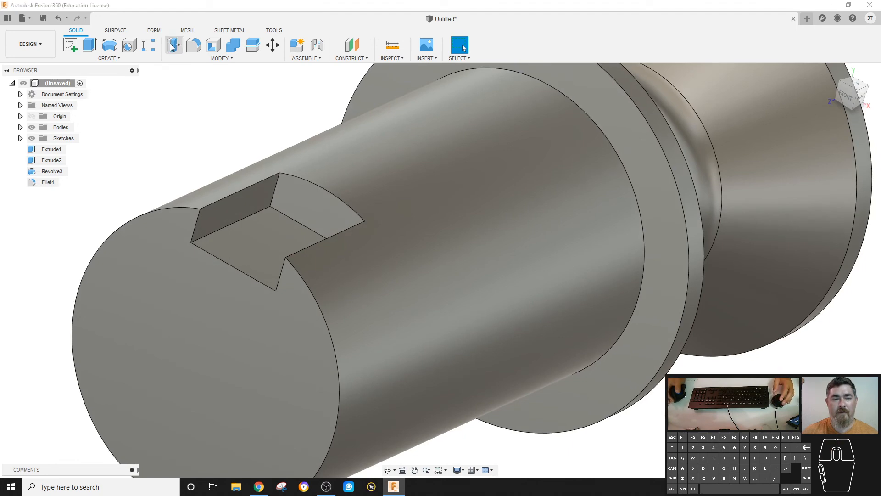
pyautogui.click(223, 216)
pyautogui.keyDown('shift'); pyautogui.moveTo(306, 229); pyautogui.dragTo(452, 312, button='middle'); pyautogui.keyUp('shift')
pyautogui.click(459, 307)
pyautogui.moveTo(452, 311); pyautogui.dragTo(472, 309)
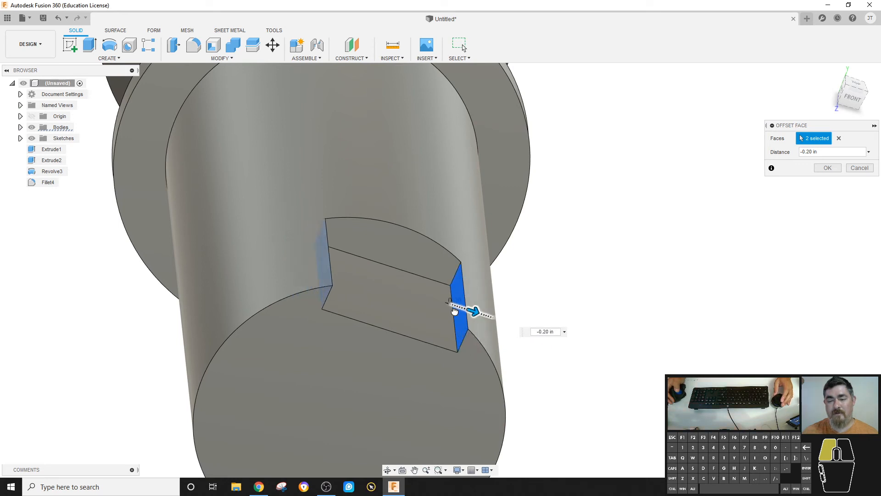
pyautogui.click(847, 169)
pyautogui.keyDown('shift'); pyautogui.moveTo(847, 169); pyautogui.dragTo(535, 197, button='middle'); pyautogui.keyUp('shift')
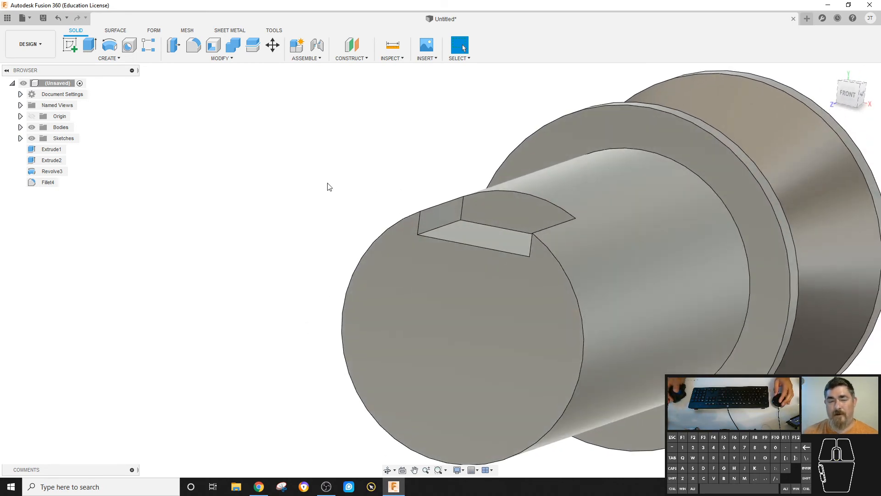
# - Start a sketch on the cylinder's end face and draw two lines forming a V below the slot's floor edge
pyautogui.click(70, 45)
pyautogui.click(475, 283)
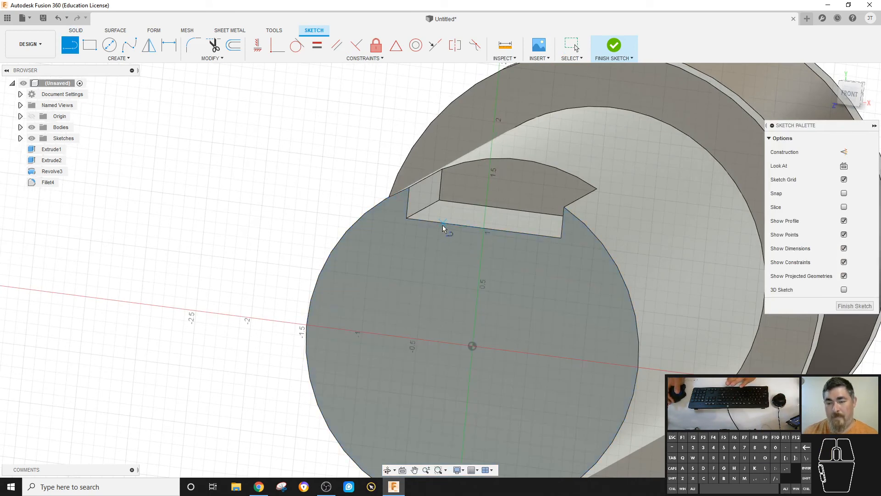
pyautogui.click(443, 223)
pyautogui.click(483, 287)
pyautogui.click(533, 238)
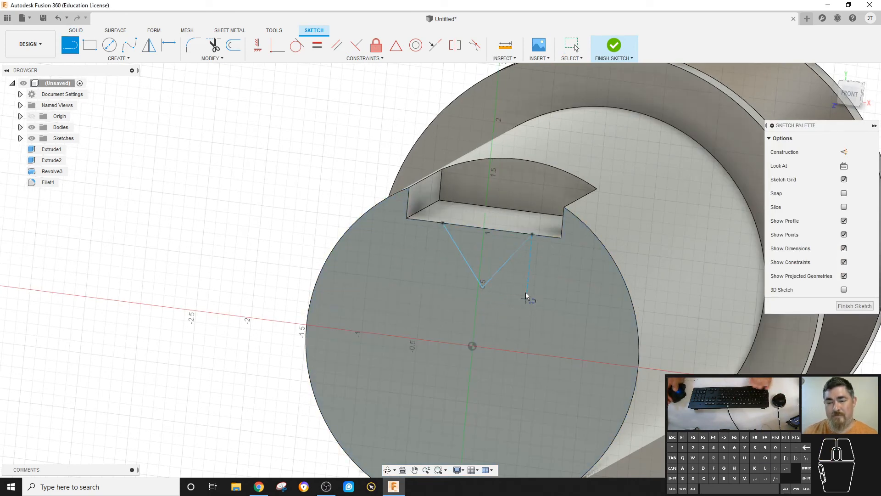
# - Make the two V lines equal in length and reposition the V's endpoints and vertex
pyautogui.click(317, 45)
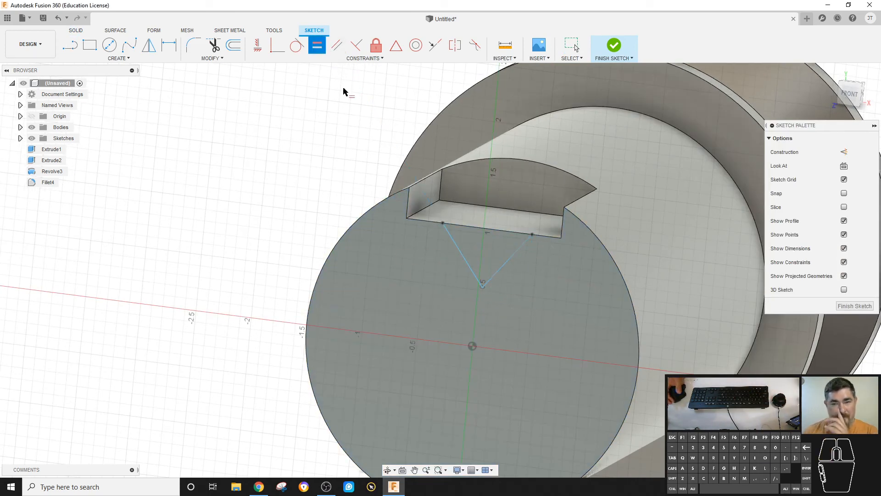
pyautogui.click(466, 269)
pyautogui.click(500, 270)
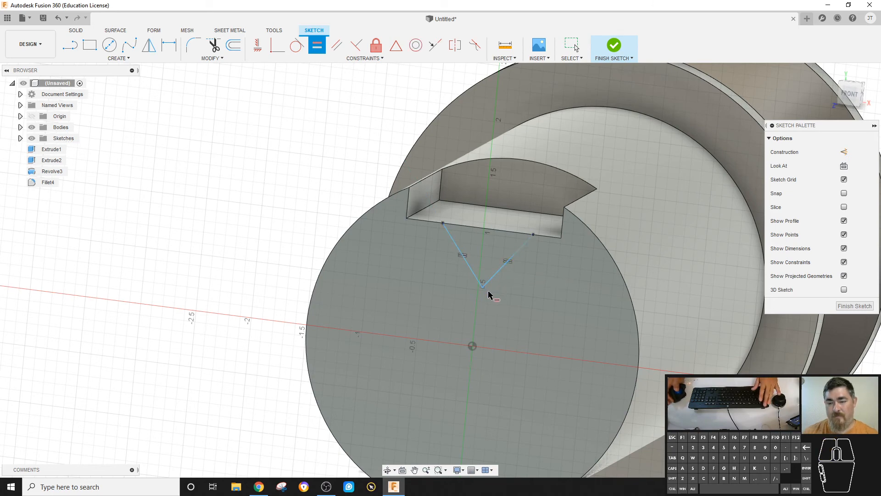
pyautogui.moveTo(484, 269); pyautogui.dragTo(482, 295)
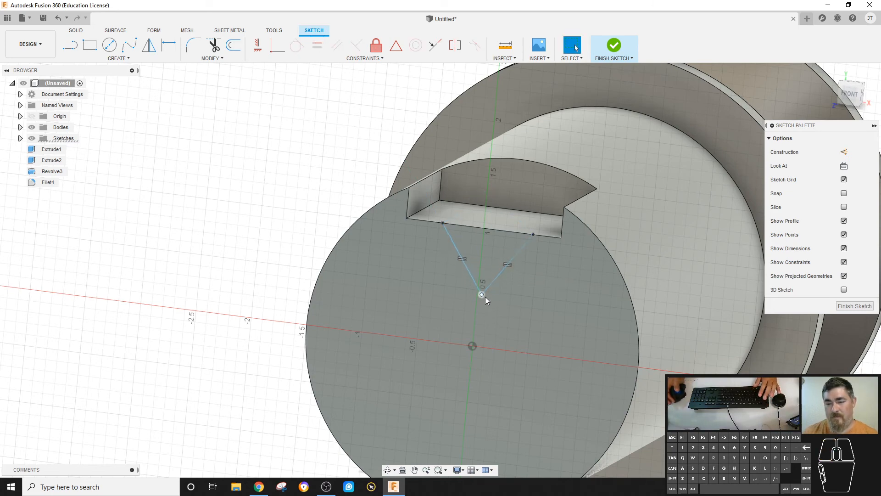
pyautogui.moveTo(545, 242); pyautogui.dragTo(522, 250)
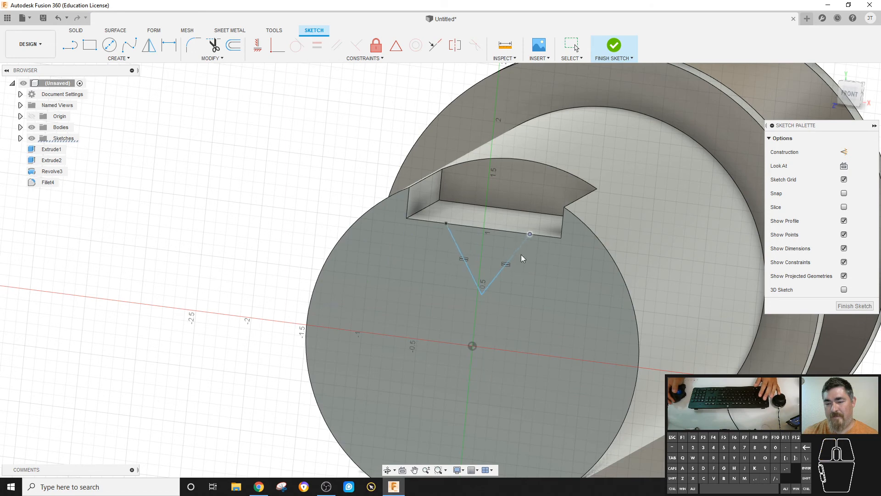
pyautogui.moveTo(485, 296); pyautogui.dragTo(482, 275)
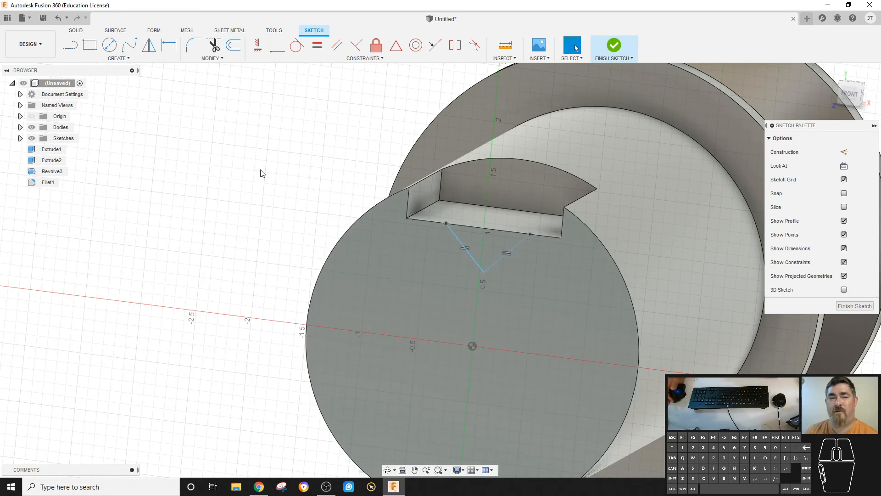
# - Draw a vertical line from the midpoint of the slot's floor edge down to the V's vertex
pyautogui.click(71, 48)
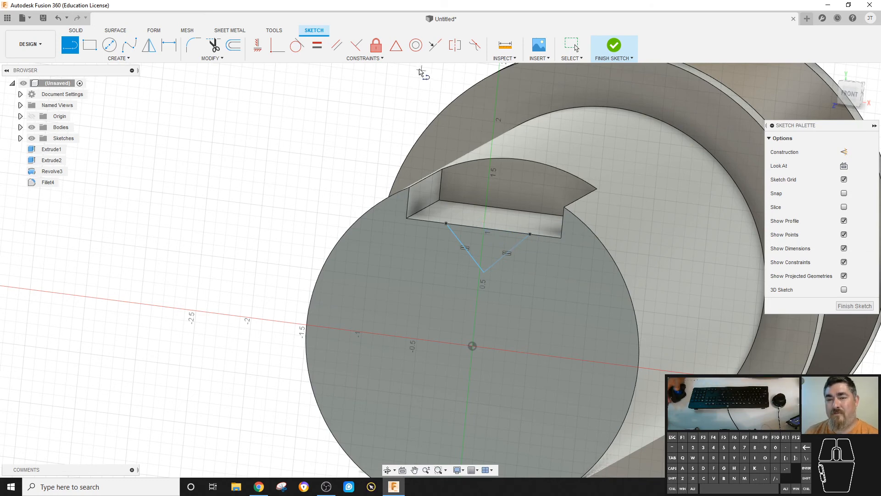
pyautogui.click(397, 48)
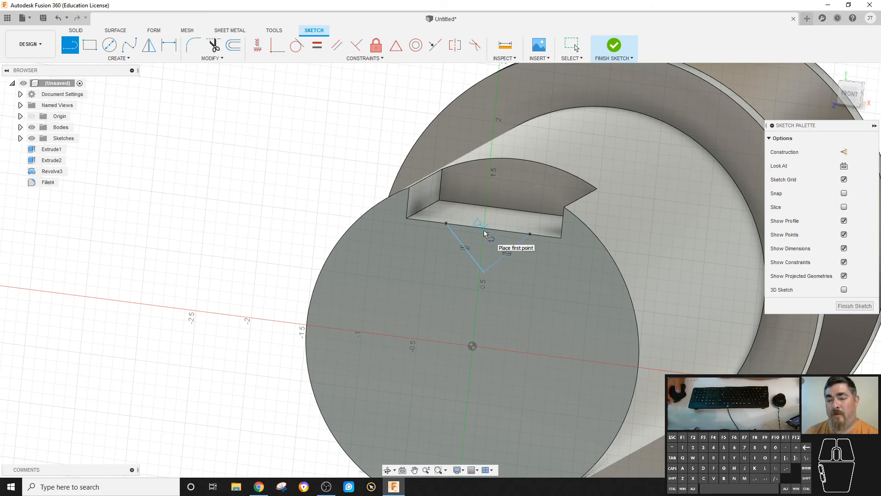
pyautogui.click(484, 230)
pyautogui.click(484, 273)
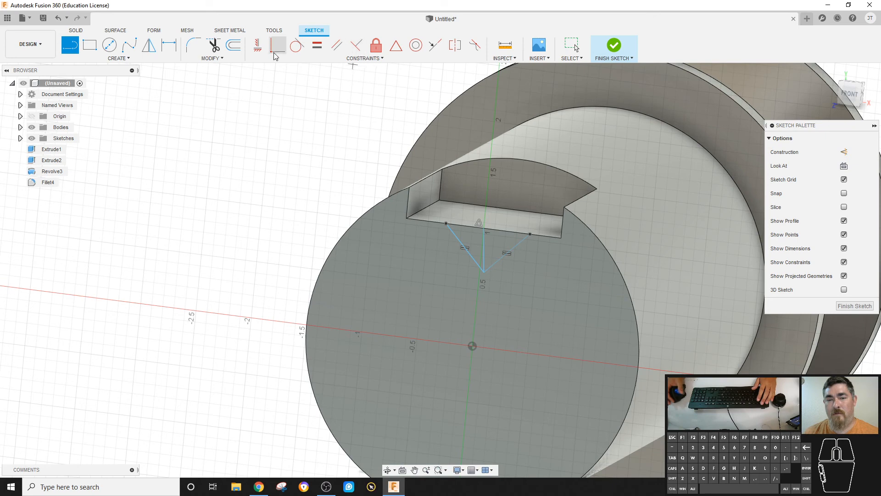
pyautogui.click(258, 45)
pyautogui.click(485, 254)
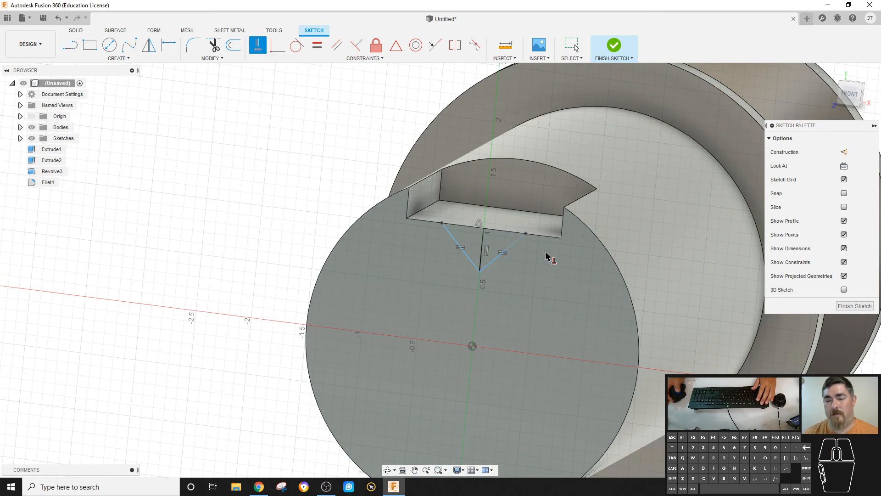
pyautogui.press('Escape')
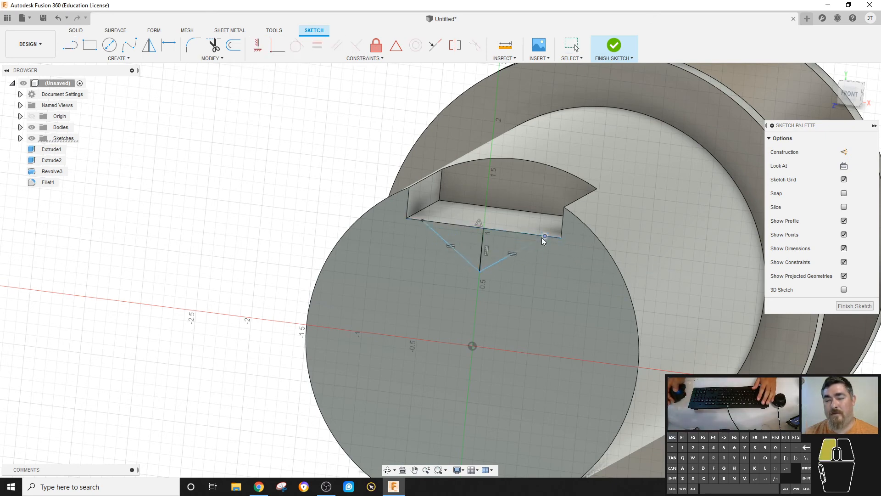
pyautogui.press('Escape')
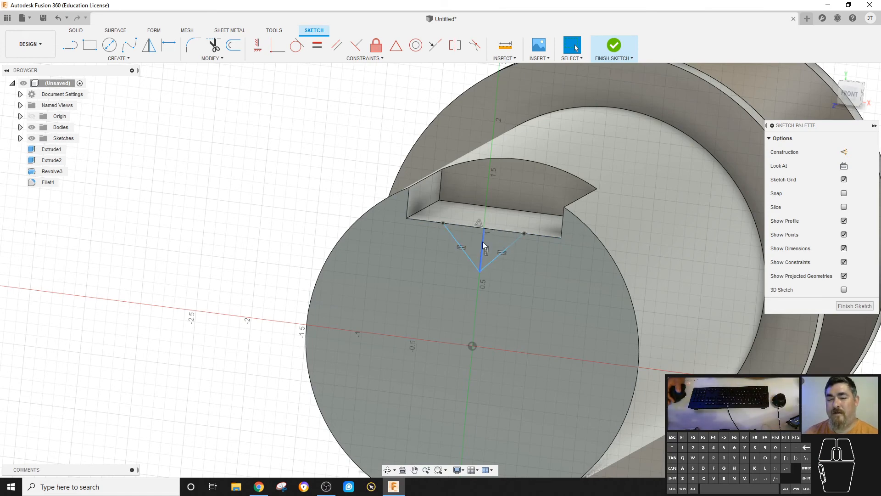
# - Delete the vertical line and move the V's vertex aside
pyautogui.click(844, 152)
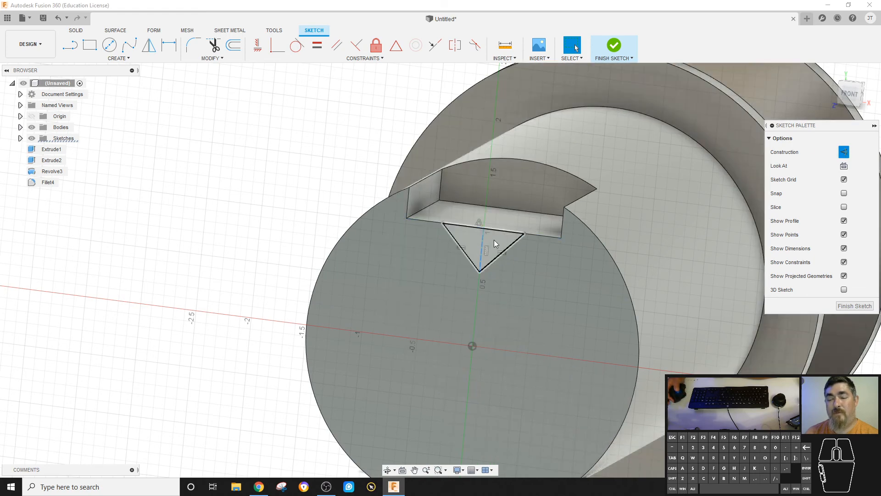
pyautogui.click(480, 248)
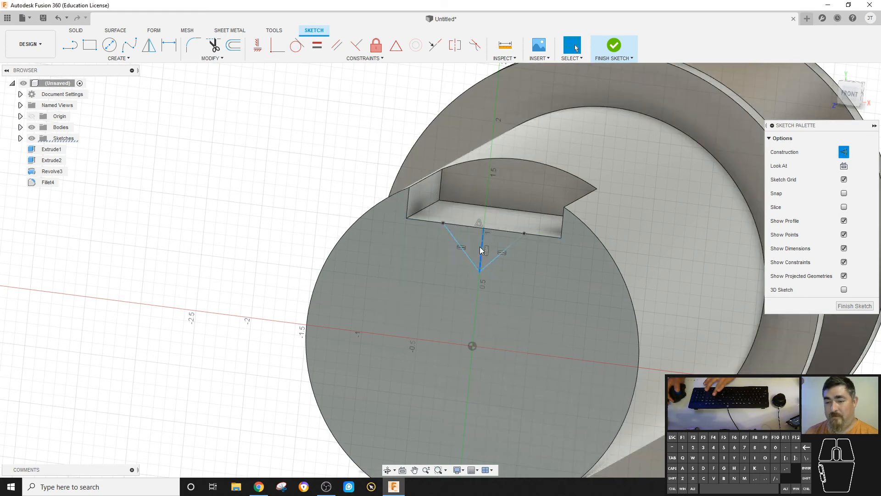
pyautogui.press('Delete')
pyautogui.moveTo(485, 268); pyautogui.dragTo(511, 277)
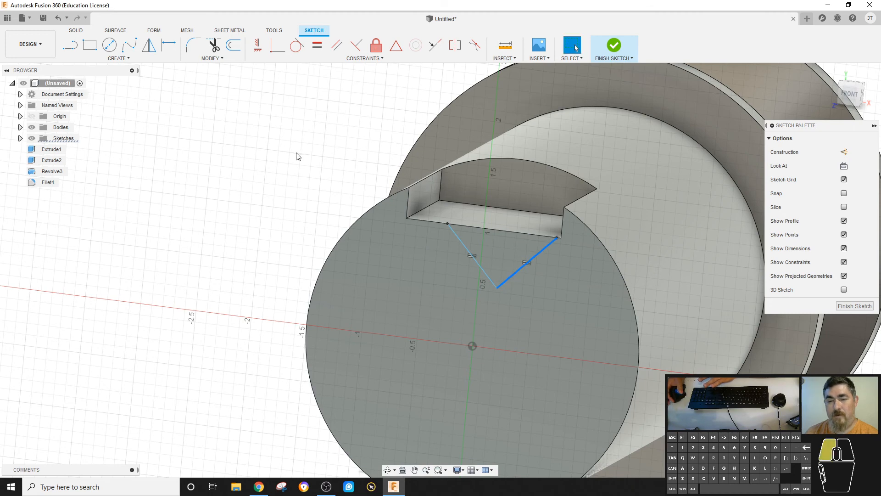
# - Place a sketch point at the midpoint of the slot's floor edge
pyautogui.click(298, 157)
pyautogui.click(118, 58)
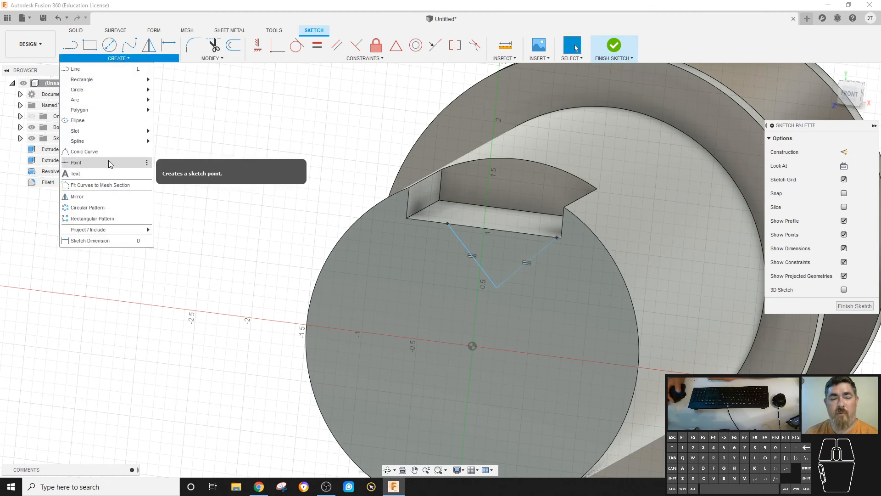
pyautogui.click(110, 163)
pyautogui.click(483, 227)
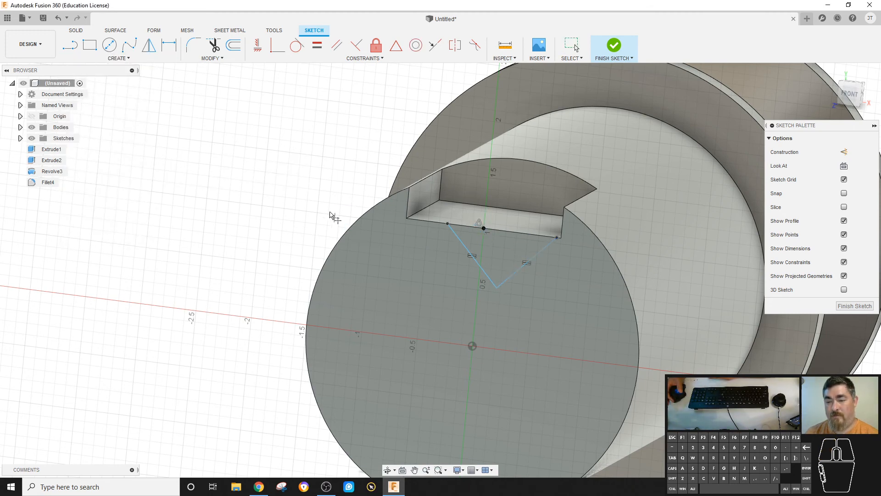
pyautogui.press('Escape')
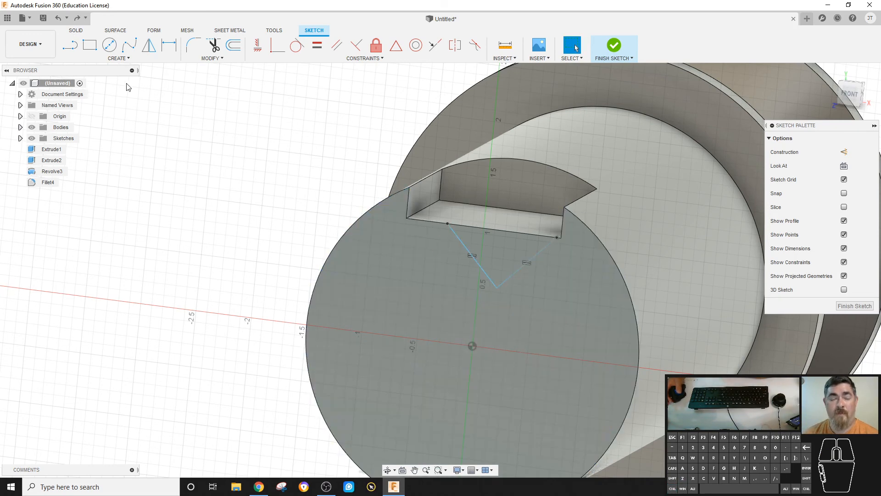
# - Constrain the V's vertex to be vertically aligned with the sketch origin
pyautogui.click(261, 47)
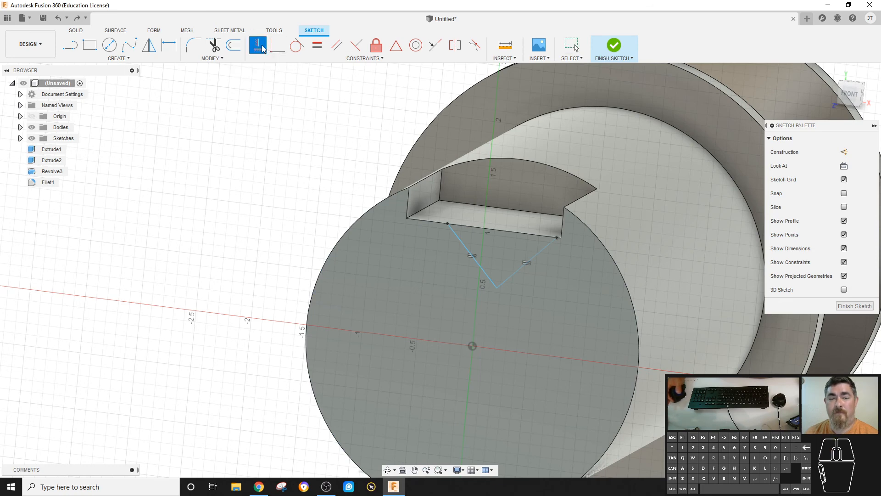
pyautogui.click(497, 288)
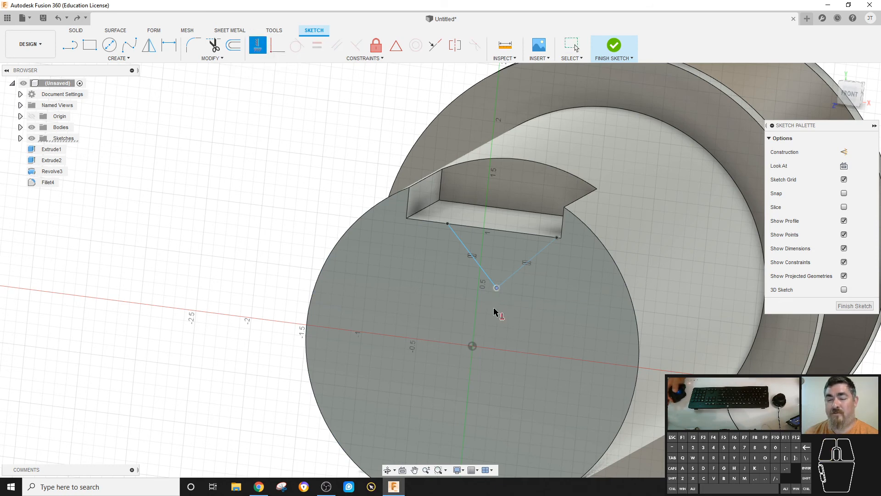
pyautogui.click(472, 345)
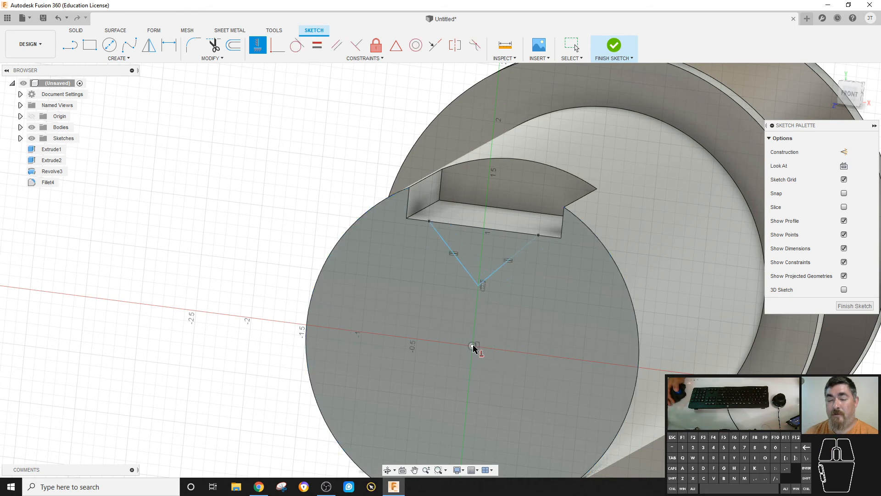
pyautogui.press('Escape')
pyautogui.moveTo(539, 234)
pyautogui.mouseDown()
pyautogui.moveTo(561, 246)
pyautogui.moveTo(537, 236)
pyautogui.mouseUp()
# - Dimension the distance between the V's two top endpoints as 0.375 in
pyautogui.press('d')
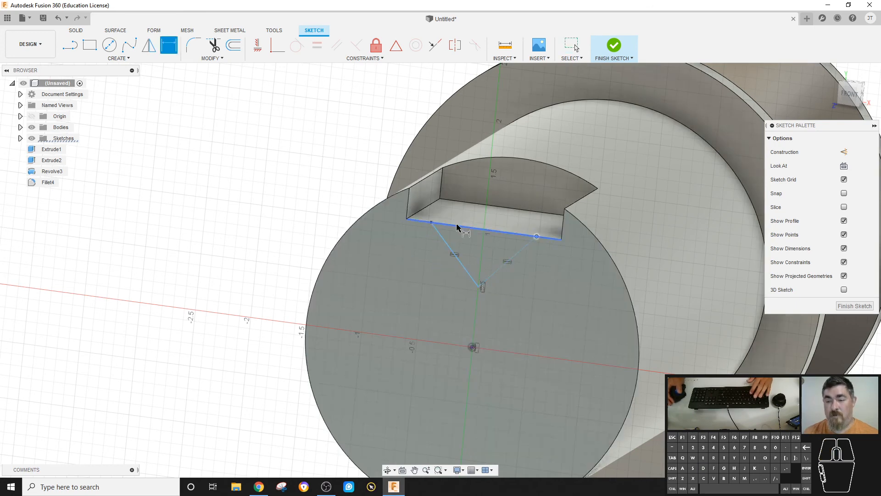
pyautogui.click(329, 134)
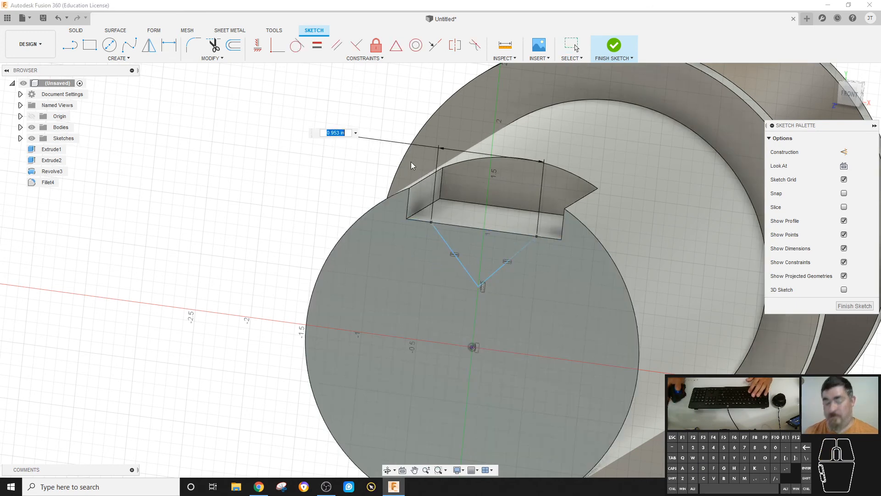
pyautogui.write('.375')
pyautogui.press('Return')
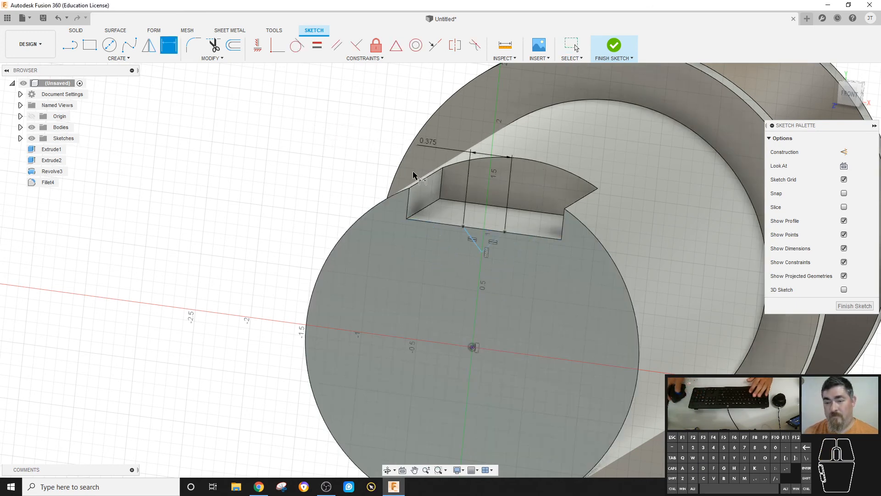
pyautogui.click(482, 252)
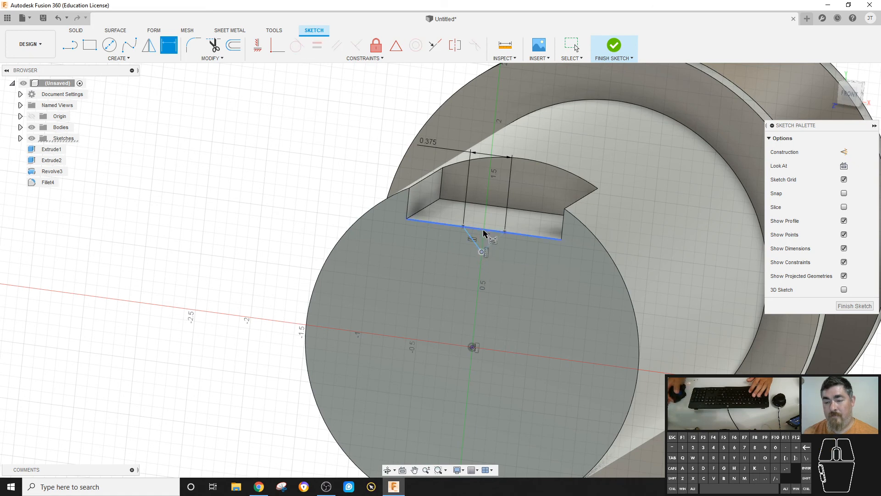
# - Try to dimension the depth of the V from the slot's floor edge to its vertex
pyautogui.click(485, 231)
pyautogui.press('Escape')
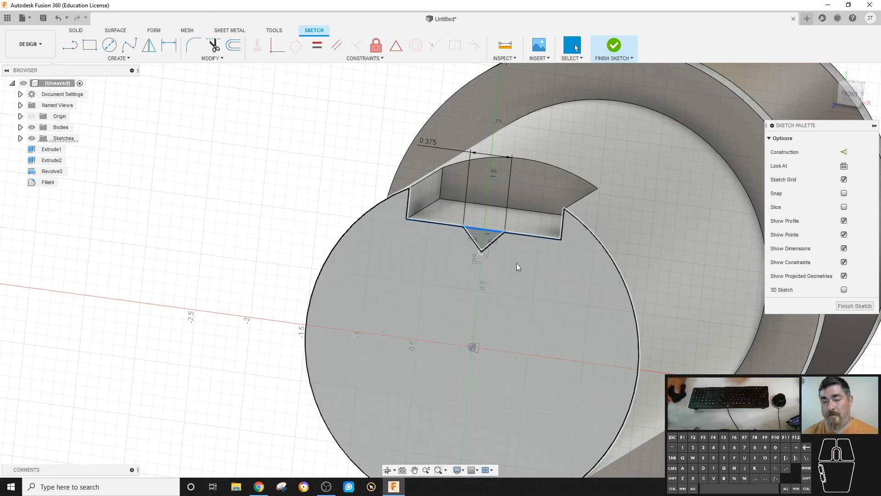
pyautogui.scroll(4, 516, 263)
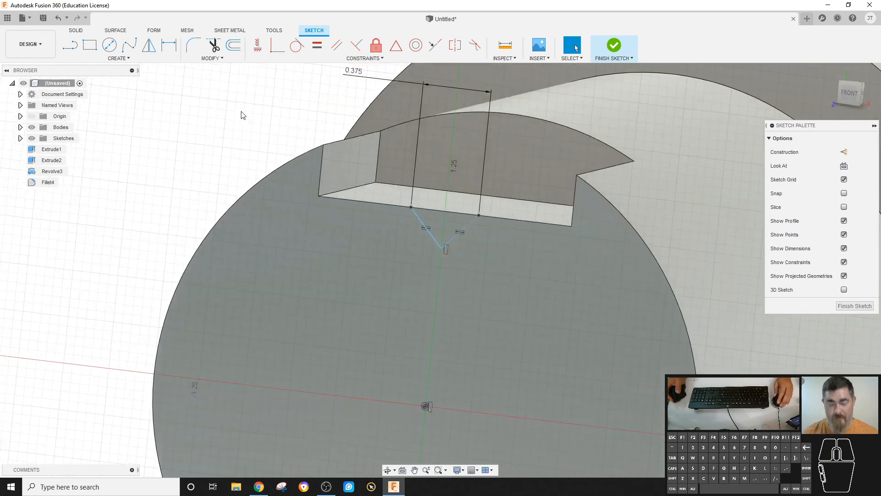
pyautogui.press('d')
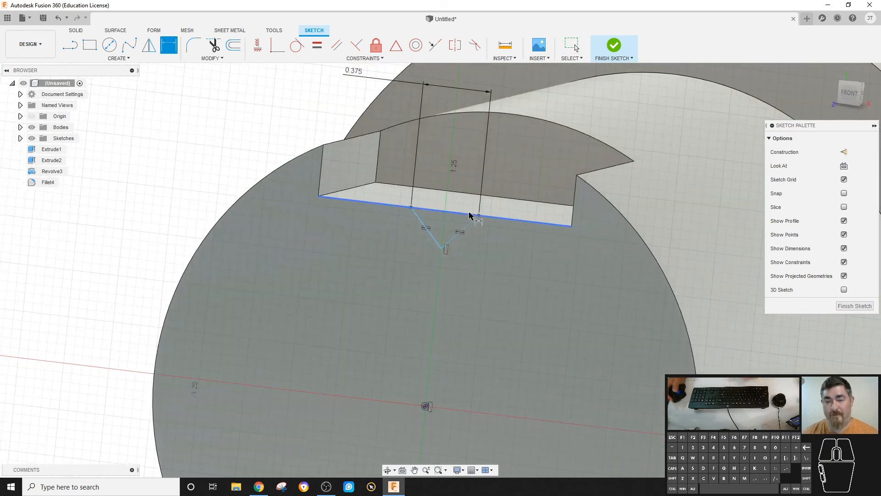
pyautogui.click(434, 238)
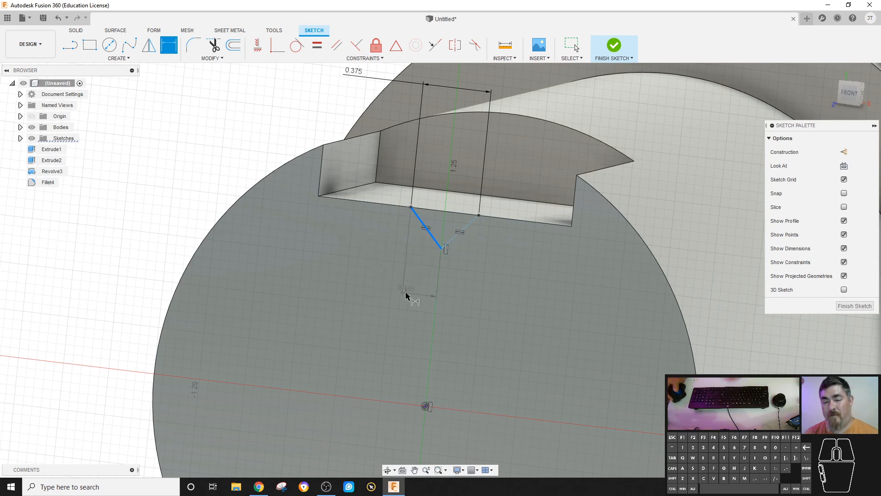
pyautogui.press('Escape')
pyautogui.click(439, 244)
pyautogui.press('d')
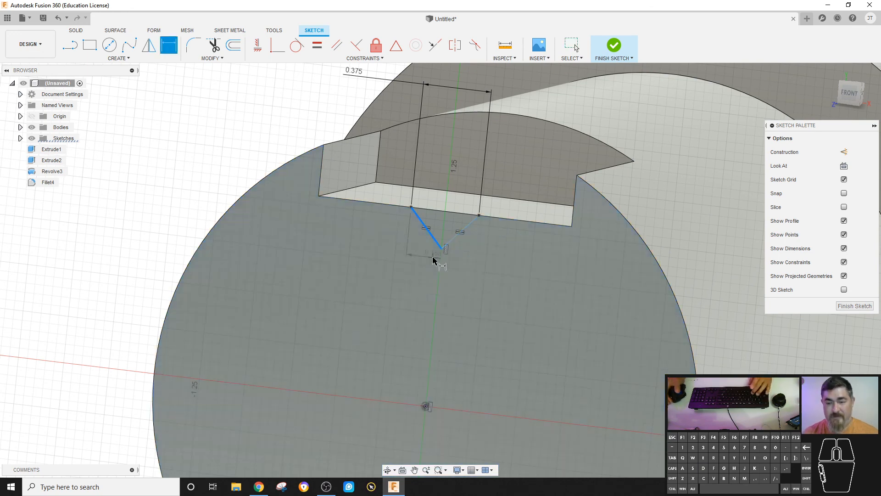
pyautogui.click(477, 215)
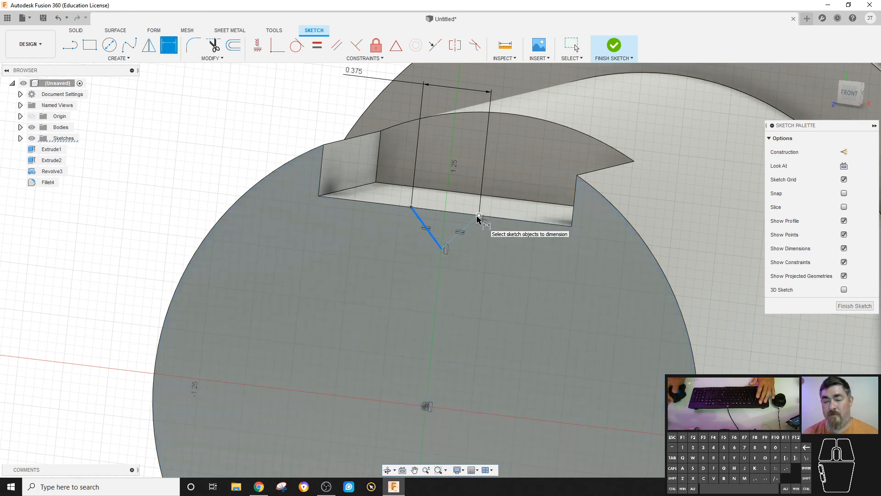
pyautogui.click(478, 216)
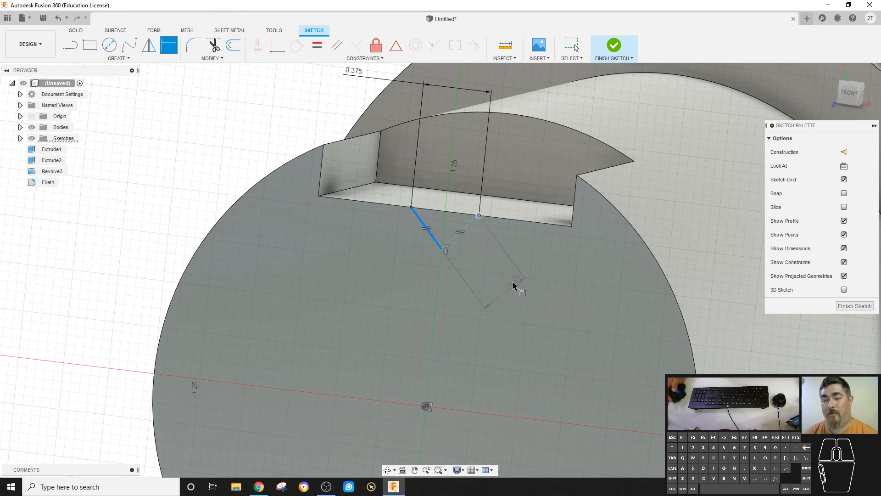
pyautogui.press('Escape')
# - Drag the V's vertex lower and try again to dimension the V's depth
pyautogui.moveTo(444, 248); pyautogui.dragTo(480, 307)
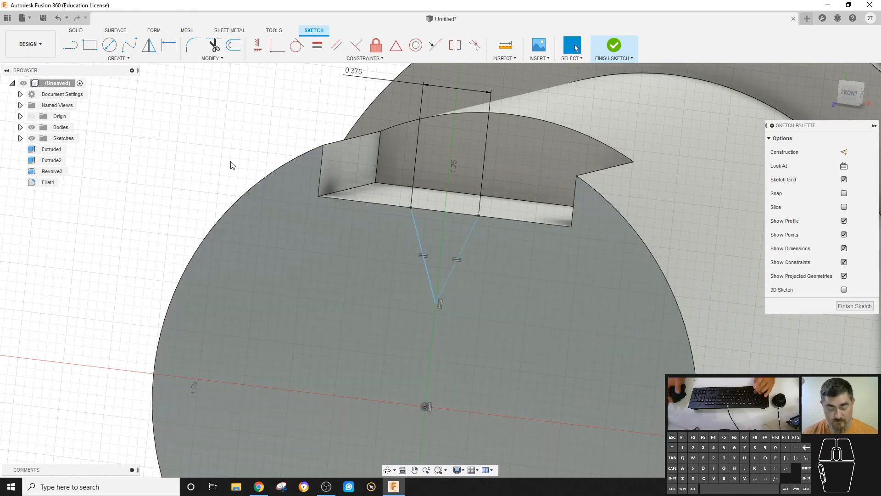
pyautogui.click(421, 250)
pyautogui.press('d')
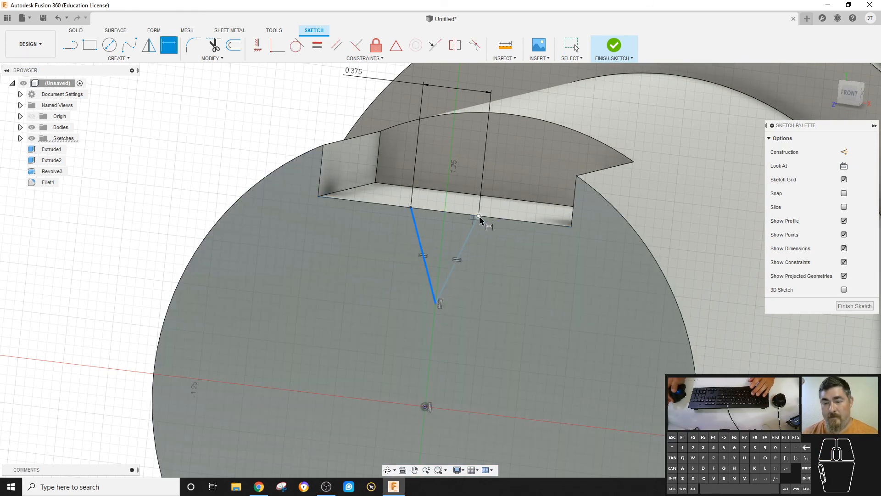
pyautogui.click(479, 217)
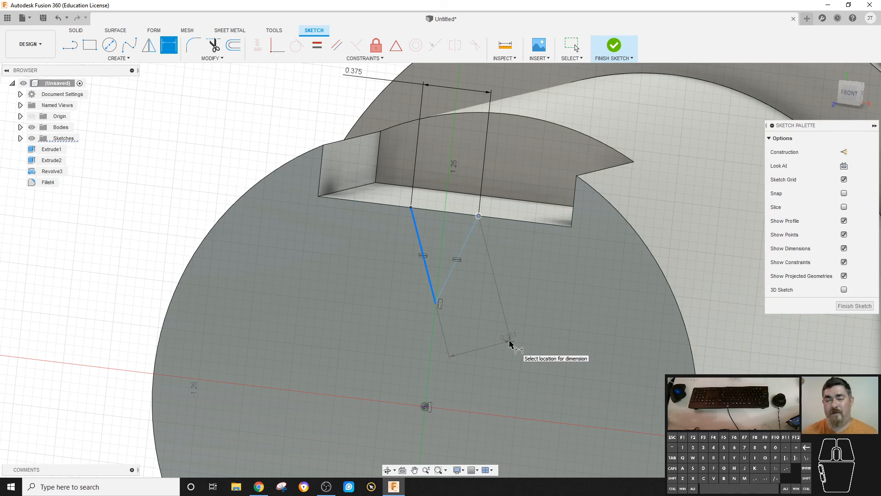
pyautogui.press('Escape')
pyautogui.moveTo(510, 345); pyautogui.dragTo(248, 143)
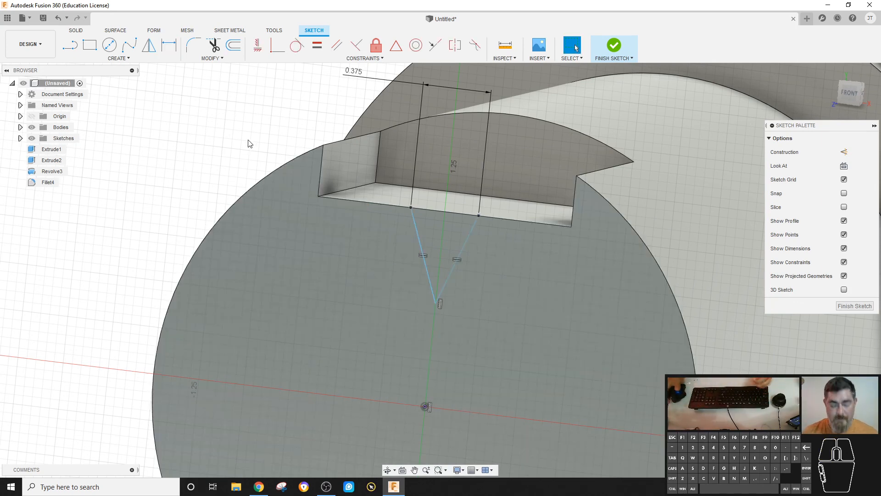
# - Dimension the V's vertical depth from its top endpoint to the vertex as 0.25 in
pyautogui.press('d')
pyautogui.click(418, 232)
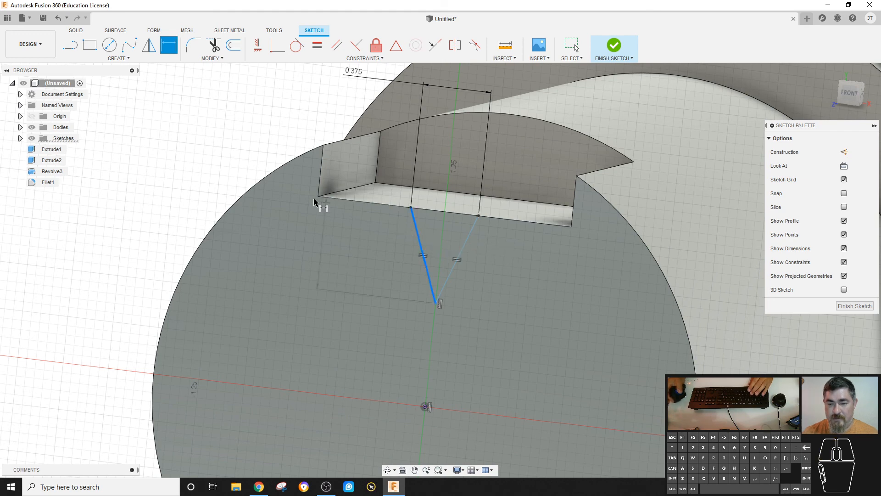
pyautogui.click(311, 219)
pyautogui.write('0.25')
pyautogui.press('Return')
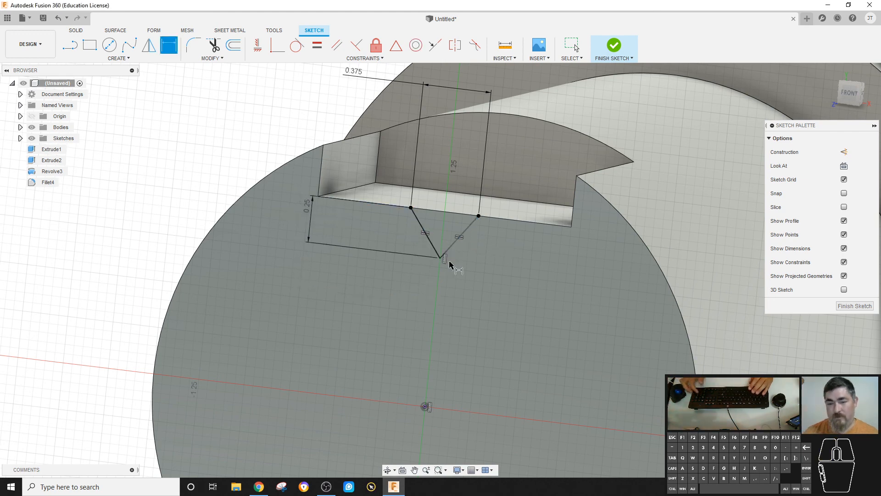
# - Finish the sketch and cut-extrude the V-shaped profile 0.45 in into the cylinder
pyautogui.click(614, 46)
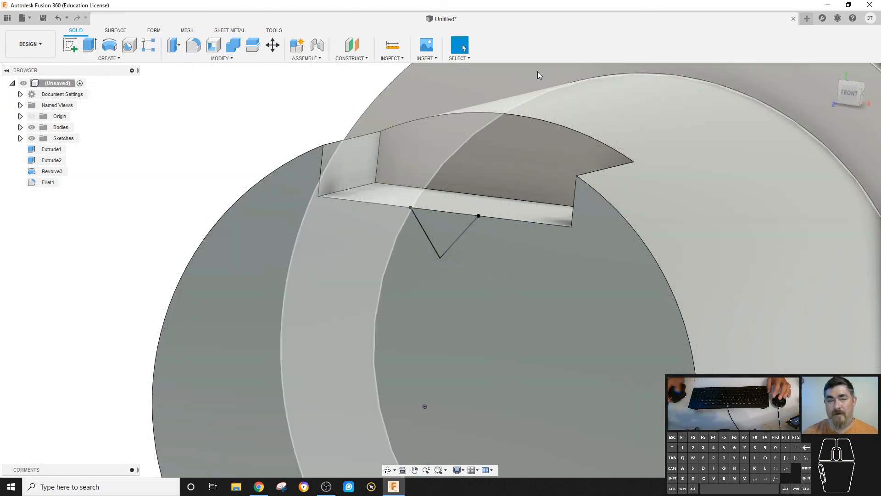
pyautogui.click(90, 47)
pyautogui.click(442, 237)
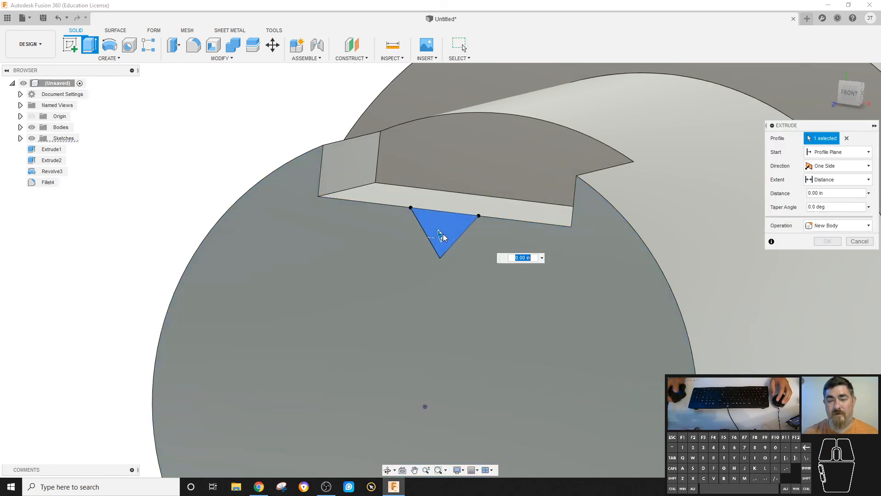
pyautogui.keyDown('shift'); pyautogui.moveTo(442, 238); pyautogui.dragTo(458, 226, button='middle'); pyautogui.keyUp('shift')
pyautogui.moveTo(457, 225); pyautogui.dragTo(494, 212)
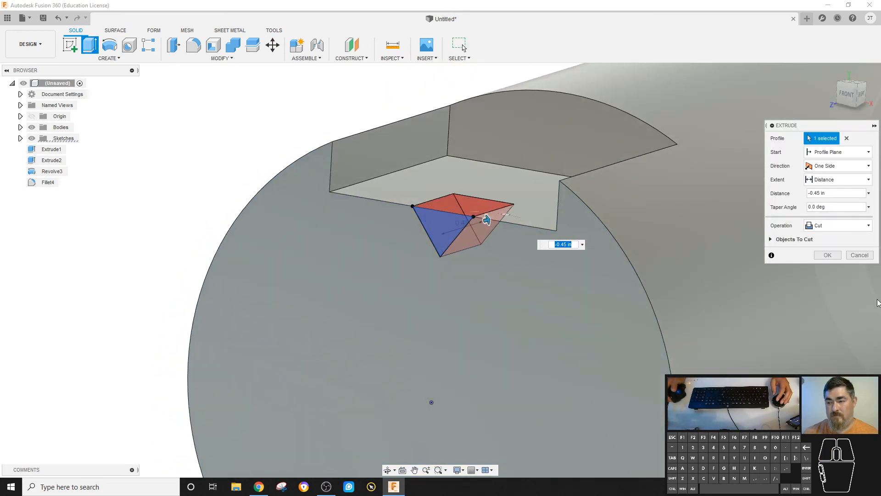
pyautogui.click(827, 255)
pyautogui.keyDown('shift'); pyautogui.moveTo(827, 253); pyautogui.dragTo(229, 220, button='middle'); pyautogui.keyUp('shift')
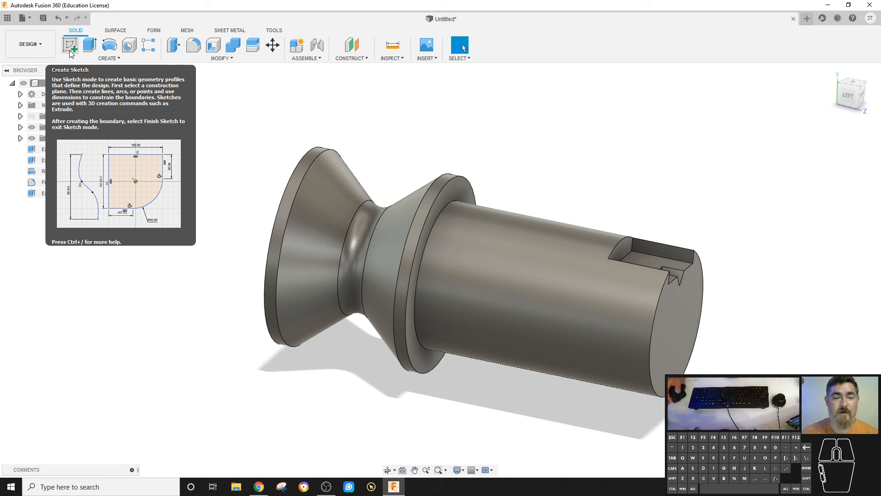
pyautogui.click(218, 59)
pyautogui.click(108, 58)
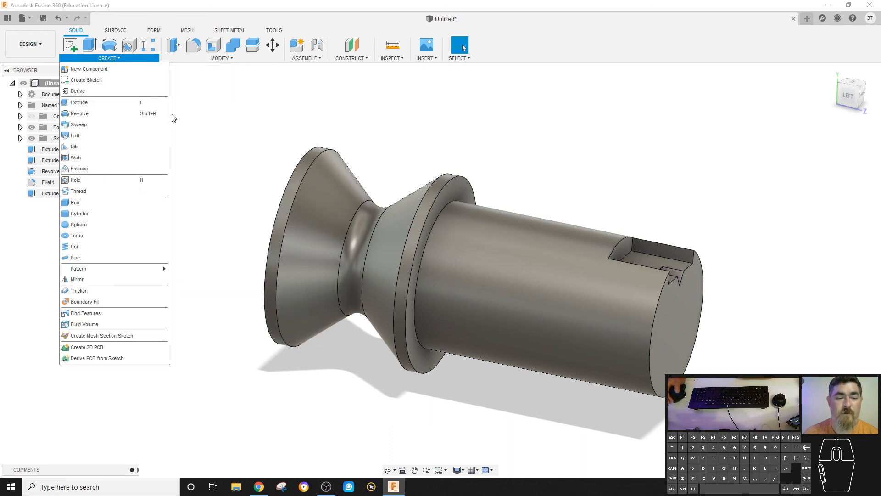
pyautogui.click(255, 104)
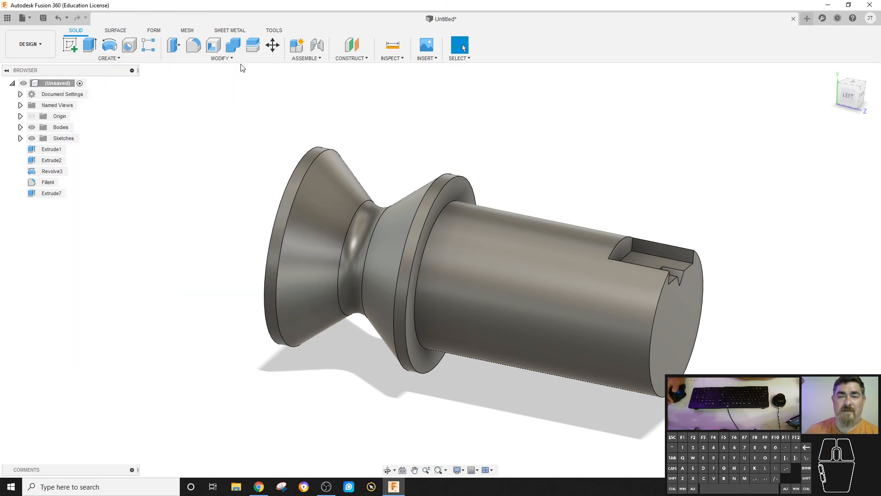